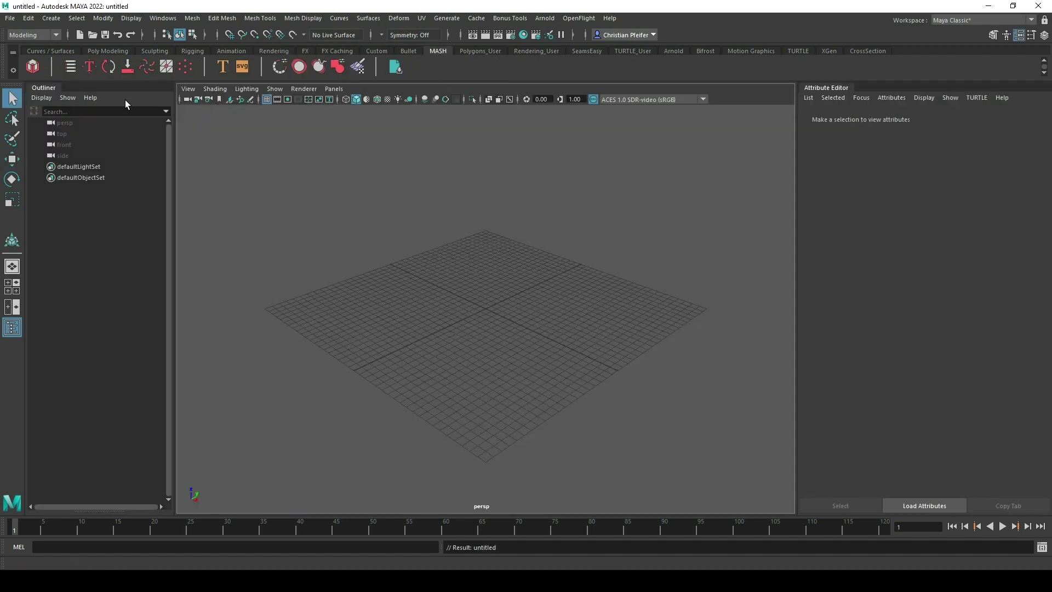
# Create a polygon plane and light both of its sides in the viewport with Two Sided Lighting
pyautogui.click(108, 50)
pyautogui.click(32, 66)
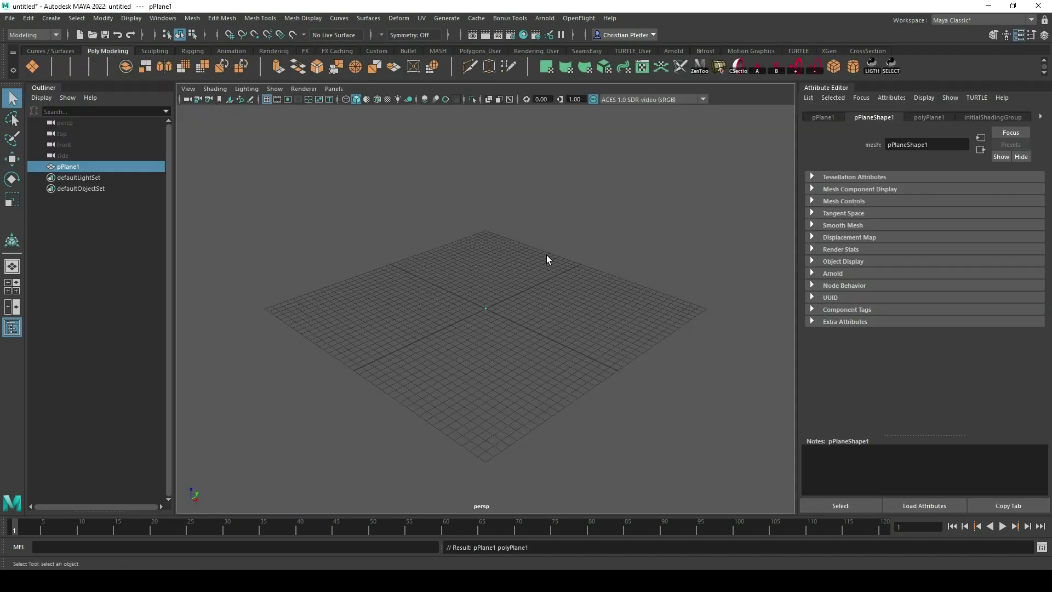
pyautogui.press('f')
pyautogui.click(945, 117)
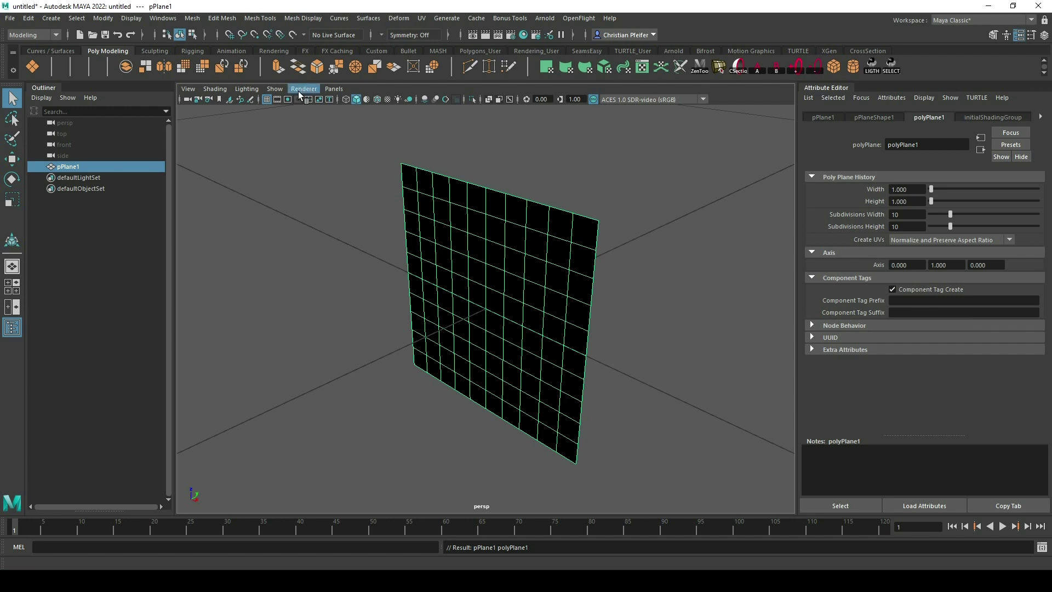
pyautogui.click(233, 89)
pyautogui.click(250, 153)
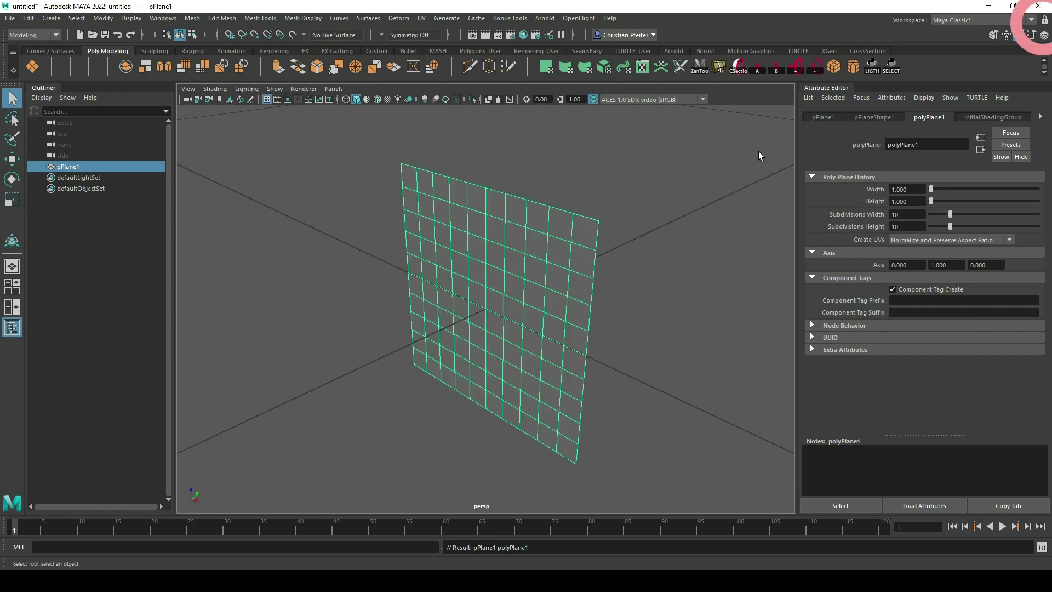
# Set the plane's width and height subdivisions to 4
pyautogui.press('Tab')
pyautogui.write('4')
pyautogui.press('Return')
# Select the four central faces of the plane and circularize them
pyautogui.keyDown('alt'); pyautogui.moveTo(698, 179); pyautogui.dragTo(508, 194); pyautogui.keyUp('alt')
pyautogui.moveTo(542, 255); pyautogui.dragTo(541, 282, button='right')
pyautogui.moveTo(457, 284); pyautogui.dragTo(495, 314)
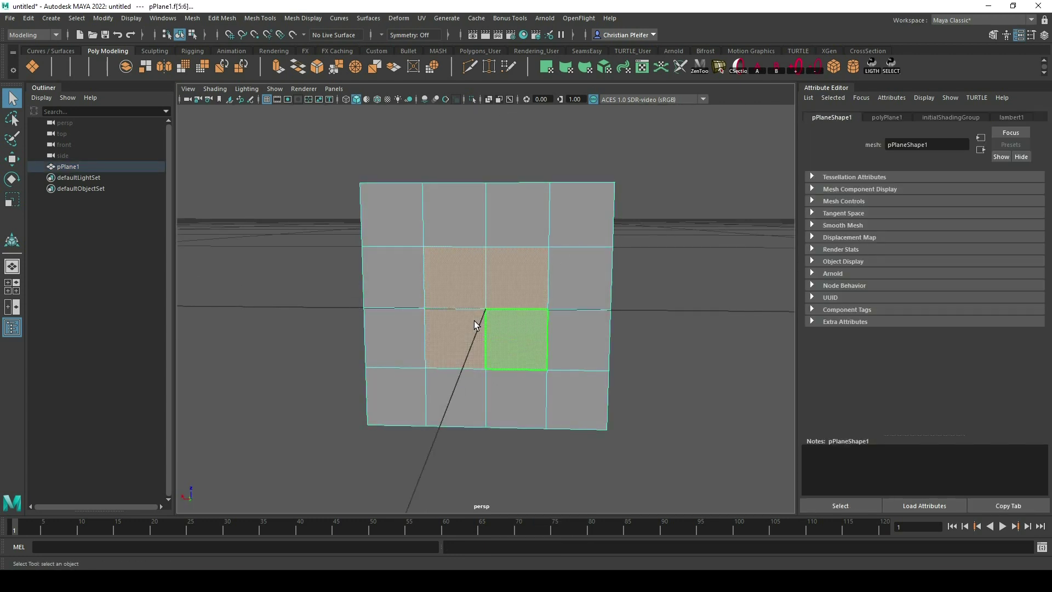
pyautogui.click(434, 68)
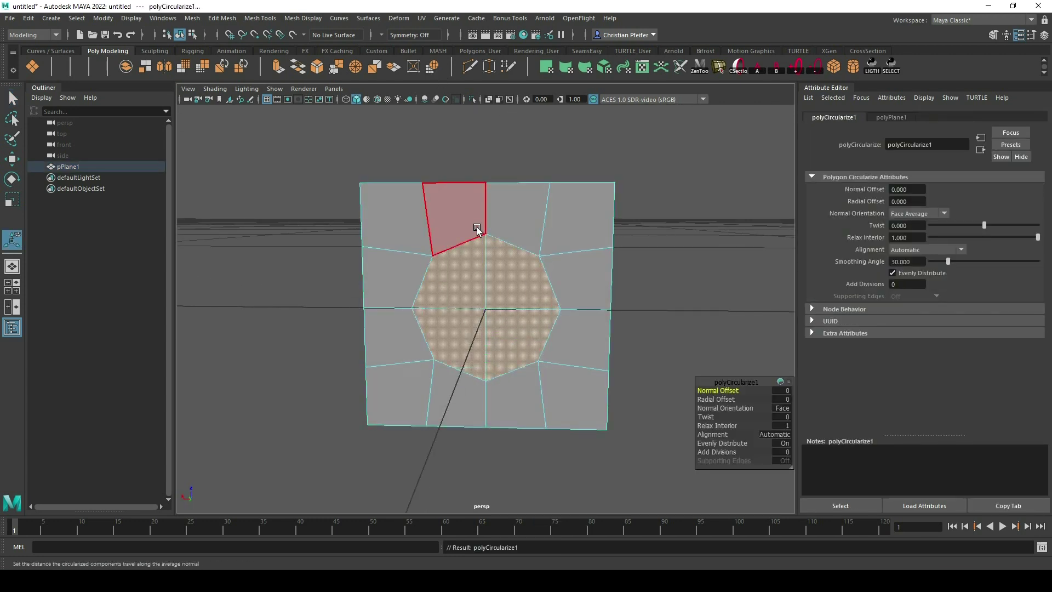
# Scale the circularized faces up to nearly fill the plane, and extrude them slightly inward as an inset ring
pyautogui.press('r')
pyautogui.moveTo(486, 306); pyautogui.dragTo(541, 309)
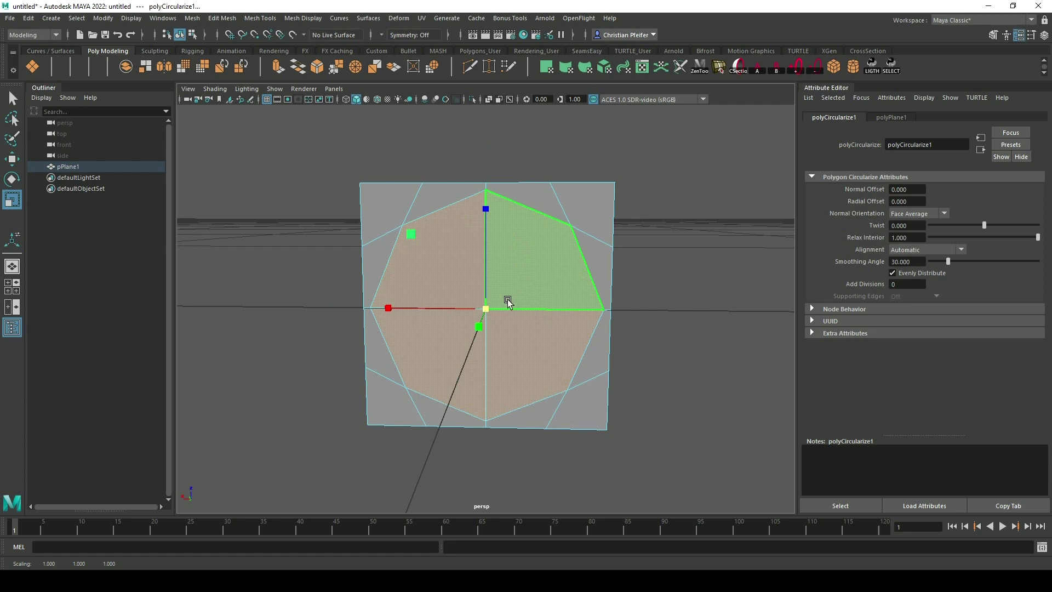
pyautogui.moveTo(482, 311); pyautogui.dragTo(469, 314)
# Extrude the inset faces backward, scale them down into a taper, and delete them to leave an opening
pyautogui.keyDown('alt'); pyautogui.moveTo(566, 249); pyautogui.dragTo(511, 260); pyautogui.keyUp('alt')
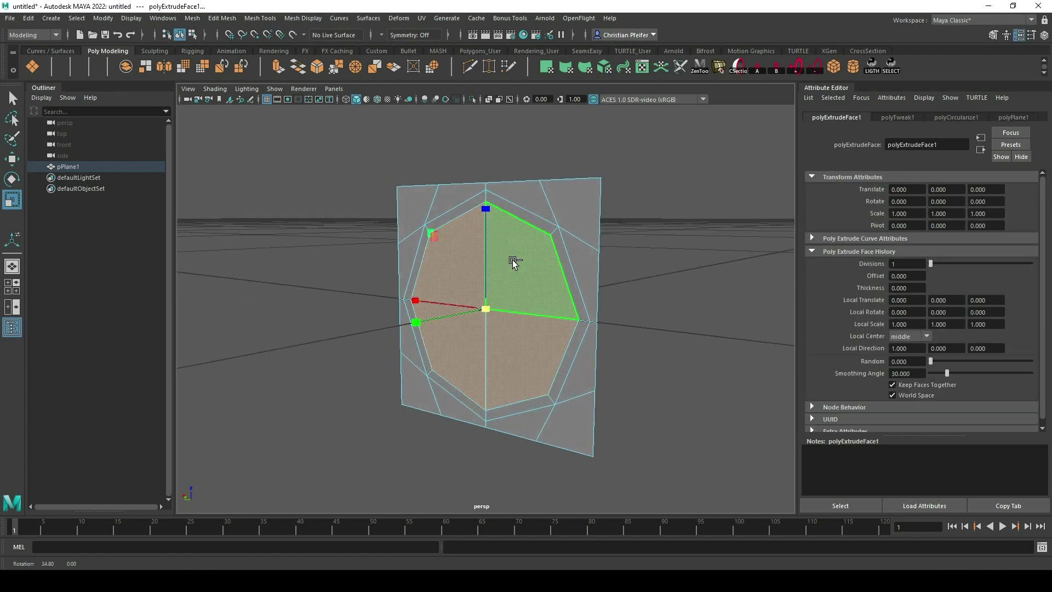
pyautogui.press('w')
pyautogui.keyDown('shift'); pyautogui.moveTo(415, 321); pyautogui.dragTo(453, 316); pyautogui.keyUp('shift')
pyautogui.press('r')
pyautogui.keyDown('alt'); pyautogui.moveTo(523, 301); pyautogui.dragTo(491, 303); pyautogui.keyUp('alt')
pyautogui.press('Delete')
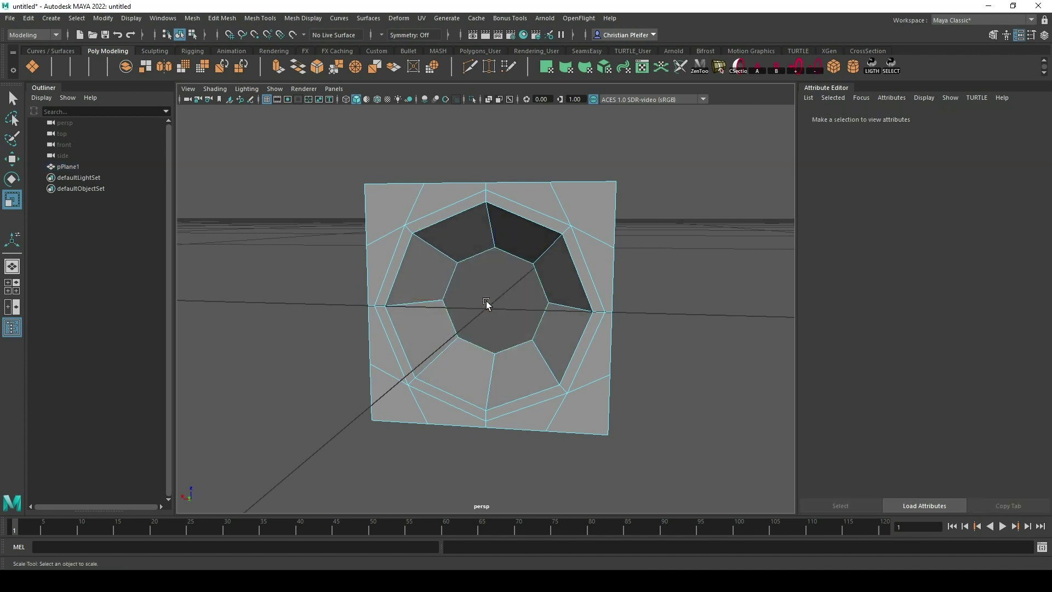
# Select the edge loop around the inner opening and extrude it a short distance backward
pyautogui.moveTo(519, 239); pyautogui.dragTo(521, 188, button='right')
pyautogui.doubleClick(516, 255)
pyautogui.keyDown('alt'); pyautogui.moveTo(575, 313); pyautogui.dragTo(517, 323); pyautogui.keyUp('alt')
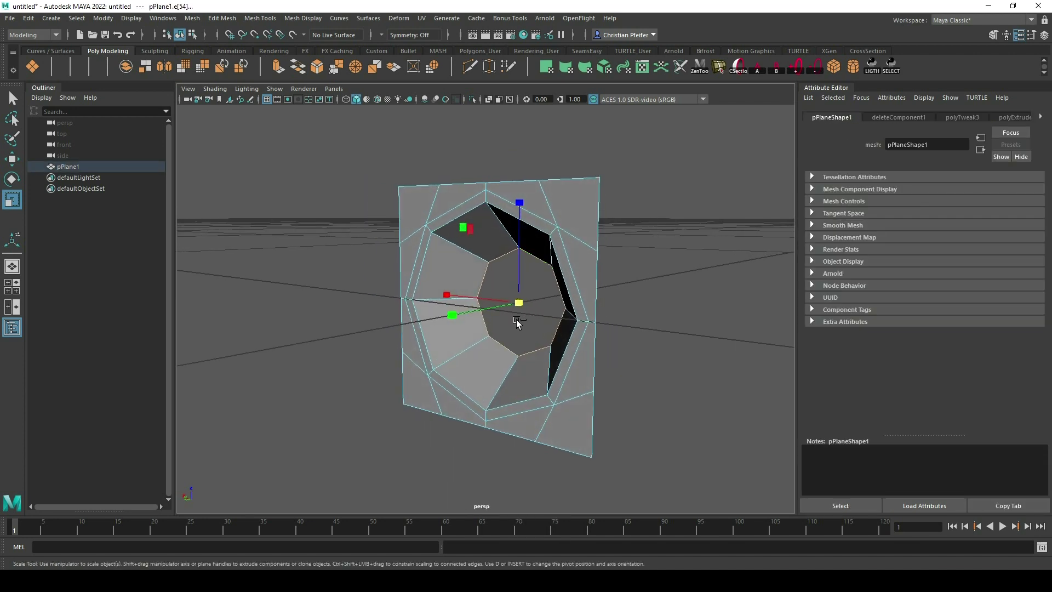
pyautogui.press('w')
pyautogui.keyDown('shift'); pyautogui.moveTo(444, 317); pyautogui.dragTo(585, 321); pyautogui.keyUp('shift')
pyautogui.scroll(3, 550, 310)
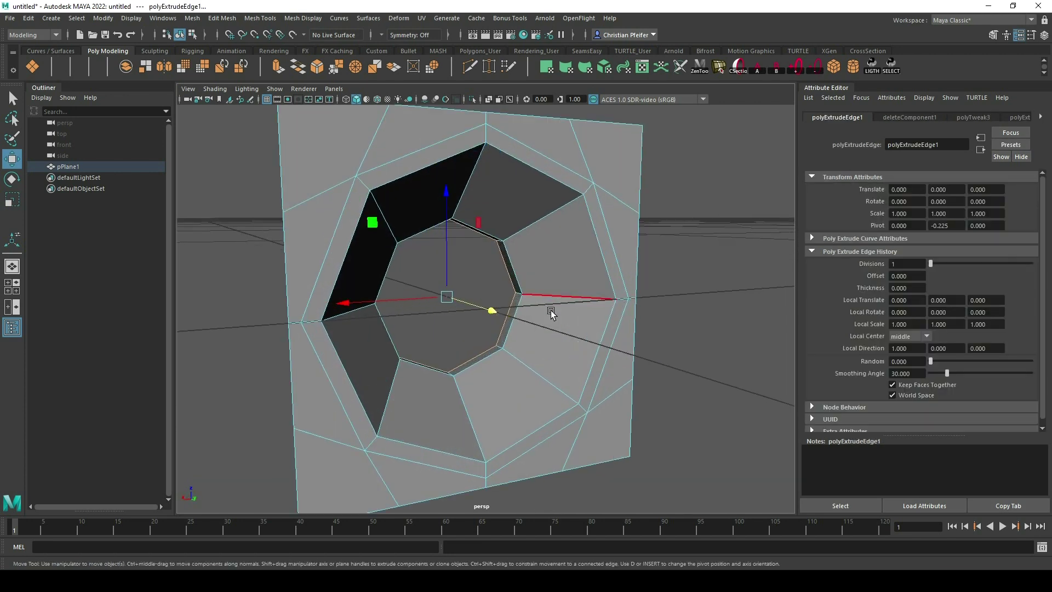
pyautogui.scroll(-3, 551, 310)
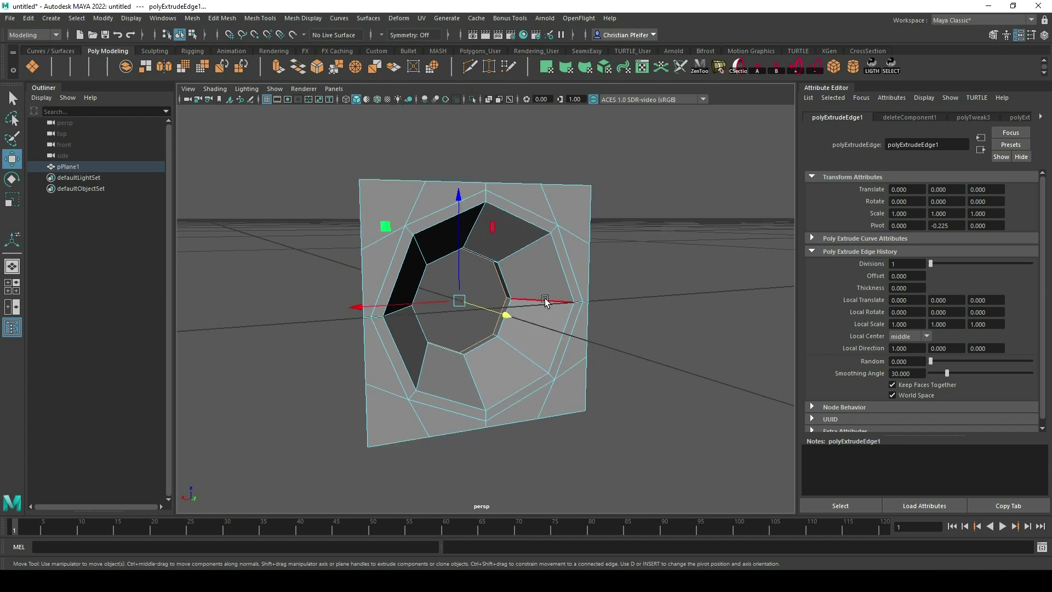
# Bevel the edge loops at the outer and inner rims of the funnel with Chamfer off and a Fraction below 0.5
pyautogui.click(520, 284)
pyautogui.keyDown('shift'); pyautogui.doubleClick(561, 270); pyautogui.keyUp('shift')
pyautogui.keyDown('alt'); pyautogui.moveTo(601, 270); pyautogui.dragTo(514, 276); pyautogui.keyUp('alt')
pyautogui.keyDown('shift'); pyautogui.moveTo(556, 260); pyautogui.dragTo(616, 241, button='right'); pyautogui.keyUp('shift')
pyautogui.click(892, 272)
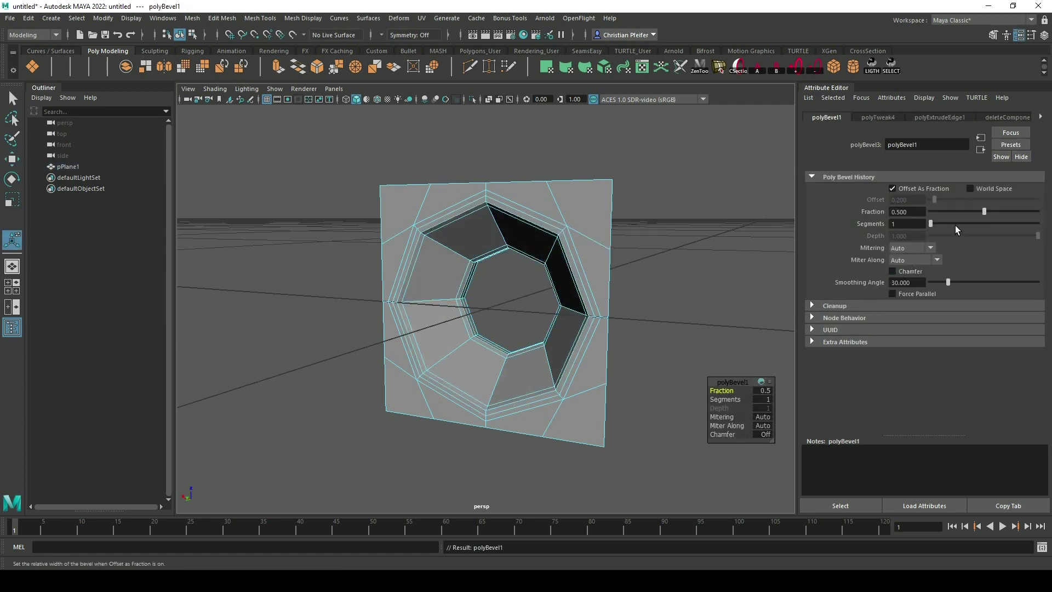
pyautogui.moveTo(984, 211); pyautogui.dragTo(955, 211)
# Preview the beveled funnel with mesh smoothing in object mode
pyautogui.press('3')
pyautogui.moveTo(509, 230); pyautogui.dragTo(556, 211, button='right')
pyautogui.press('q')
pyautogui.click(651, 268)
pyautogui.keyDown('alt'); pyautogui.moveTo(650, 268); pyautogui.dragTo(670, 277); pyautogui.keyUp('alt')
pyautogui.click(565, 275)
pyautogui.press('1')
pyautogui.moveTo(571, 270); pyautogui.dragTo(569, 300, button='right')
pyautogui.scroll(2, 555, 265)
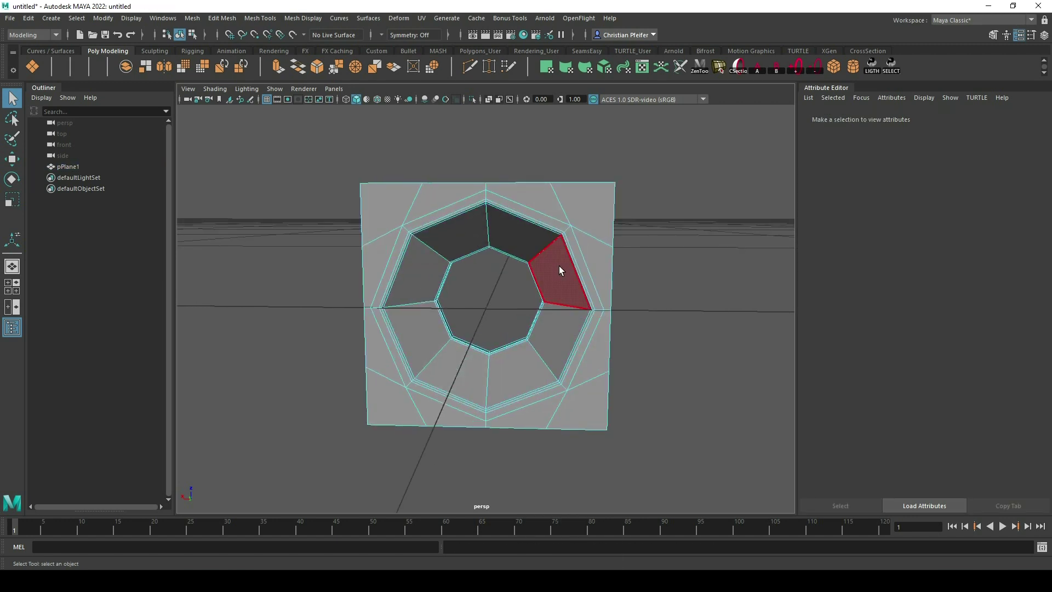
pyautogui.doubleClick(559, 260)
pyautogui.hotkey('shift', '.')
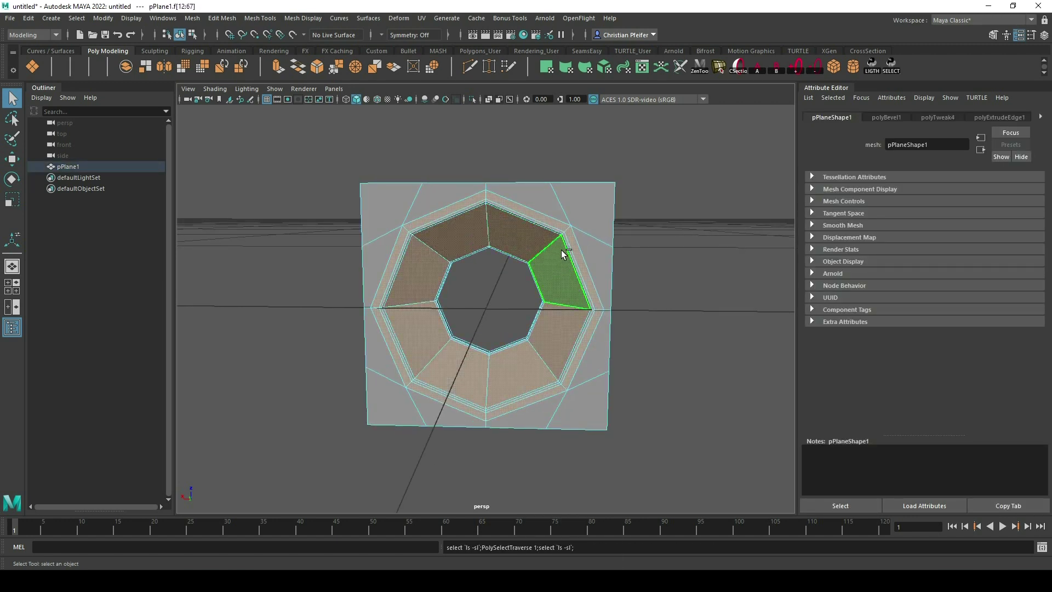
pyautogui.press('w')
pyautogui.press('d')
pyautogui.keyDown('alt'); pyautogui.moveTo(580, 310); pyautogui.dragTo(420, 300); pyautogui.keyUp('alt')
pyautogui.press('r')
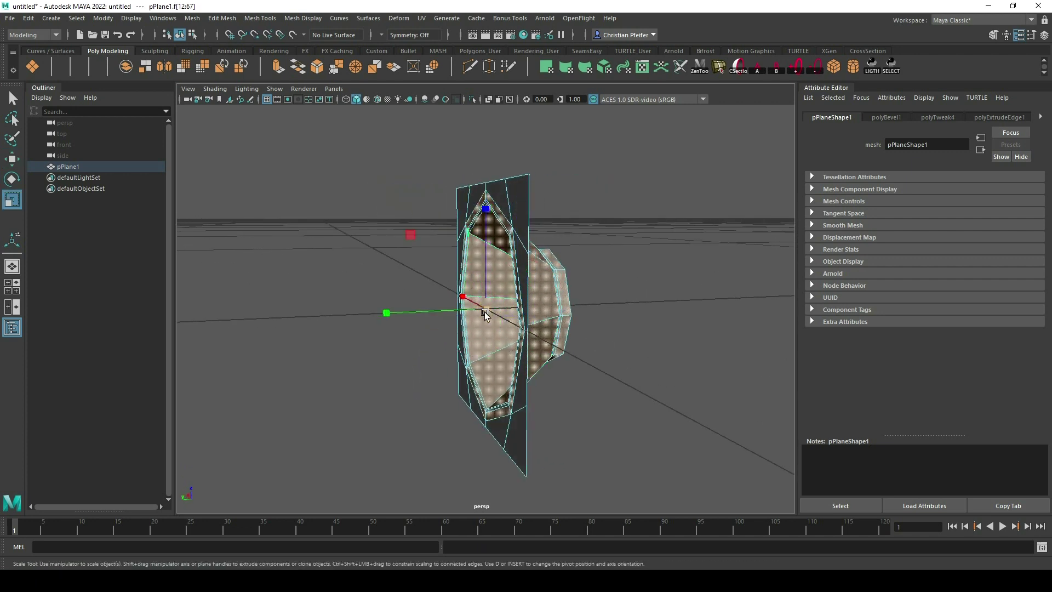
pyautogui.keyDown('alt'); pyautogui.moveTo(485, 308); pyautogui.dragTo(625, 264); pyautogui.keyUp('alt')
# Select the whole funnel plane and delete its construction history
pyautogui.click(636, 258)
pyautogui.click(593, 263)
pyautogui.hotkey('alt', 'shift', 'd')
pyautogui.press('w')
# Duplicate the smooth-previewed funnel plane and move the copy straight up above the original
pyautogui.keyDown('alt'); pyautogui.moveTo(606, 252); pyautogui.dragTo(610, 345, button='middle'); pyautogui.keyUp('alt')
pyautogui.scroll(6, 496, 341)
pyautogui.hotkey('ctrl', 'd')
pyautogui.scroll(-5, 497, 344)
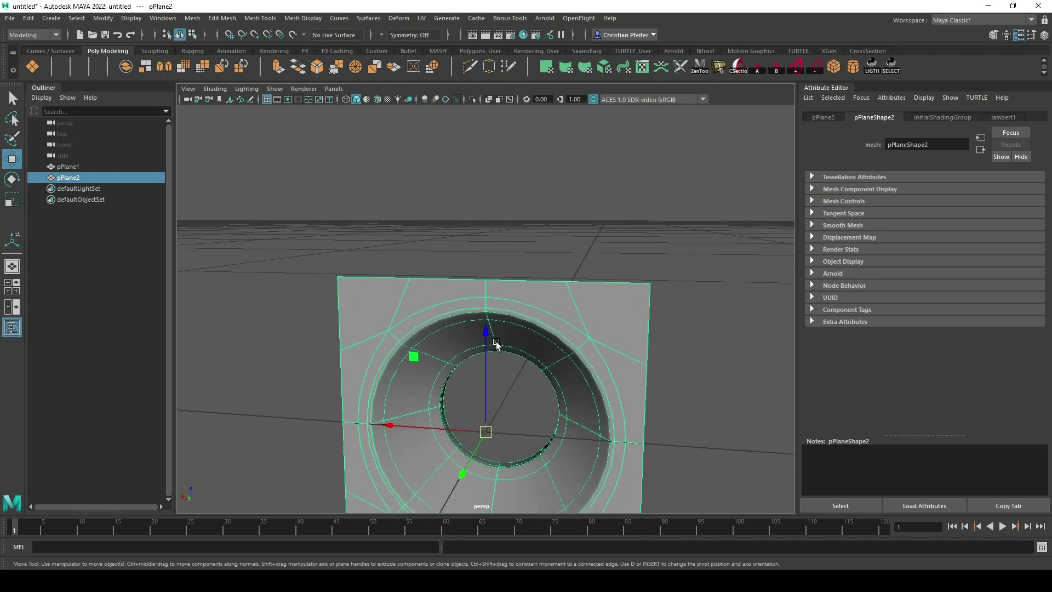
pyautogui.moveTo(482, 400); pyautogui.dragTo(464, 207)
pyautogui.scroll(-2, 464, 206)
pyautogui.moveTo(485, 171); pyautogui.dragTo(484, 153)
# Select the ring of faces lining the upper copy's inner opening and grow the selection by one ring
pyautogui.keyDown('alt'); pyautogui.moveTo(512, 207); pyautogui.dragTo(547, 206); pyautogui.keyUp('alt')
pyautogui.keyDown('alt'); pyautogui.moveTo(547, 204); pyautogui.dragTo(542, 221, button='middle'); pyautogui.keyUp('alt')
pyautogui.moveTo(541, 213); pyautogui.dragTo(537, 234, button='right')
pyautogui.keyDown('alt'); pyautogui.moveTo(537, 215); pyautogui.dragTo(536, 253, button='middle'); pyautogui.keyUp('alt')
pyautogui.scroll(2, 537, 258)
pyautogui.scroll(3, 537, 258)
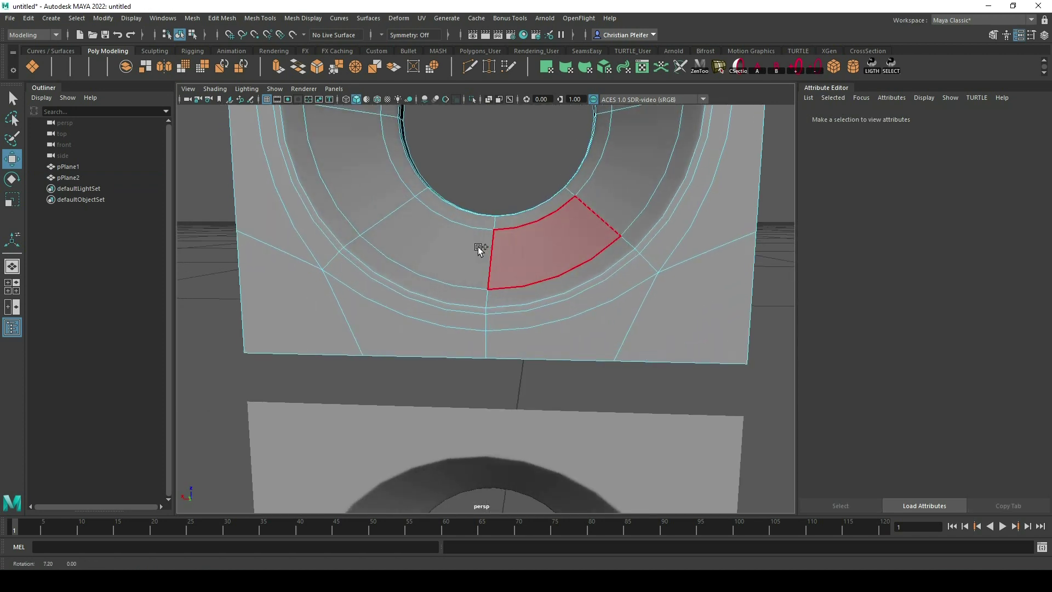
pyautogui.keyDown('alt'); pyautogui.moveTo(478, 246); pyautogui.dragTo(478, 200); pyautogui.keyUp('alt')
pyautogui.click(484, 184)
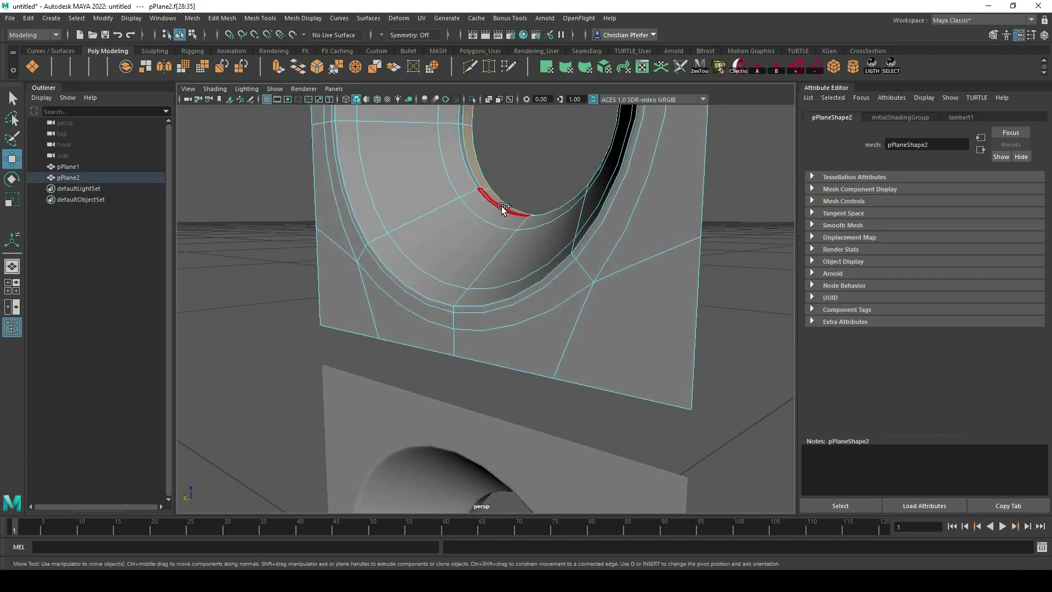
pyautogui.hotkey('shift', '.')
# Turn off the copy's smooth preview and reset the Move tool's pivot to the center of the selected faces
pyautogui.scroll(-2, 509, 207)
pyautogui.press('1')
pyautogui.keyDown('alt'); pyautogui.moveTo(514, 208); pyautogui.dragTo(548, 239, button='middle'); pyautogui.keyUp('alt')
pyautogui.scroll(-4, 547, 239)
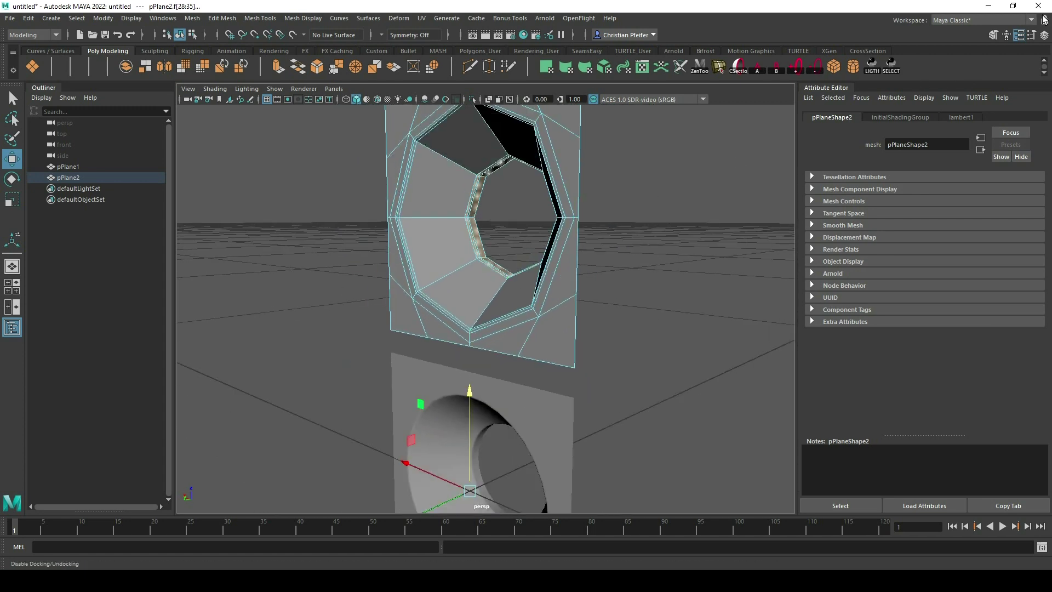
pyautogui.click(1032, 34)
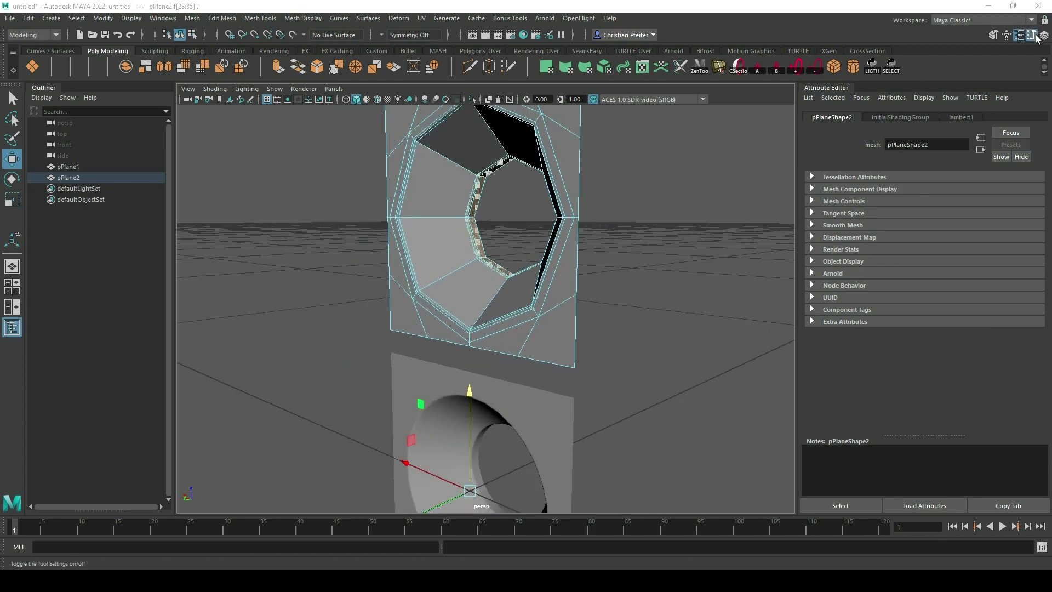
pyautogui.click(733, 382)
pyautogui.click(891, 270)
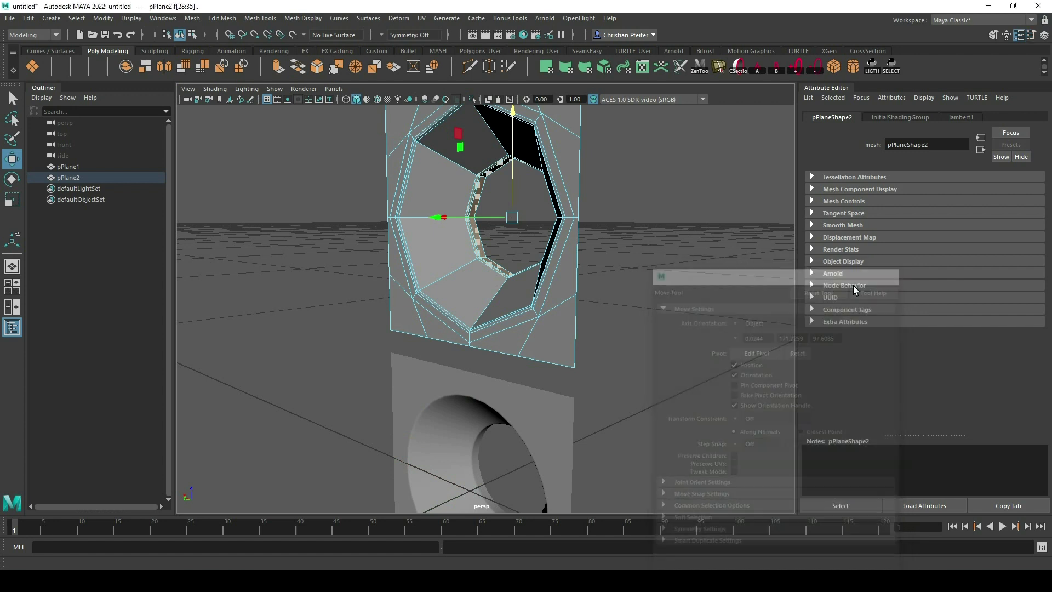
# Scale the selected faces down to narrow the copy's opening to a small hole, with smooth preview on
pyautogui.keyDown('alt'); pyautogui.moveTo(524, 207); pyautogui.dragTo(531, 215); pyautogui.keyUp('alt')
pyautogui.press('r')
pyautogui.keyDown('alt'); pyautogui.moveTo(477, 139); pyautogui.dragTo(542, 141); pyautogui.keyUp('alt')
pyautogui.moveTo(428, 150); pyautogui.dragTo(458, 158)
pyautogui.press('3')
pyautogui.scroll(-3, 539, 230)
pyautogui.keyDown('alt'); pyautogui.moveTo(537, 240); pyautogui.dragTo(552, 243); pyautogui.keyUp('alt')
pyautogui.moveTo(416, 173); pyautogui.dragTo(432, 189)
pyautogui.moveTo(562, 246); pyautogui.dragTo(610, 224, button='right')
pyautogui.click(642, 265)
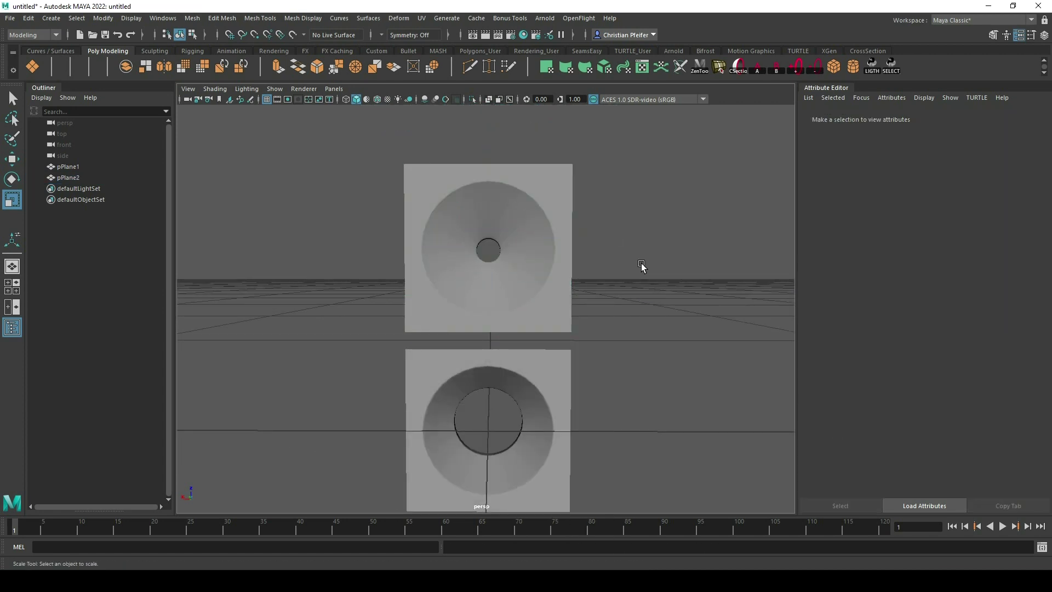
# Select the front edge loop around the copy's small hole and scale it slightly outward
pyautogui.scroll(-3, 642, 266)
pyautogui.keyDown('alt'); pyautogui.moveTo(641, 265); pyautogui.dragTo(629, 235, button='middle'); pyautogui.keyUp('alt')
pyautogui.keyDown('alt'); pyautogui.moveTo(629, 235); pyautogui.dragTo(590, 245); pyautogui.keyUp('alt')
pyautogui.click(531, 228)
pyautogui.press('1')
pyautogui.moveTo(484, 237); pyautogui.dragTo(487, 211, button='right')
pyautogui.click(495, 244)
pyautogui.press('f')
pyautogui.scroll(-3, 498, 249)
pyautogui.keyDown('alt'); pyautogui.moveTo(482, 252); pyautogui.dragTo(471, 311, button='middle'); pyautogui.keyUp('alt')
pyautogui.scroll(3, 427, 310)
pyautogui.doubleClick(336, 310)
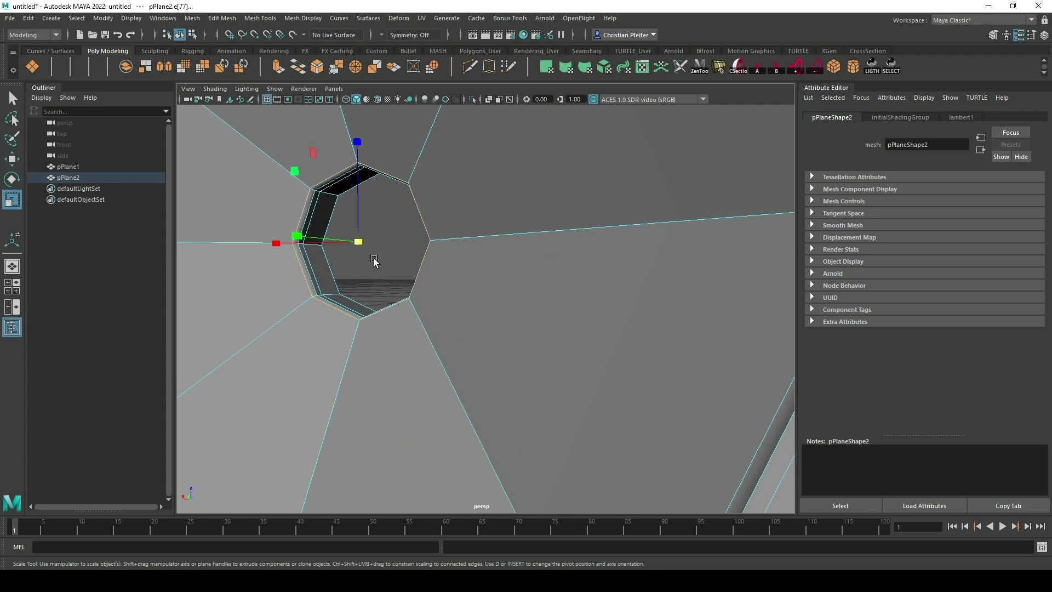
pyautogui.moveTo(357, 243)
pyautogui.mouseDown()
pyautogui.moveTo(338, 252)
pyautogui.moveTo(368, 241)
pyautogui.mouseUp()
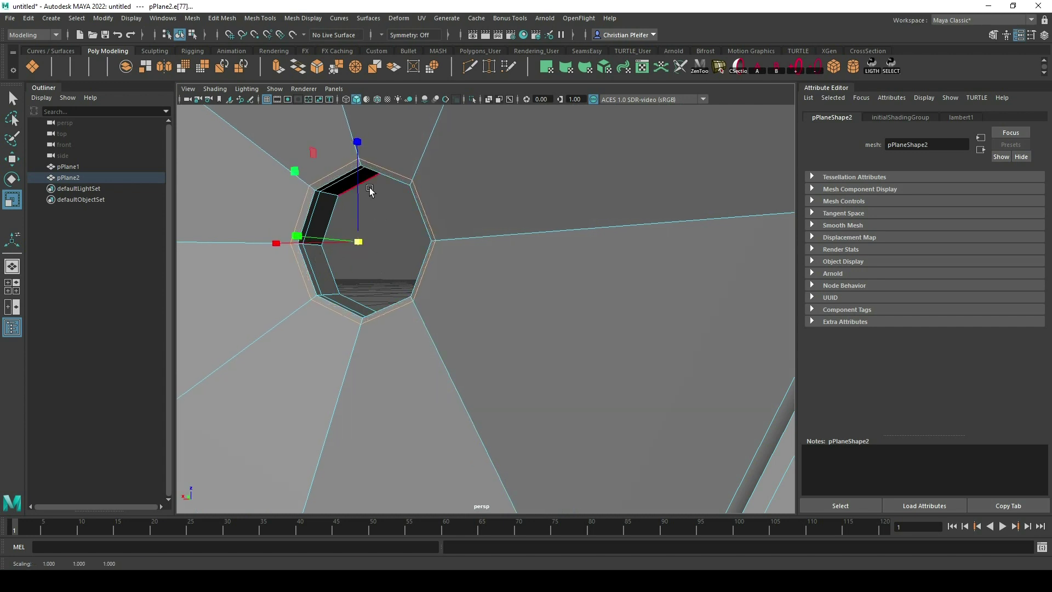
# Move the next edge loop inside the copy's small hole along the depth direction, and return to smooth-previewed object mode
pyautogui.scroll(-5, 410, 178)
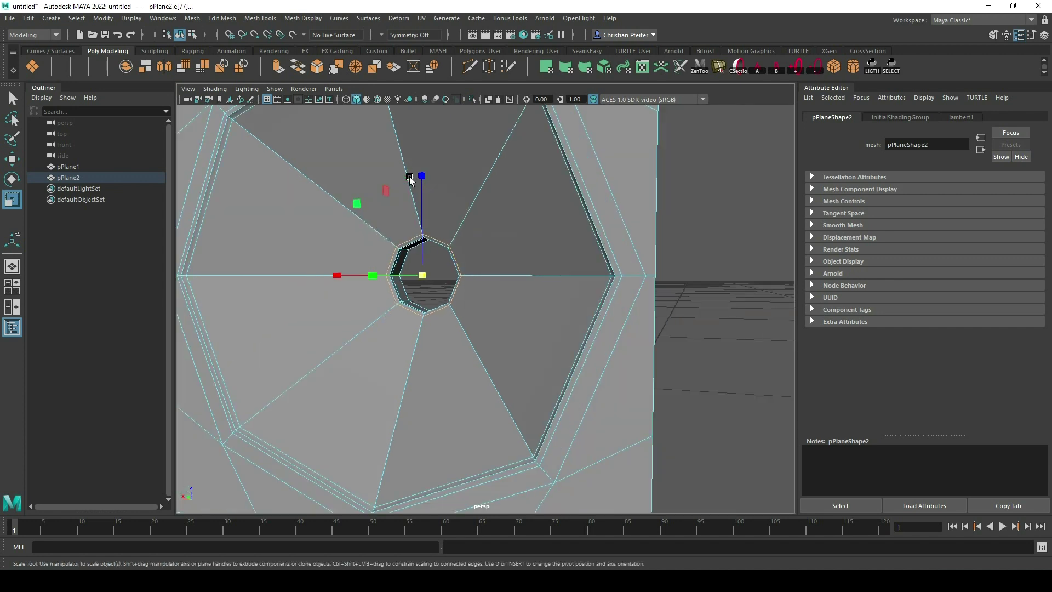
pyautogui.keyDown('alt'); pyautogui.moveTo(410, 178); pyautogui.dragTo(470, 223); pyautogui.keyUp('alt')
pyautogui.scroll(-3, 457, 213)
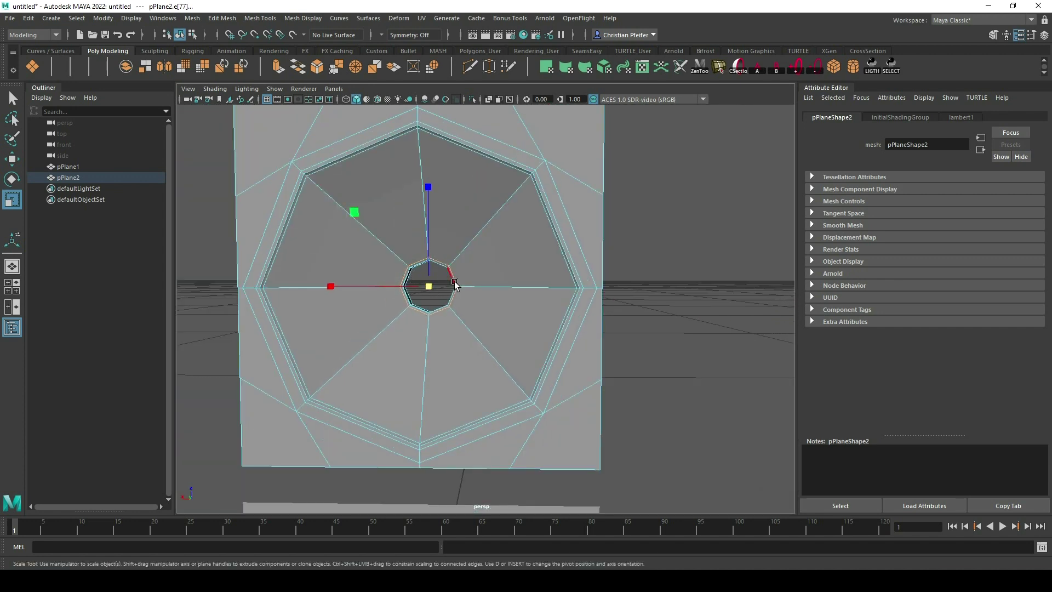
pyautogui.scroll(-4, 476, 438)
pyautogui.scroll(2, 475, 438)
pyautogui.keyDown('alt'); pyautogui.moveTo(509, 387); pyautogui.dragTo(577, 416, button='middle'); pyautogui.keyUp('alt')
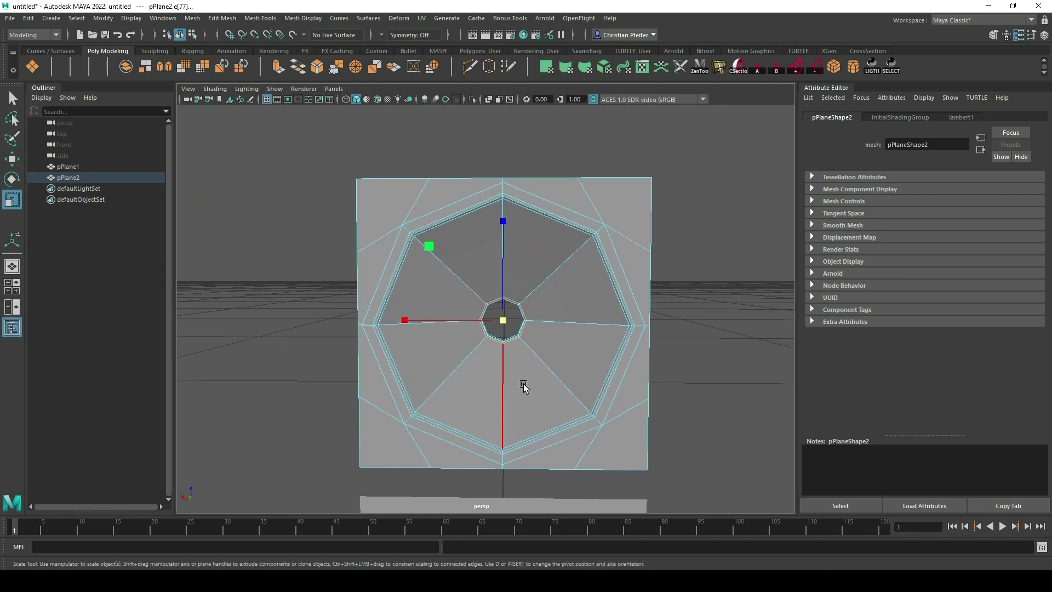
pyautogui.scroll(5, 590, 392)
pyautogui.keyDown('alt'); pyautogui.moveTo(590, 393); pyautogui.dragTo(519, 397); pyautogui.keyUp('alt')
pyautogui.scroll(3, 556, 373)
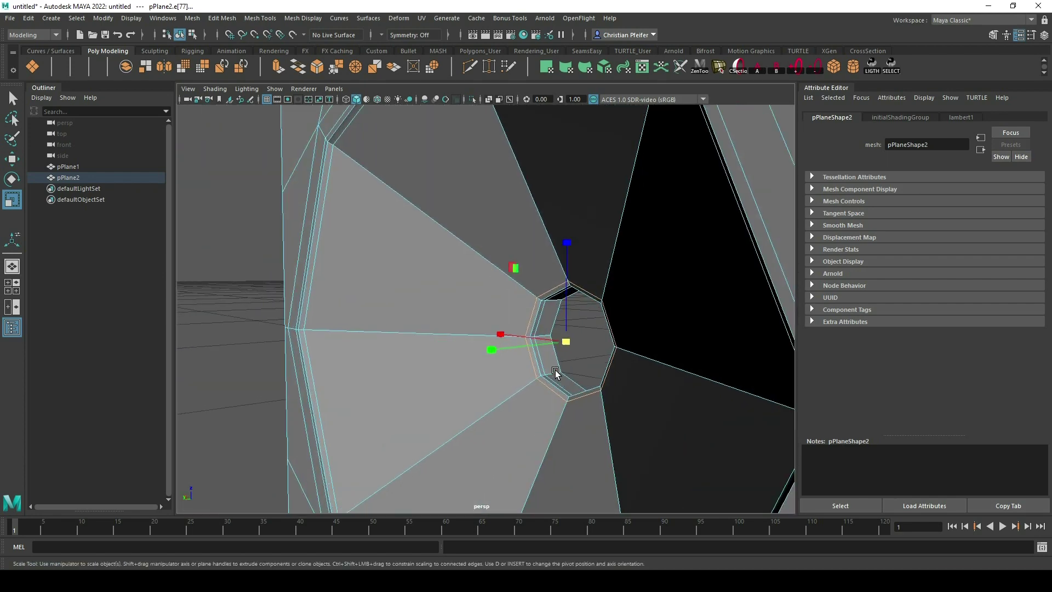
pyautogui.click(540, 318)
pyautogui.press('w')
pyautogui.scroll(-5, 502, 352)
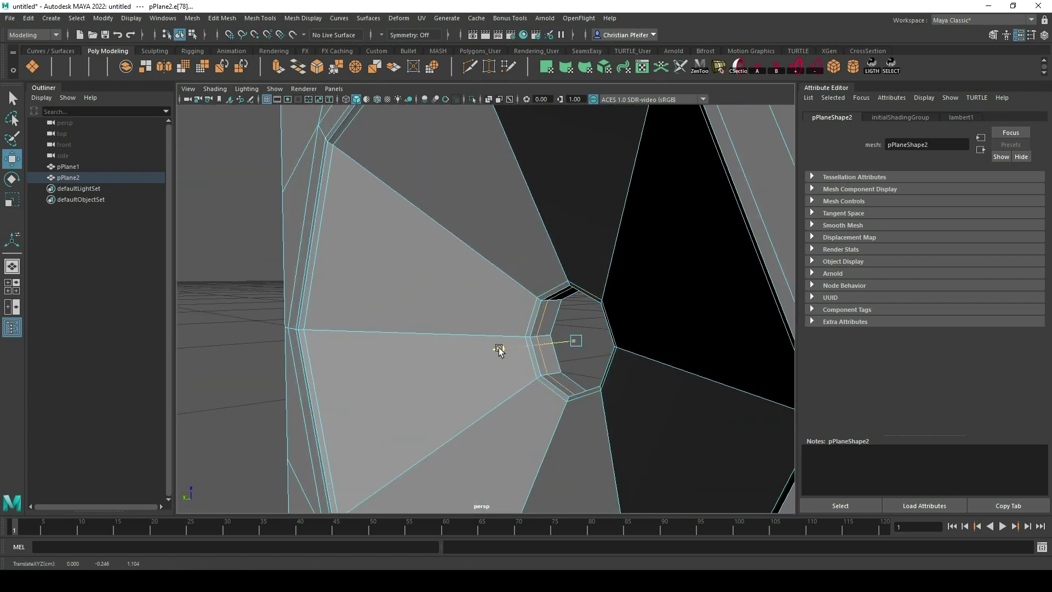
pyautogui.moveTo(493, 277)
pyautogui.mouseDown(button='right')
pyautogui.moveTo(518, 264)
pyautogui.moveTo(504, 265)
pyautogui.mouseUp(button='right')
pyautogui.scroll(-3, 504, 265)
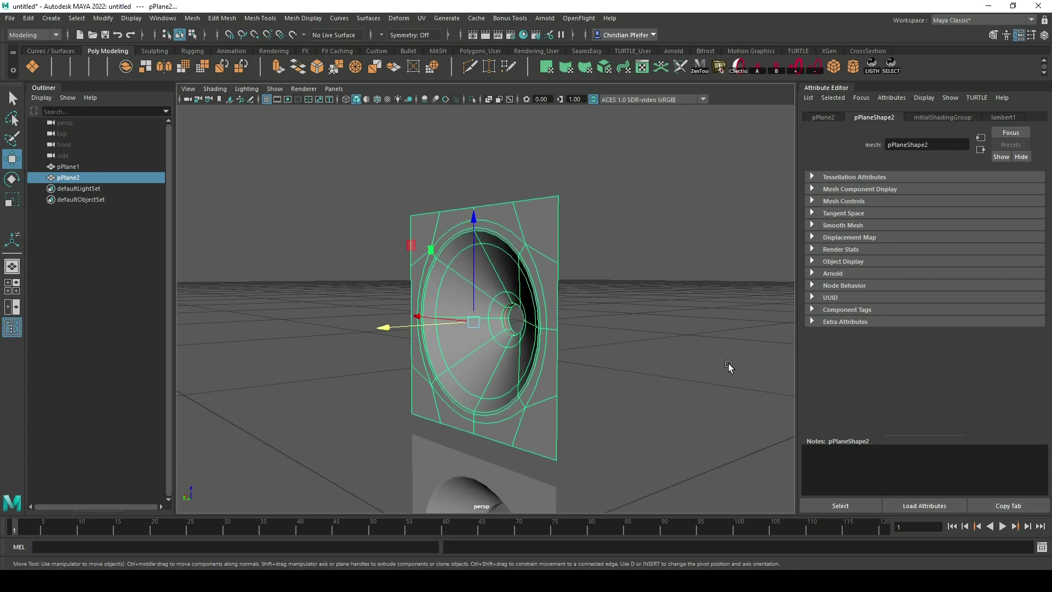
pyautogui.click(728, 366)
# Rename the lower plane with the wide opening as P1_Blend_01
pyautogui.keyDown('alt'); pyautogui.moveTo(728, 366); pyautogui.dragTo(650, 349); pyautogui.keyUp('alt')
pyautogui.scroll(-4, 649, 347)
pyautogui.keyDown('alt'); pyautogui.moveTo(630, 340); pyautogui.dragTo(631, 268, button='middle'); pyautogui.keyUp('alt')
pyautogui.keyDown('alt'); pyautogui.moveTo(631, 268); pyautogui.dragTo(649, 261); pyautogui.keyUp('alt')
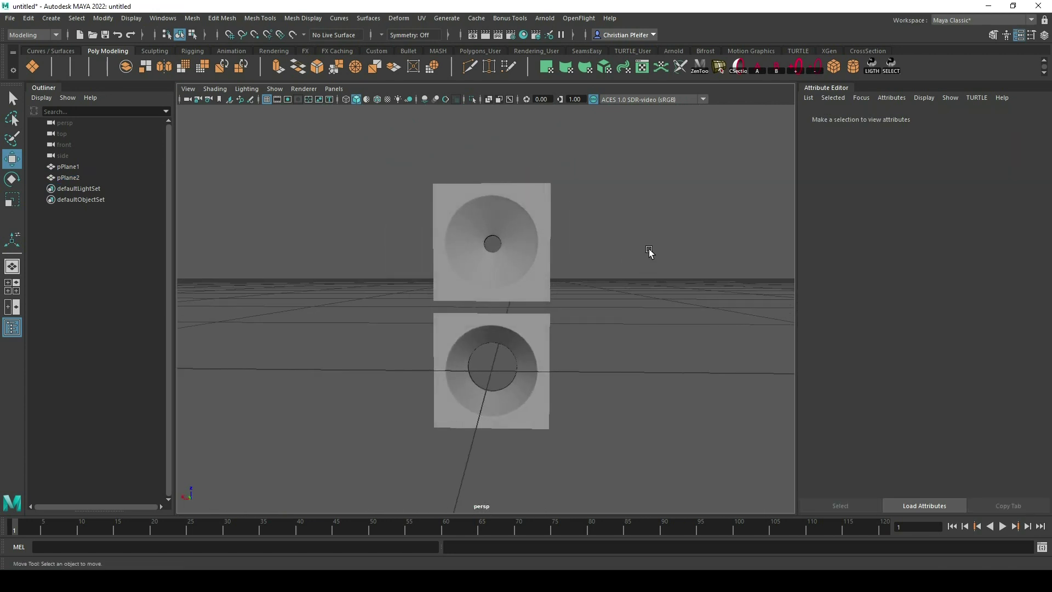
pyautogui.moveTo(453, 429); pyautogui.dragTo(453, 430)
pyautogui.doubleClick(93, 168)
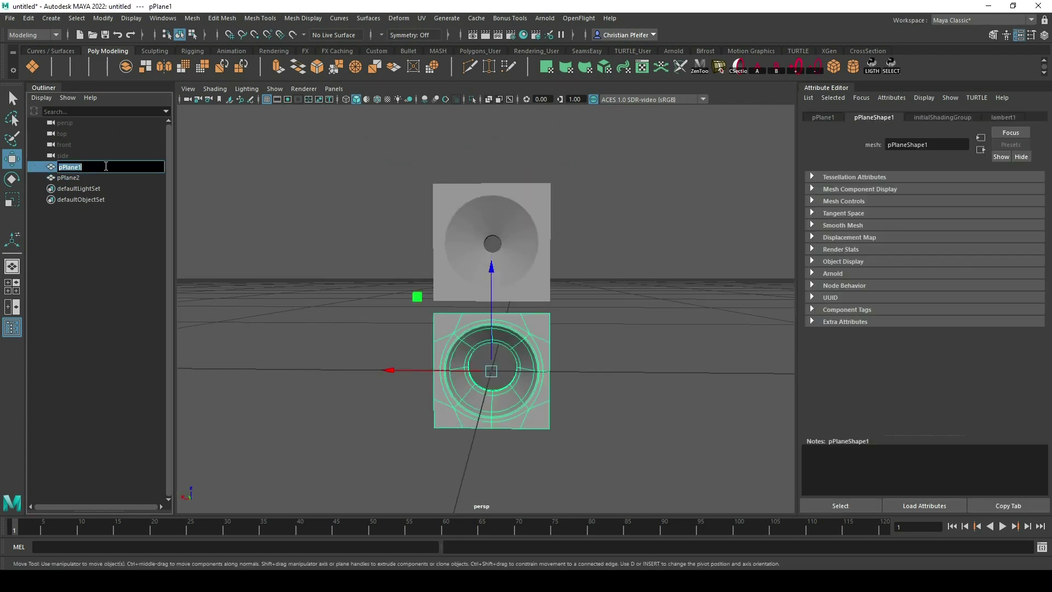
pyautogui.write('P1_Blend_01')
pyautogui.press('Return')
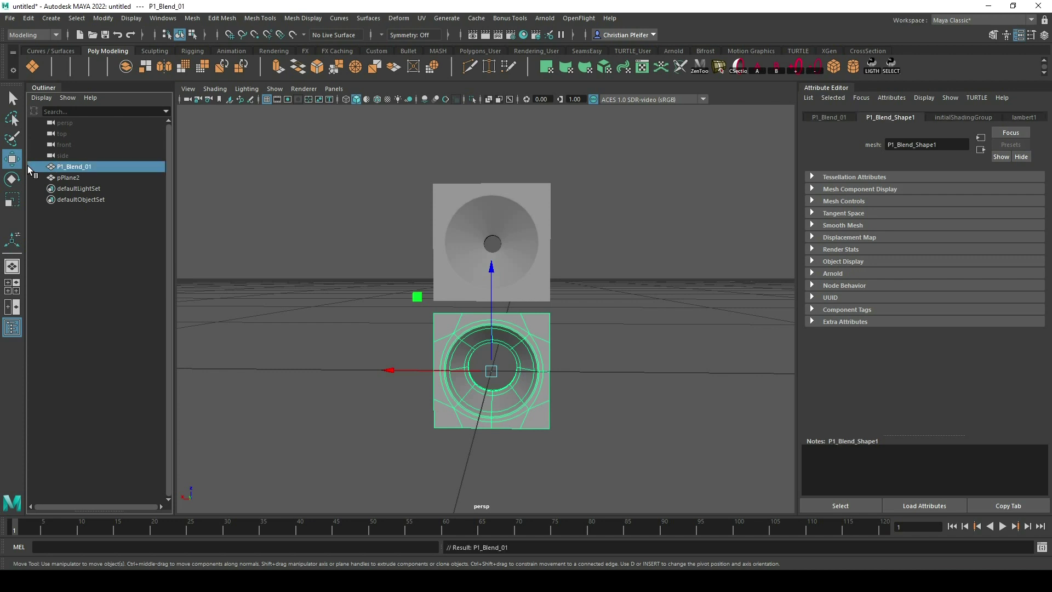
# Rename the upper plane with the small hole as P1_Blend_02
pyautogui.doubleClick(79, 177)
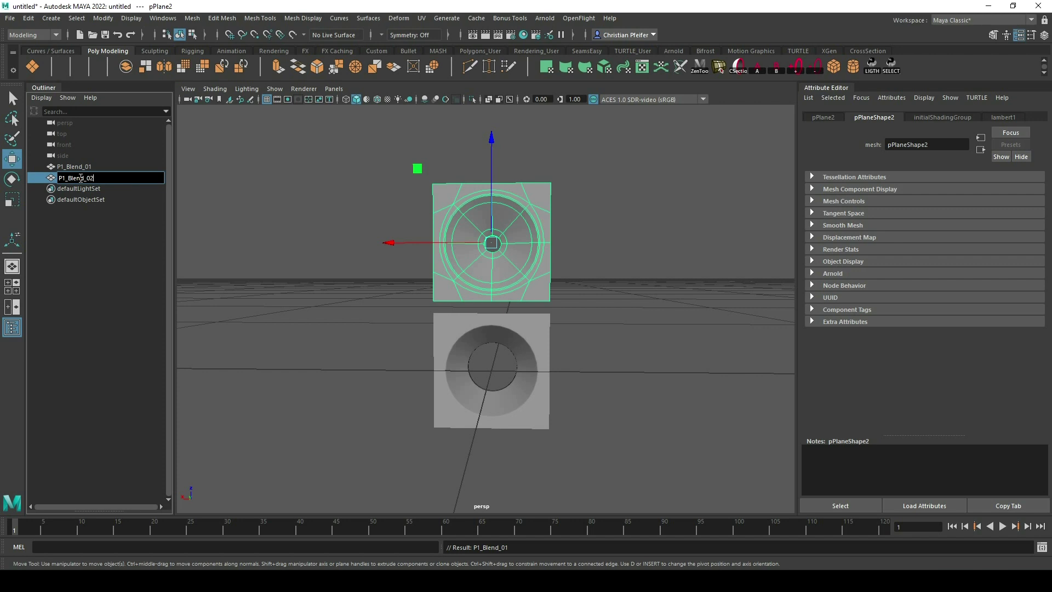
pyautogui.write('P1_Blend_02')
pyautogui.press('Return')
pyautogui.click(630, 304)
pyautogui.keyDown('alt'); pyautogui.moveTo(630, 304); pyautogui.dragTo(520, 258); pyautogui.keyUp('alt')
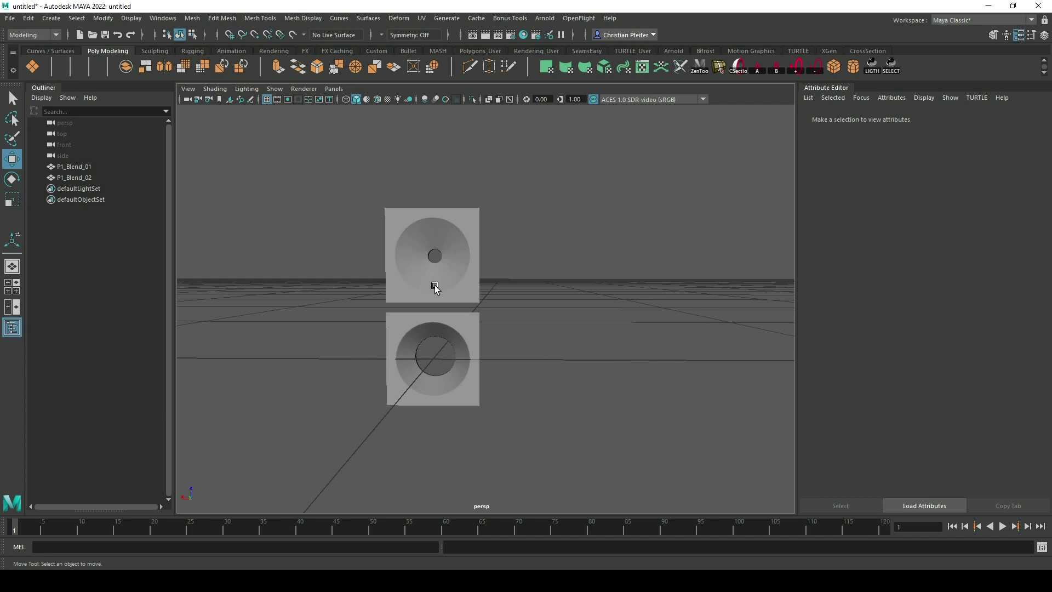
# Duplicate the lower panel with the wide opening and move the copy sideways beside the original
pyautogui.click(472, 346)
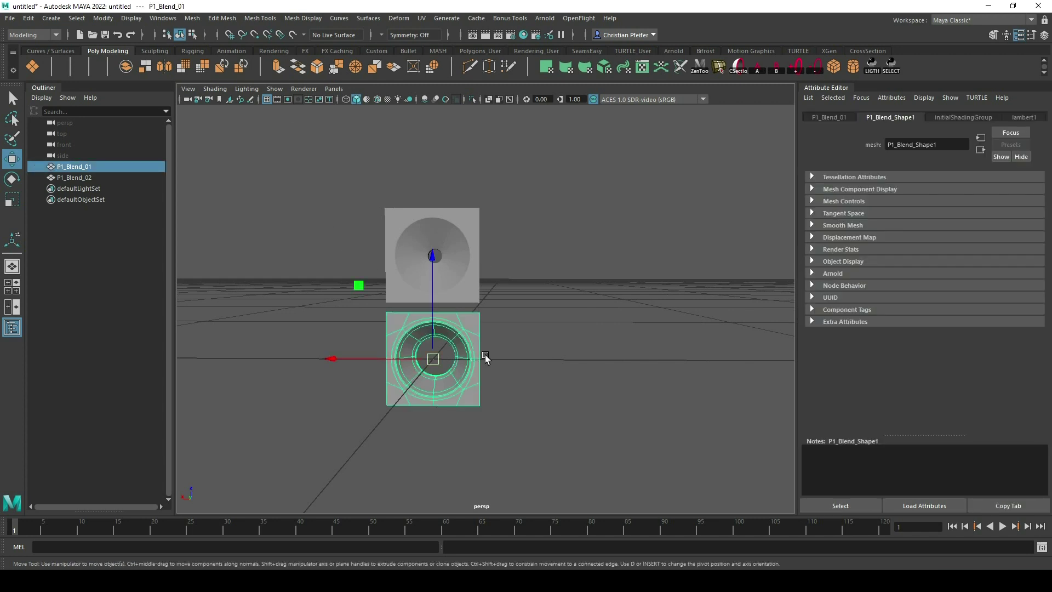
pyautogui.hotkey('ctrl', 'd')
pyautogui.moveTo(365, 357); pyautogui.dragTo(515, 372)
pyautogui.press('f')
# Delete the supporting loops around the hole of the new copy
pyautogui.moveTo(547, 278); pyautogui.dragTo(523, 243, button='right')
pyautogui.click(522, 243)
pyautogui.keyDown('shift'); pyautogui.doubleClick(549, 263); pyautogui.keyUp('shift')
pyautogui.press('Delete')
pyautogui.doubleClick(544, 262)
pyautogui.press('Delete')
# Select the edge loop bordering the copy's hole and extrude it inward as a smaller ring
pyautogui.moveTo(577, 260); pyautogui.dragTo(568, 222, button='right')
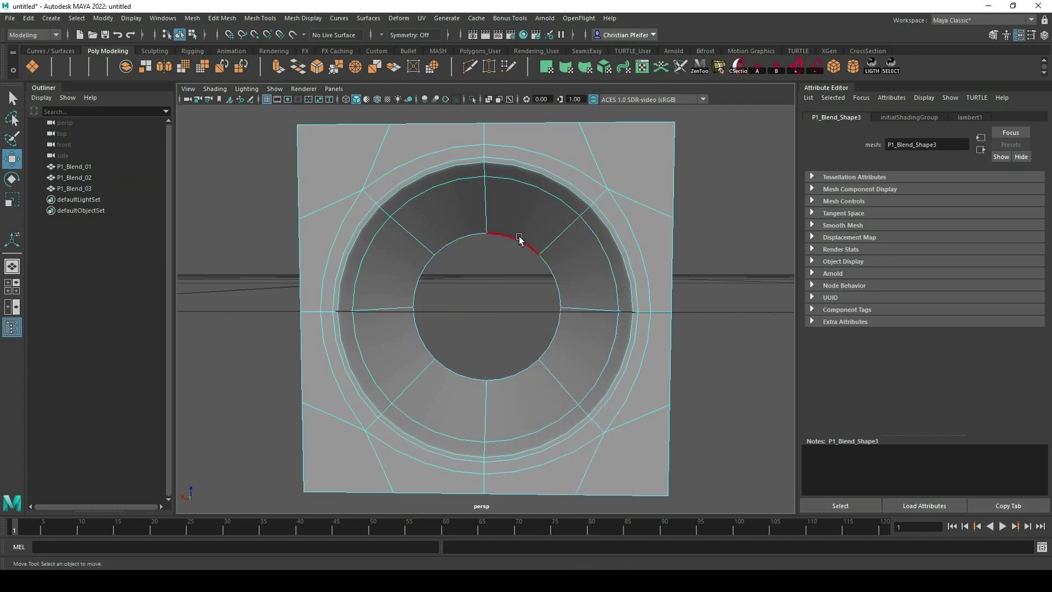
pyautogui.doubleClick(521, 237)
pyautogui.press('r')
pyautogui.keyDown('shift'); pyautogui.moveTo(487, 307); pyautogui.dragTo(458, 317); pyautogui.keyUp('shift')
pyautogui.press('1')
pyautogui.keyDown('alt'); pyautogui.moveTo(563, 289); pyautogui.dragTo(513, 268); pyautogui.keyUp('alt')
pyautogui.press('e')
pyautogui.press('w')
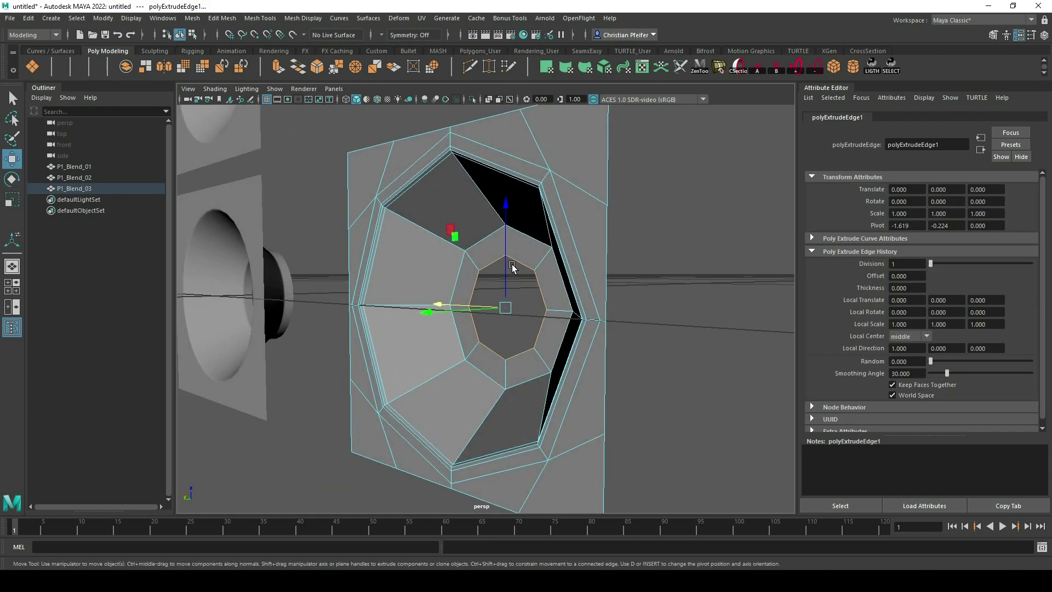
# Move the extruded edge loop slightly along the depth direction and adjust its scale
pyautogui.keyDown('alt'); pyautogui.moveTo(512, 268); pyautogui.dragTo(506, 357, button='middle'); pyautogui.keyUp('alt')
pyautogui.scroll(2, 500, 359)
pyautogui.moveTo(434, 410); pyautogui.dragTo(438, 408)
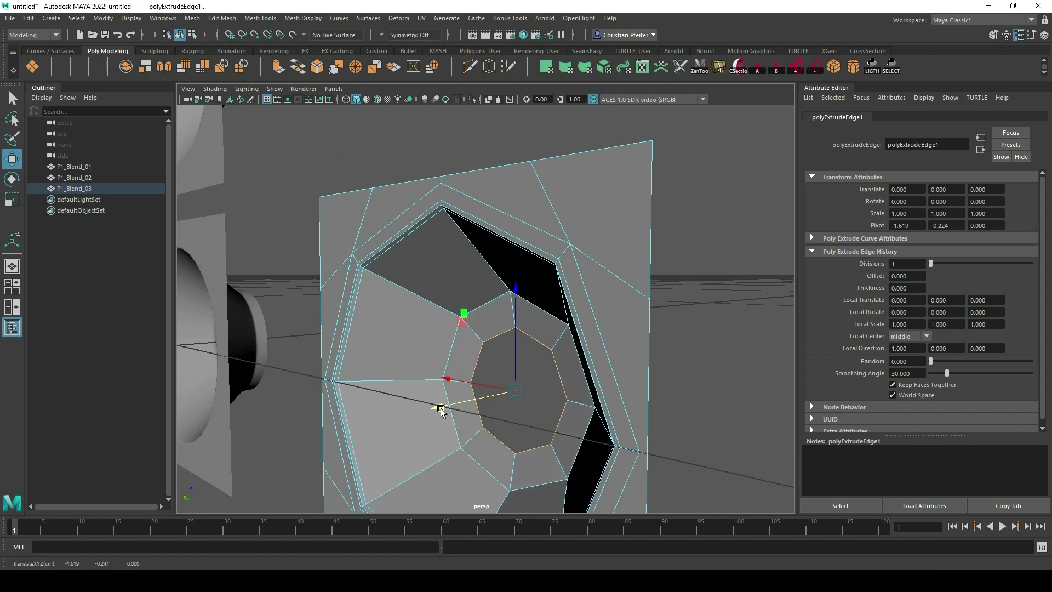
pyautogui.press('r')
pyautogui.moveTo(512, 394); pyautogui.dragTo(553, 381)
# Fill the remaining hole at the centre of the copy and show the closed bowl in smooth preview
pyautogui.keyDown('shift'); pyautogui.moveTo(554, 374); pyautogui.dragTo(616, 257, button='right'); pyautogui.keyUp('shift')
pyautogui.press('3')
pyautogui.click(744, 327)
pyautogui.keyDown('alt'); pyautogui.moveTo(743, 327); pyautogui.dragTo(636, 314, button='right'); pyautogui.keyUp('alt')
pyautogui.keyDown('alt'); pyautogui.moveTo(637, 314); pyautogui.dragTo(559, 305); pyautogui.keyUp('alt')
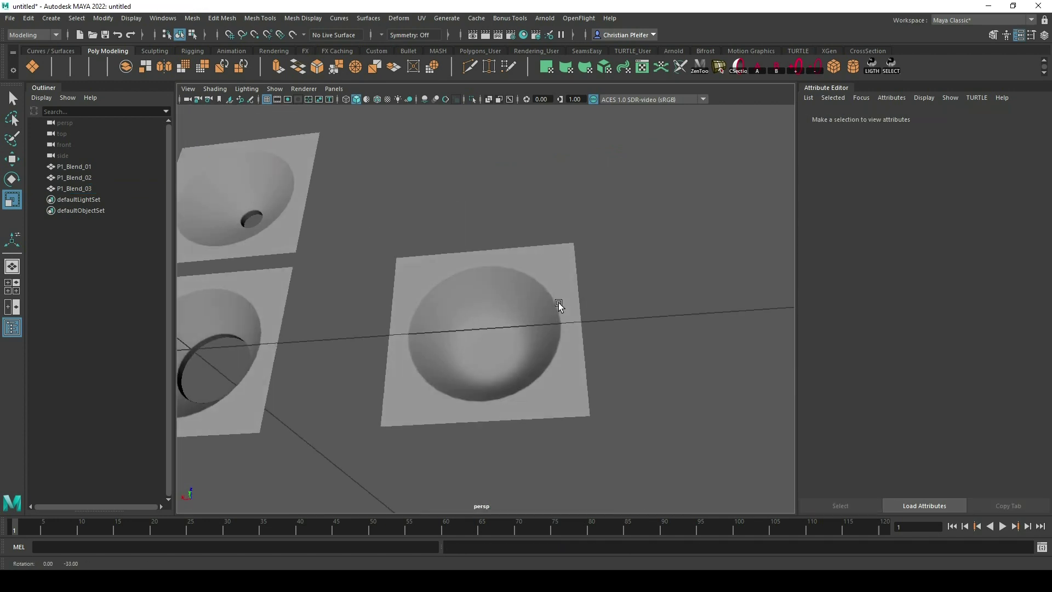
pyautogui.click(528, 312)
pyautogui.scroll(5, 528, 312)
pyautogui.moveTo(518, 251); pyautogui.dragTo(519, 230, button='right')
pyautogui.moveTo(548, 277); pyautogui.dragTo(573, 265, button='right')
pyautogui.scroll(-5, 574, 265)
pyautogui.keyDown('alt'); pyautogui.moveTo(573, 265); pyautogui.dragTo(483, 165); pyautogui.keyUp('alt')
pyautogui.press('3')
# Duplicate the bowl panel and move the copy 1.177 upward so it sits directly above the original
pyautogui.click(619, 323)
pyautogui.click(541, 344)
pyautogui.press('w')
pyautogui.hotkey('ctrl', 'd')
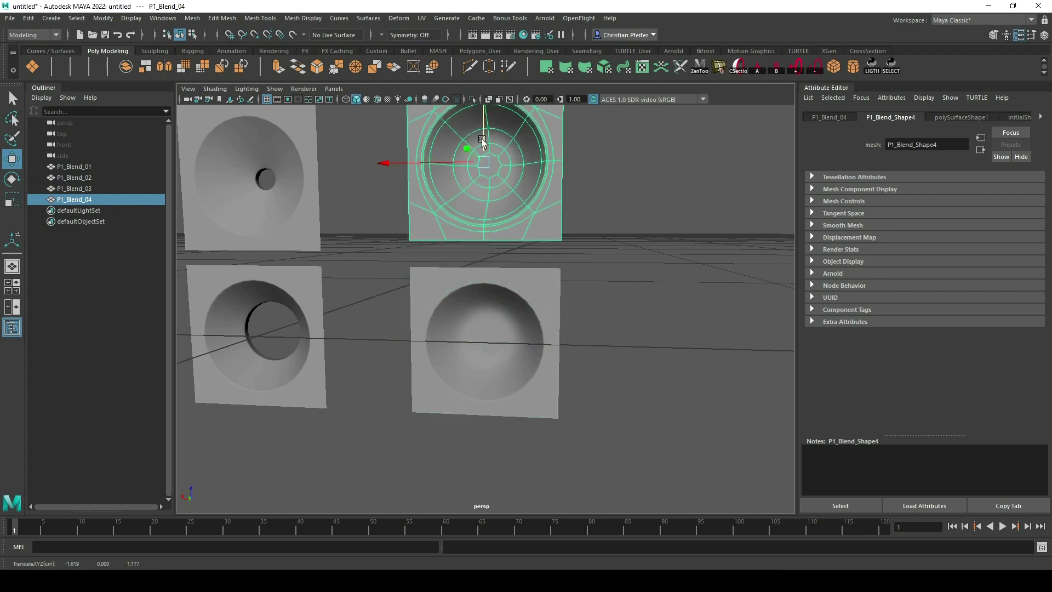
pyautogui.keyDown('alt'); pyautogui.moveTo(483, 165); pyautogui.dragTo(483, 215, button='middle'); pyautogui.keyUp('alt')
# Select all faces inside the upper bowl, starting from a face loop and extending the selection to the centre and rim
pyautogui.moveTo(483, 213); pyautogui.dragTo(485, 237, button='right')
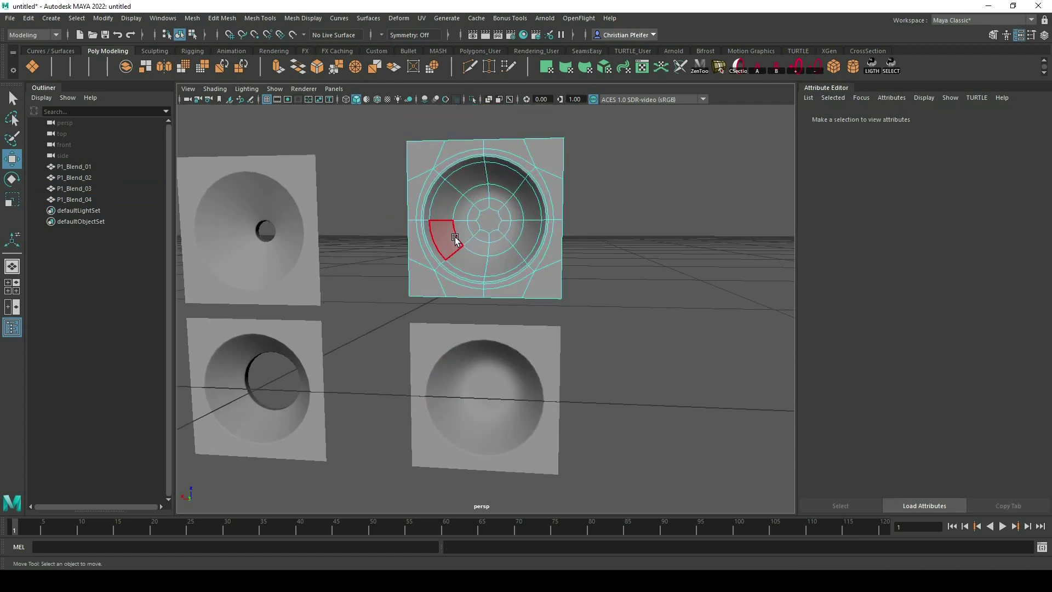
pyautogui.click(454, 241)
pyautogui.doubleClick(467, 233)
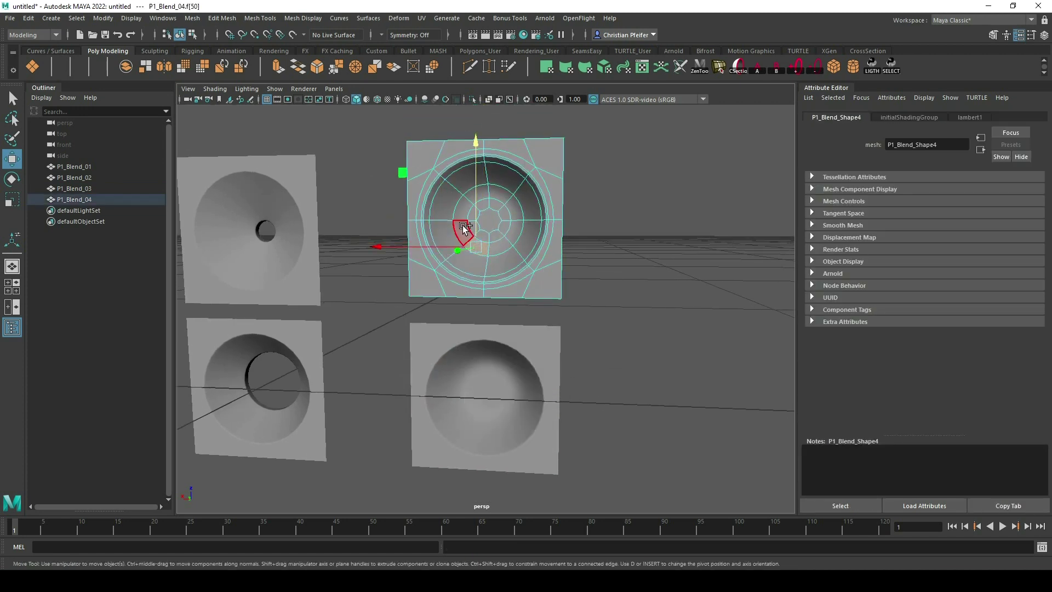
pyautogui.hotkey('shift', '.')
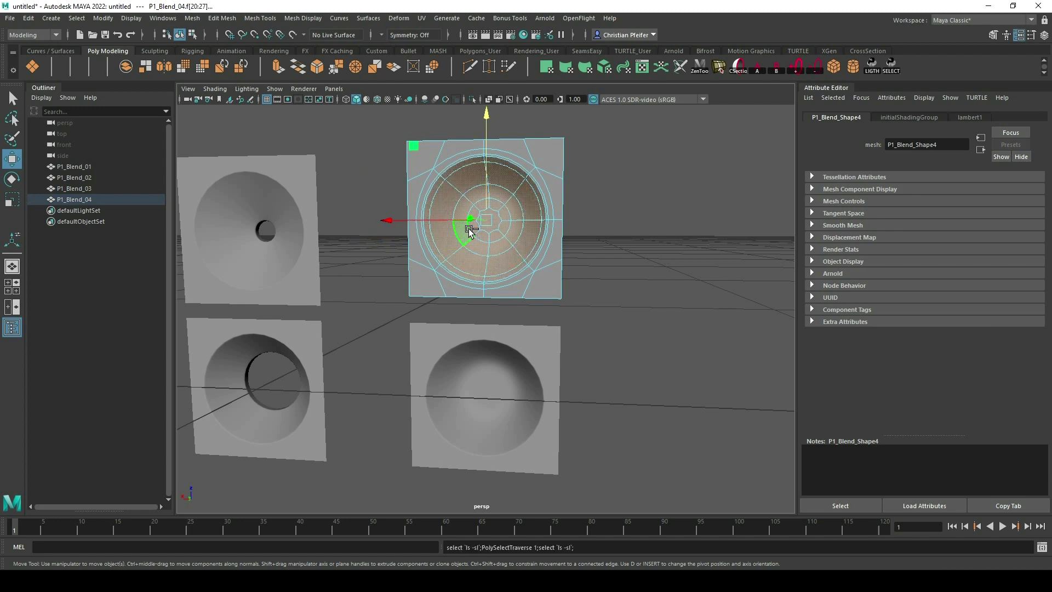
pyautogui.press('1')
pyautogui.press('f')
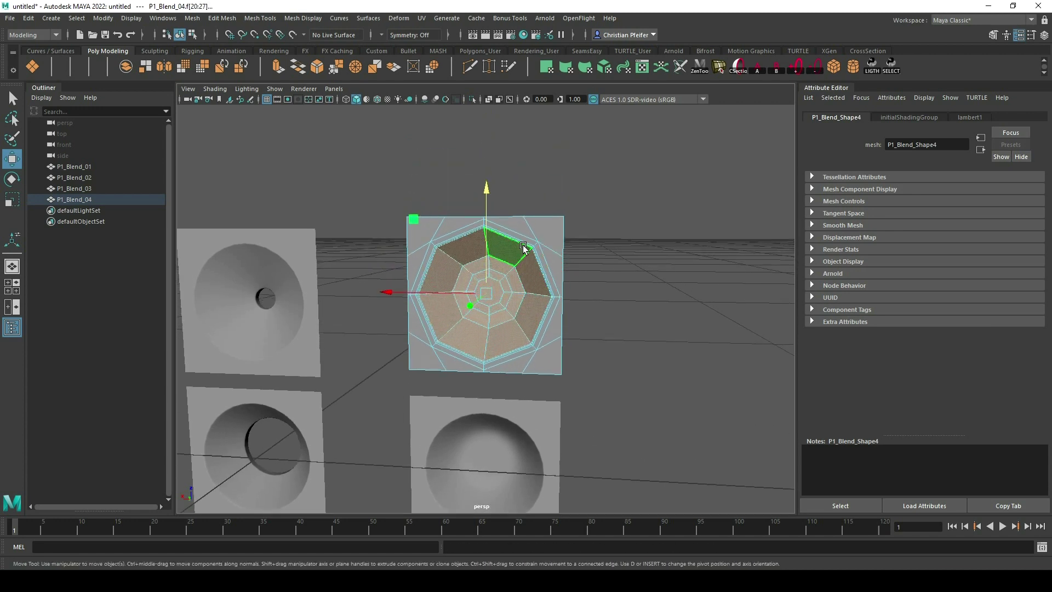
pyautogui.press('3')
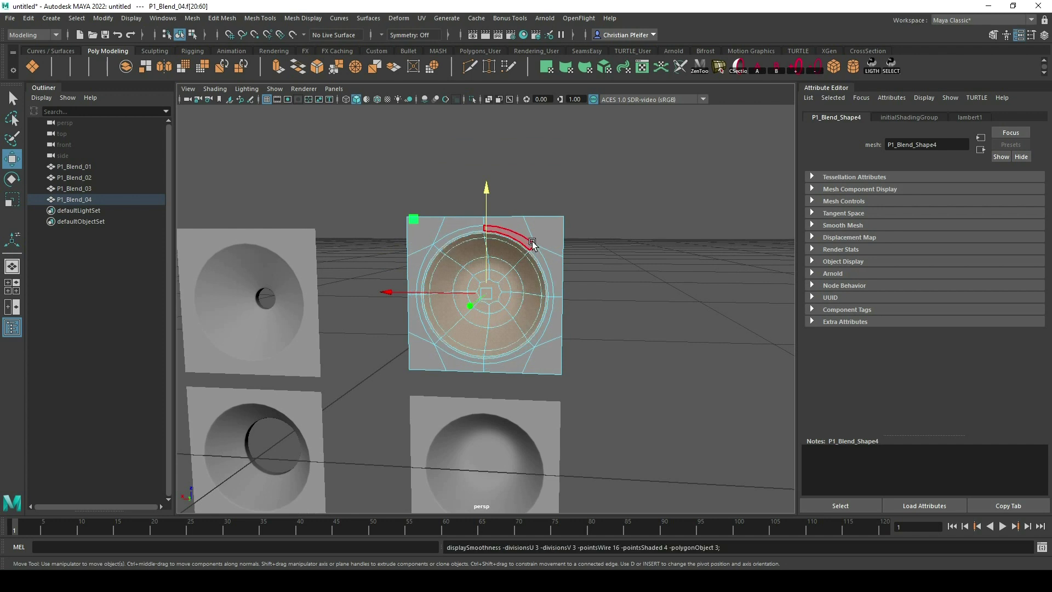
pyautogui.press('1')
# Snap the pivot of the selected bowl faces to a vertex on the panel's front plane
pyautogui.scroll(2, 532, 242)
pyautogui.keyDown('alt'); pyautogui.keyDown('shift'); pyautogui.moveTo(515, 255); pyautogui.dragTo(471, 274); pyautogui.keyUp('shift'); pyautogui.keyUp('alt')
pyautogui.press('d')
pyautogui.press('v')
pyautogui.moveTo(402, 298); pyautogui.dragTo(546, 186)
# Scale the selected bowl faces down uniformly and flatten them along the depth direction onto the panel's plane
pyautogui.press('r')
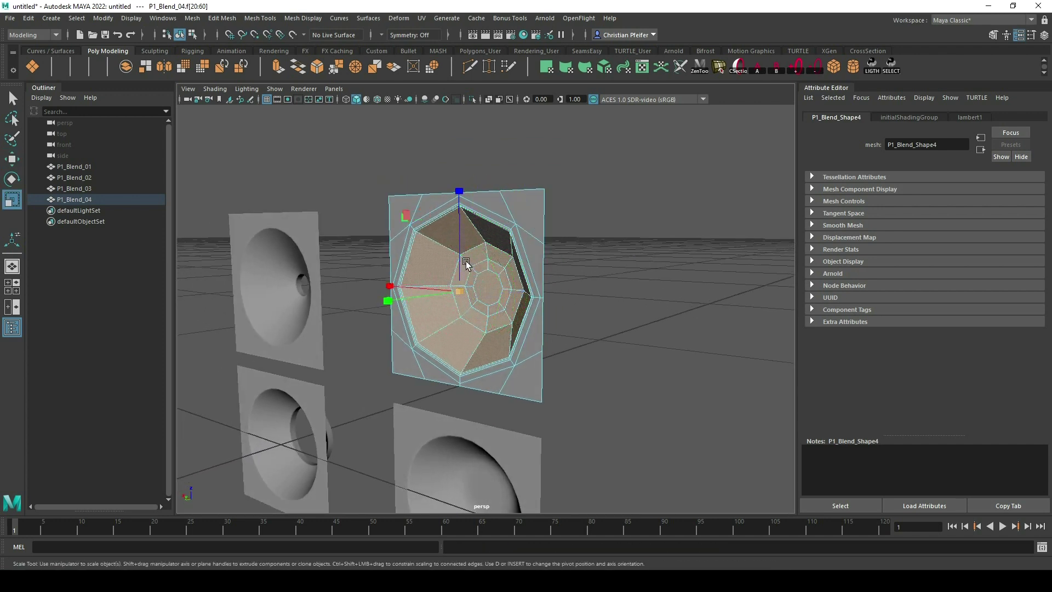
pyautogui.moveTo(460, 292); pyautogui.dragTo(404, 313)
pyautogui.press('3')
pyautogui.keyDown('alt'); pyautogui.keyDown('shift'); pyautogui.moveTo(490, 286); pyautogui.dragTo(450, 319); pyautogui.keyUp('shift'); pyautogui.keyUp('alt')
pyautogui.moveTo(348, 294); pyautogui.dragTo(555, 312)
# Select an outer edge loop of the flattened circle, scale it slightly inward, and return to object mode
pyautogui.scroll(5, 498, 287)
pyautogui.press('1')
pyautogui.moveTo(462, 246); pyautogui.dragTo(460, 189, button='right')
pyautogui.keyDown('alt'); pyautogui.moveTo(443, 188); pyautogui.dragTo(511, 189); pyautogui.keyUp('alt')
pyautogui.press('3')
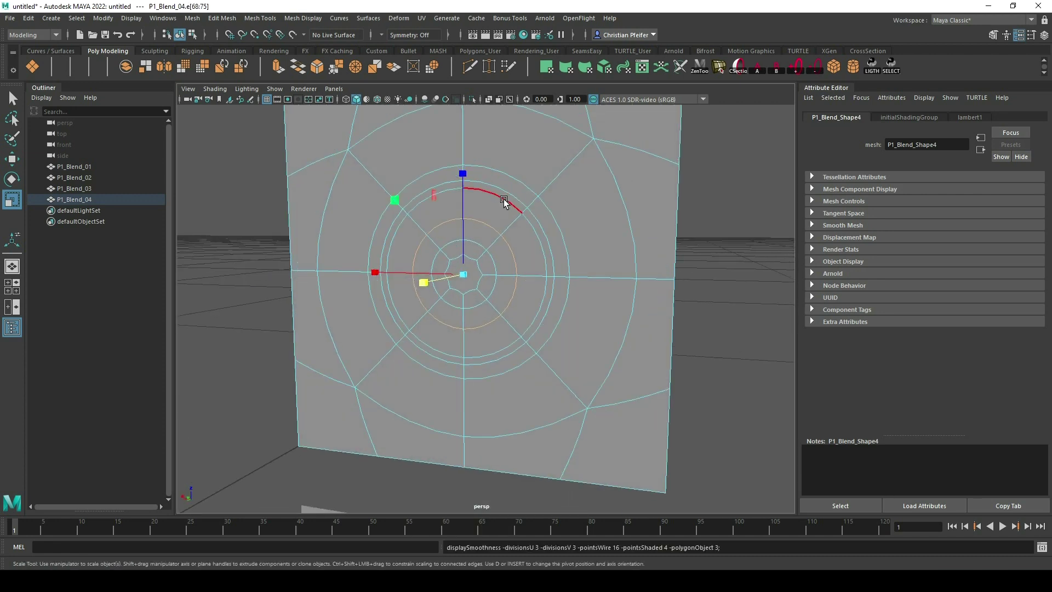
pyautogui.doubleClick(504, 198)
pyautogui.moveTo(462, 273); pyautogui.dragTo(452, 271)
pyautogui.moveTo(534, 236); pyautogui.dragTo(582, 197, button='right')
pyautogui.click(683, 250)
pyautogui.keyDown('alt'); pyautogui.moveTo(680, 254); pyautogui.dragTo(592, 319, button='right'); pyautogui.keyUp('alt')
pyautogui.keyDown('alt'); pyautogui.moveTo(576, 260); pyautogui.dragTo(573, 187, button='middle'); pyautogui.keyUp('alt')
pyautogui.scroll(2, 573, 219)
pyautogui.moveTo(570, 252)
pyautogui.keyDown('alt'); pyautogui.mouseDown()
pyautogui.moveTo(570, 237)
pyautogui.moveTo(560, 240)
pyautogui.mouseUp(); pyautogui.keyUp('alt')
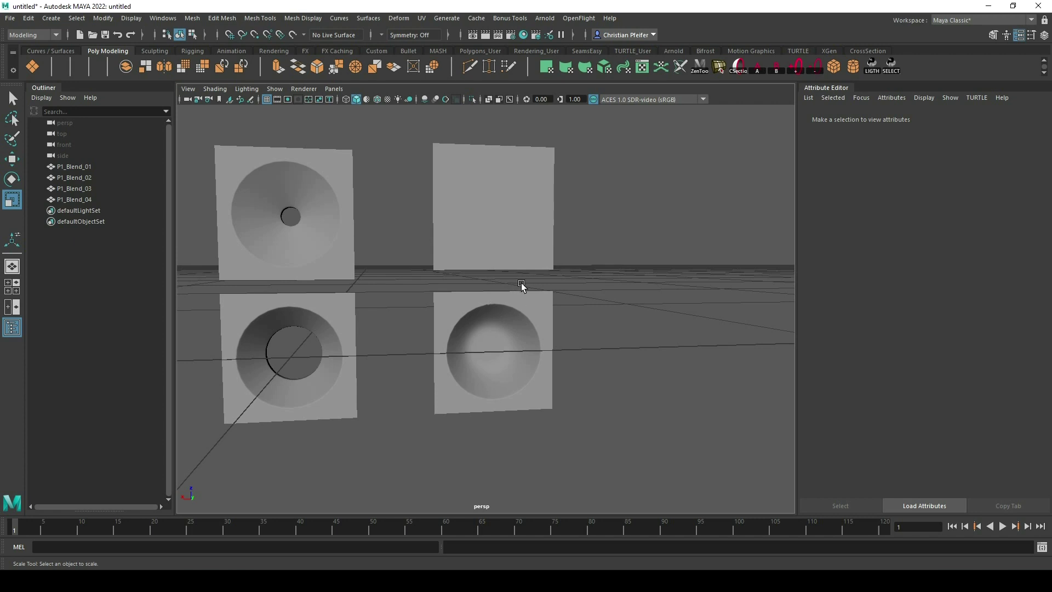
# Select the inner edge loops of the lower bowl, adjust their depth with the Move tool, and return to smooth-previewed object mode
pyautogui.keyDown('alt'); pyautogui.moveTo(522, 284); pyautogui.dragTo(481, 296); pyautogui.keyUp('alt')
pyautogui.keyDown('alt'); pyautogui.moveTo(481, 296); pyautogui.dragTo(498, 211, button='middle'); pyautogui.keyUp('alt')
pyautogui.moveTo(498, 212)
pyautogui.keyDown('alt'); pyautogui.mouseDown(button='right')
pyautogui.moveTo(507, 276)
pyautogui.moveTo(518, 222)
pyautogui.mouseUp(button='right'); pyautogui.keyUp('alt')
pyautogui.click(508, 277)
pyautogui.press('1')
pyautogui.doubleClick(527, 218)
pyautogui.keyDown('alt'); pyautogui.moveTo(608, 272); pyautogui.dragTo(522, 291); pyautogui.keyUp('alt')
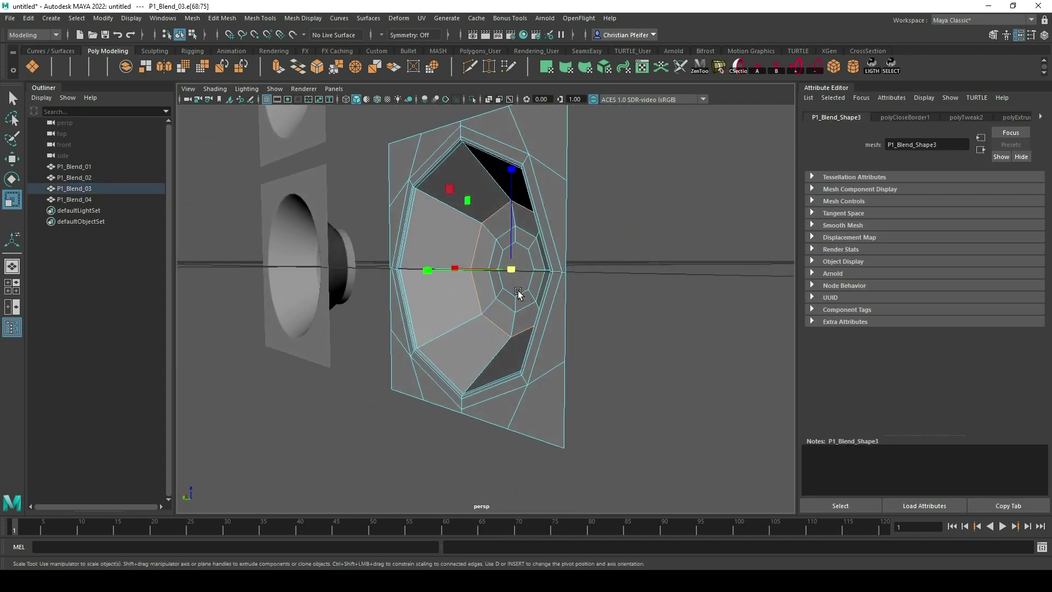
pyautogui.press('w')
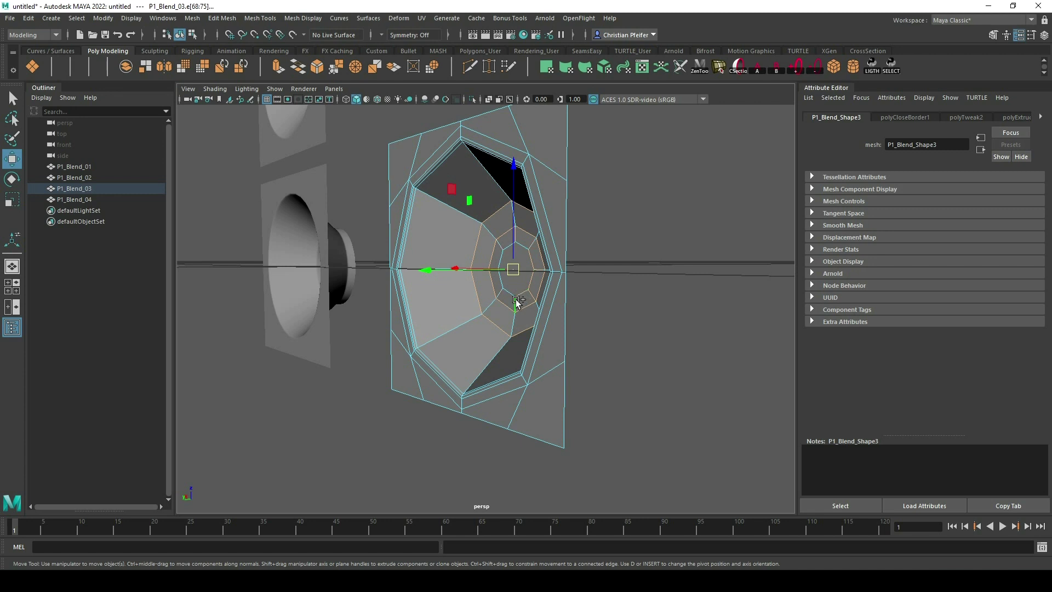
pyautogui.keyDown('alt'); pyautogui.moveTo(459, 272); pyautogui.dragTo(705, 213); pyautogui.keyUp('alt')
pyautogui.keyDown('alt'); pyautogui.moveTo(679, 222); pyautogui.dragTo(656, 230, button='right'); pyautogui.keyUp('alt')
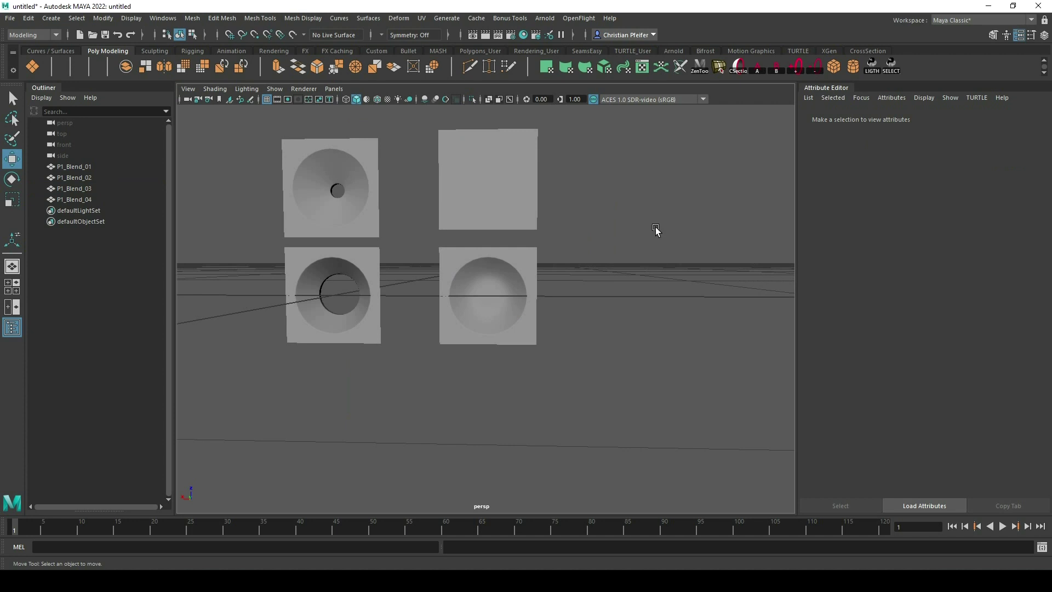
# Group the two panels with through holes and name the group P1
pyautogui.keyDown('alt'); pyautogui.moveTo(625, 229); pyautogui.dragTo(679, 230, button='middle'); pyautogui.keyUp('alt')
pyautogui.keyDown('alt'); pyautogui.moveTo(471, 197); pyautogui.dragTo(518, 222, button='middle'); pyautogui.keyUp('alt')
pyautogui.keyDown('alt'); pyautogui.moveTo(517, 223); pyautogui.dragTo(520, 227, button='right'); pyautogui.keyUp('alt')
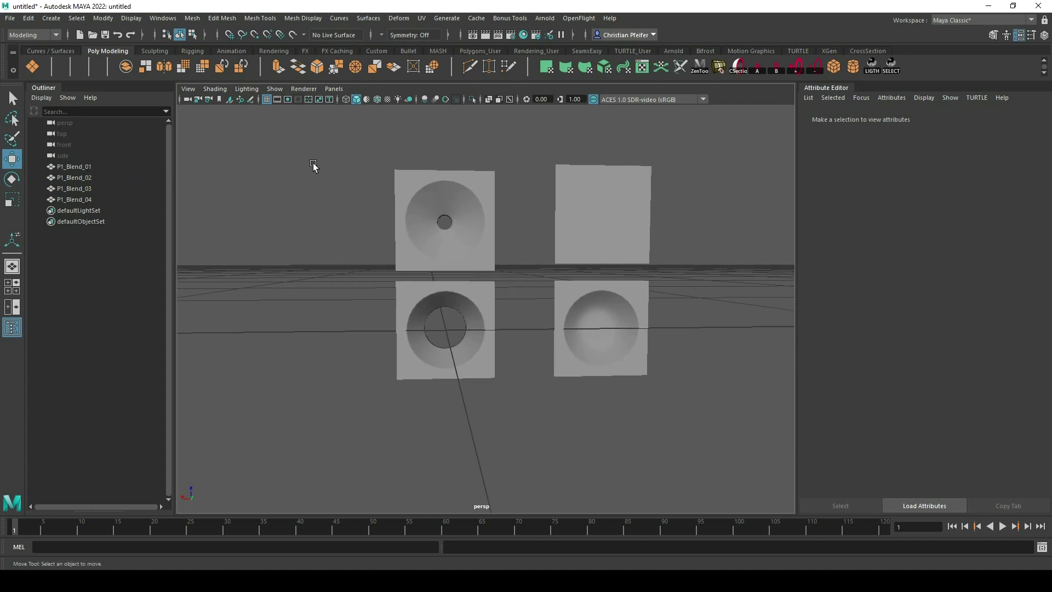
pyautogui.moveTo(313, 163); pyautogui.dragTo(457, 351)
pyautogui.hotkey('ctrl', 'g')
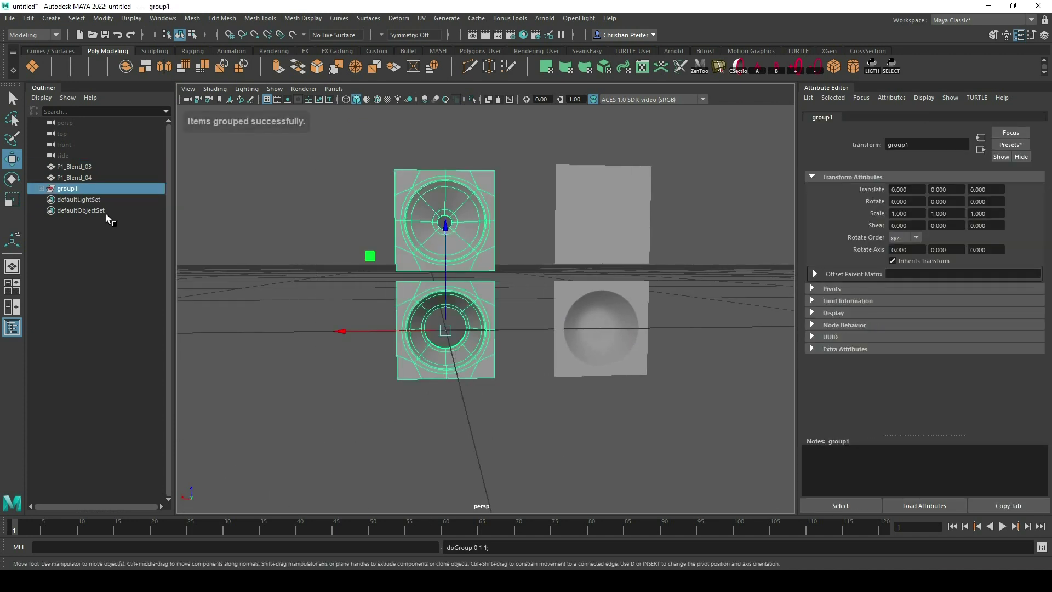
pyautogui.doubleClick(69, 188)
pyautogui.write('P1')
pyautogui.press('Return')
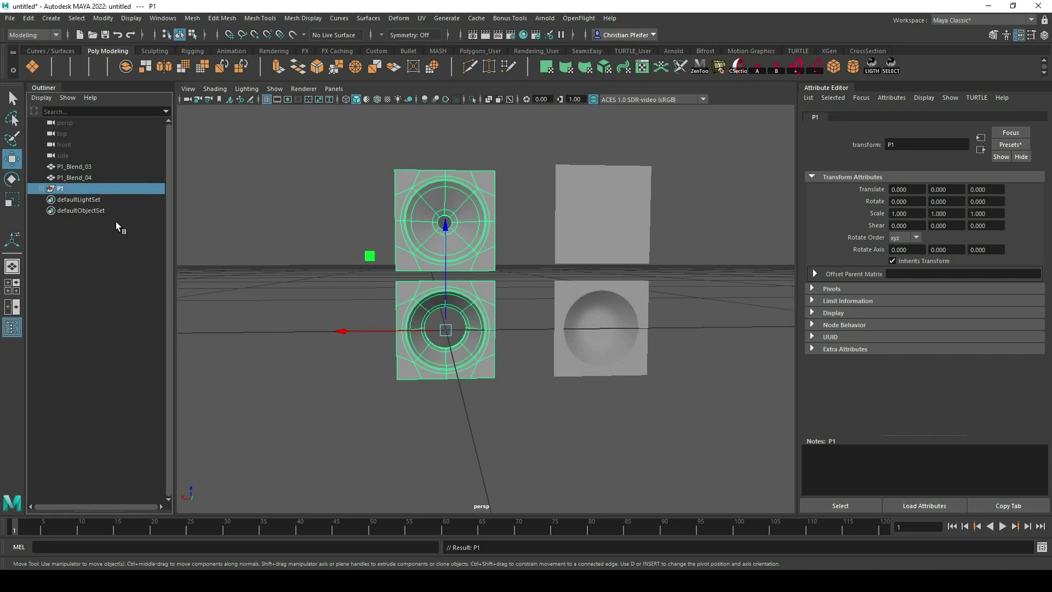
# Rename the lower bowl panel as P2_Blend_01 and the flat panel above it as P2_Blend_02
pyautogui.doubleClick(68, 167)
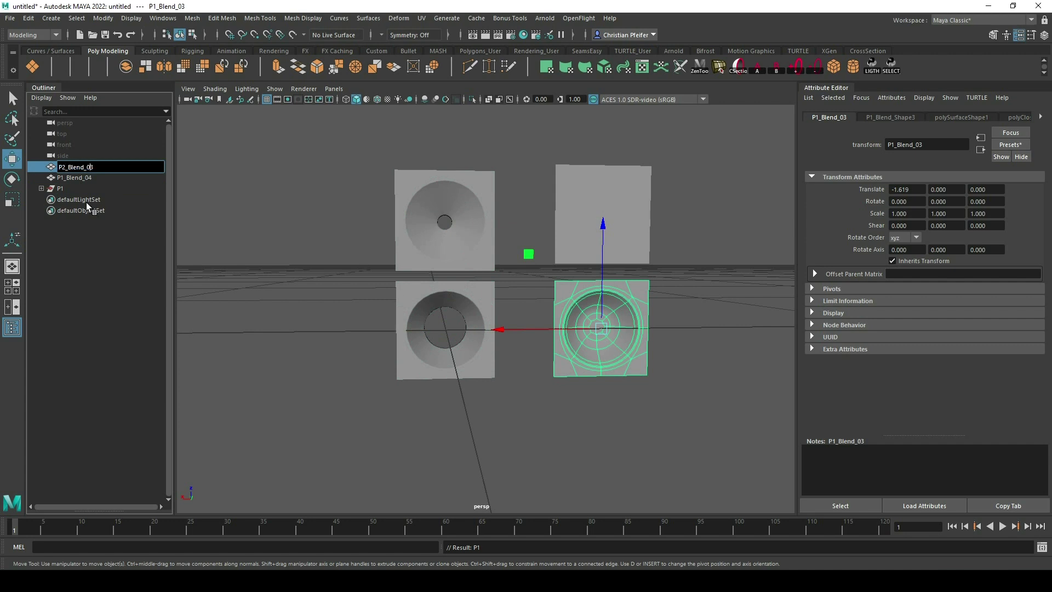
pyautogui.write('P2_Blend_01')
pyautogui.press('Return')
pyautogui.doubleClick(65, 178)
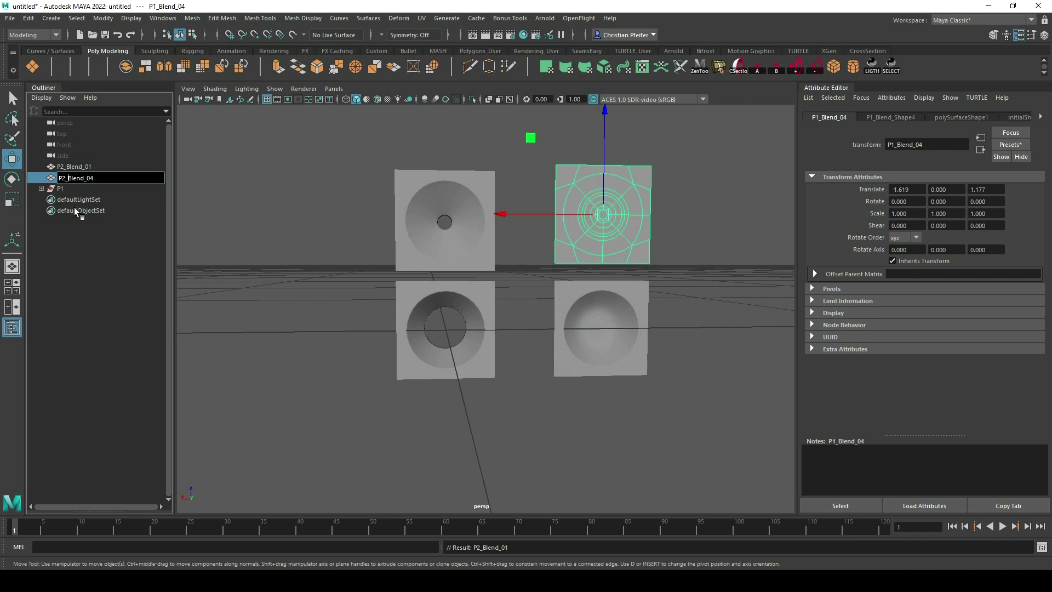
pyautogui.write('P2_Blend_02')
pyautogui.press('Return')
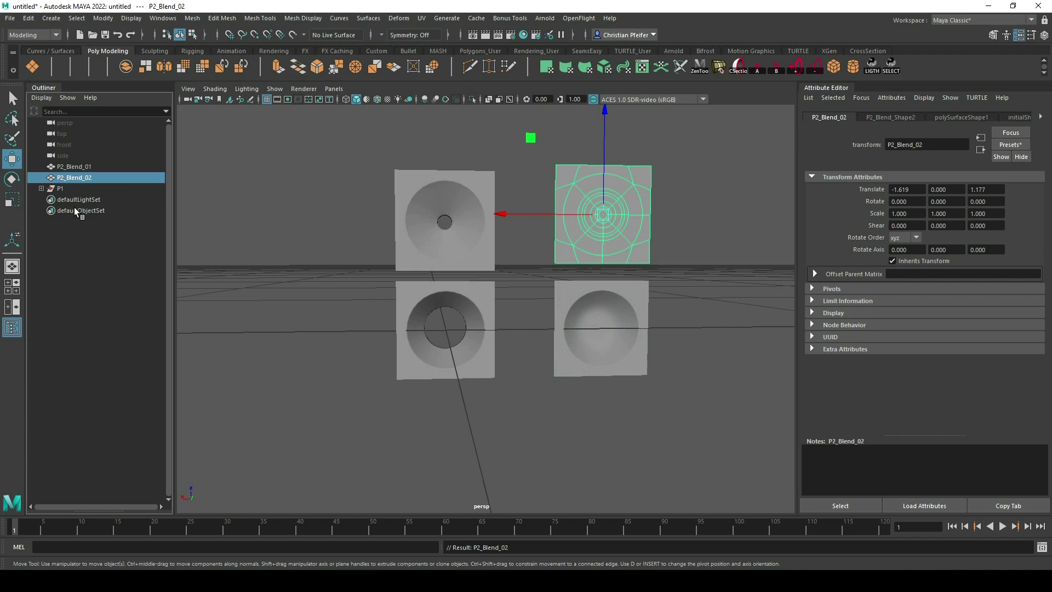
# Group P2_Blend_01 and P2_Blend_02, name the group P2, and hide it
pyautogui.keyDown('ctrl'); pyautogui.click(90, 166); pyautogui.keyUp('ctrl')
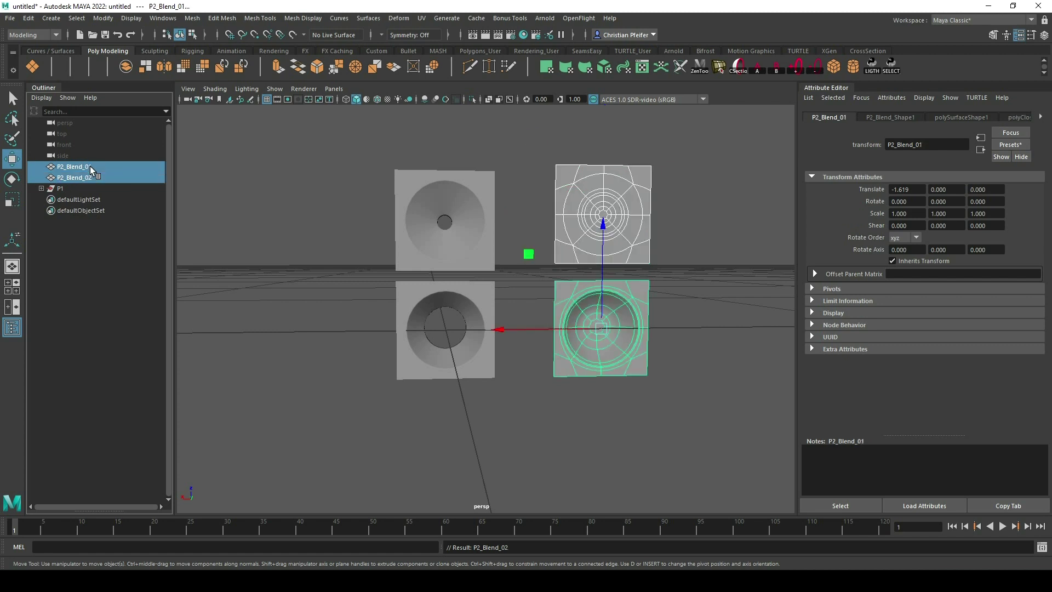
pyautogui.hotkey('ctrl', 'g')
pyautogui.doubleClick(78, 177)
pyautogui.write('P2')
pyautogui.press('Return')
pyautogui.hotkey('ctrl', 'h')
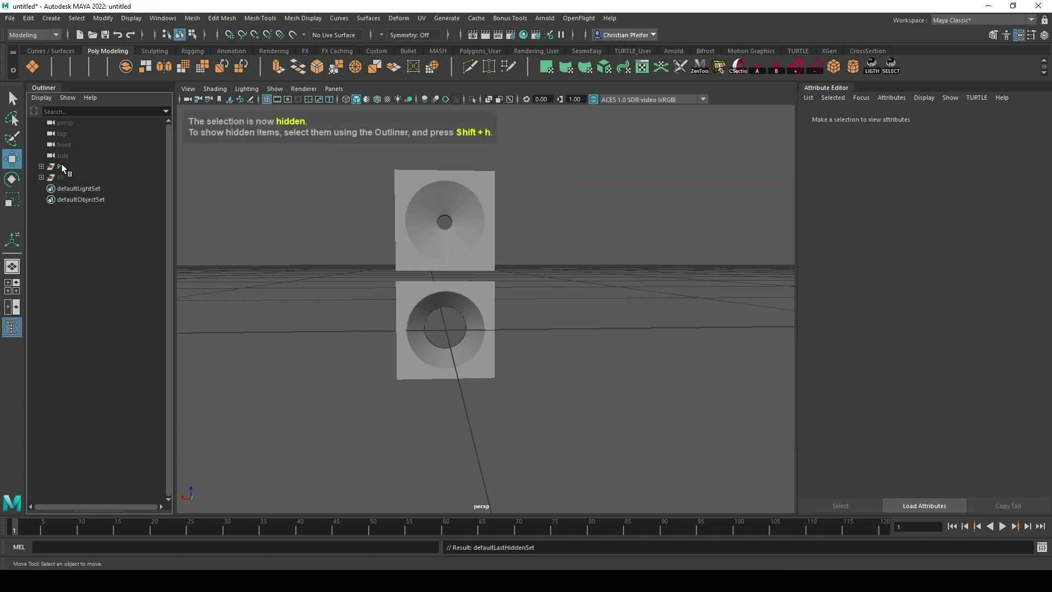
pyautogui.keyDown('alt'); pyautogui.moveTo(497, 316); pyautogui.dragTo(485, 310); pyautogui.keyUp('alt')
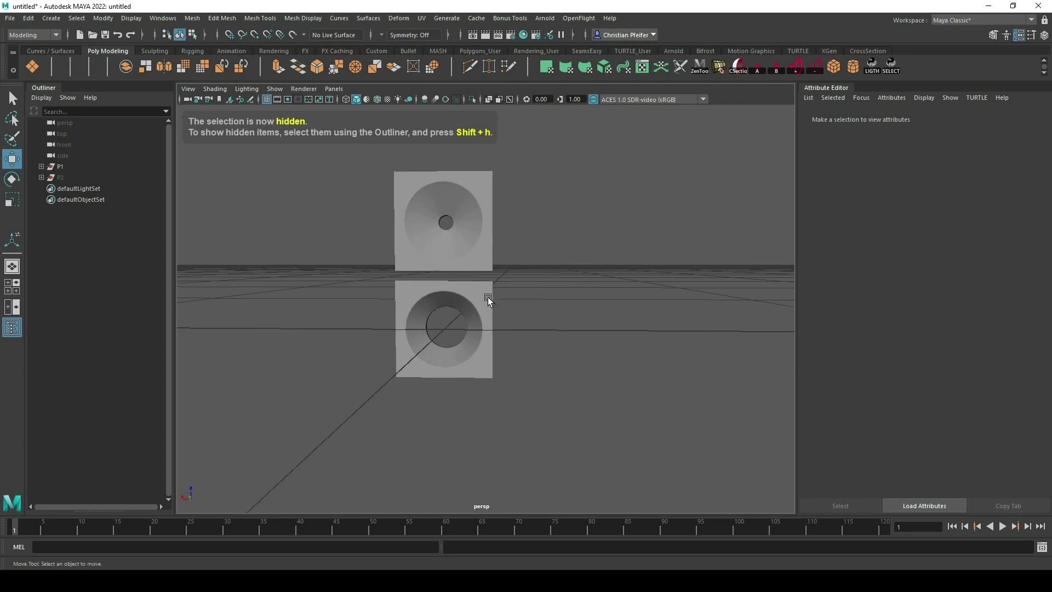
# Add a MASH Blend Deformer to P1_Blend_01 and open the deformer's attributes
pyautogui.click(486, 296)
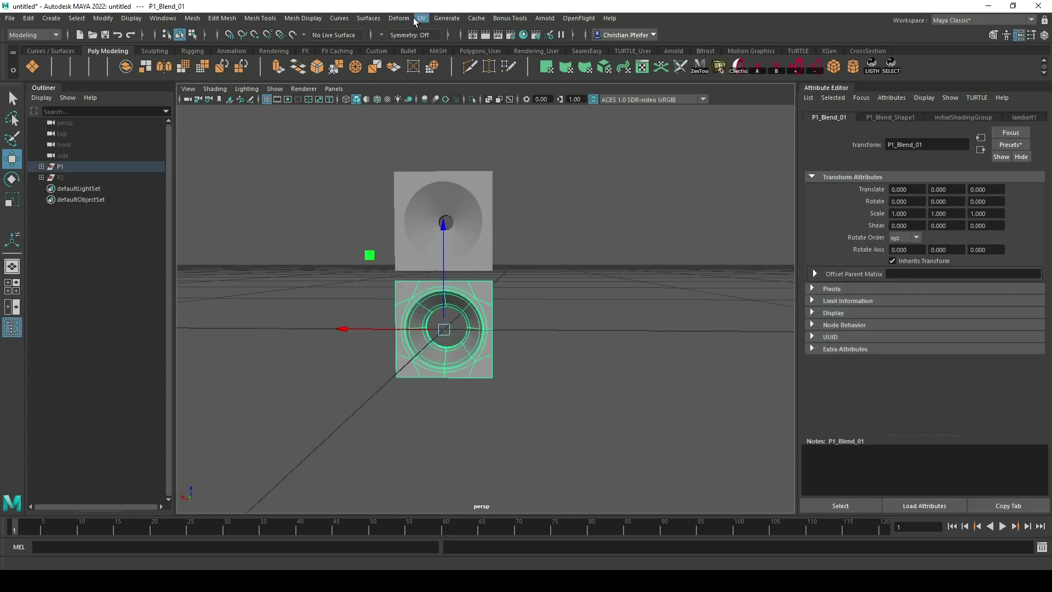
pyautogui.click(439, 50)
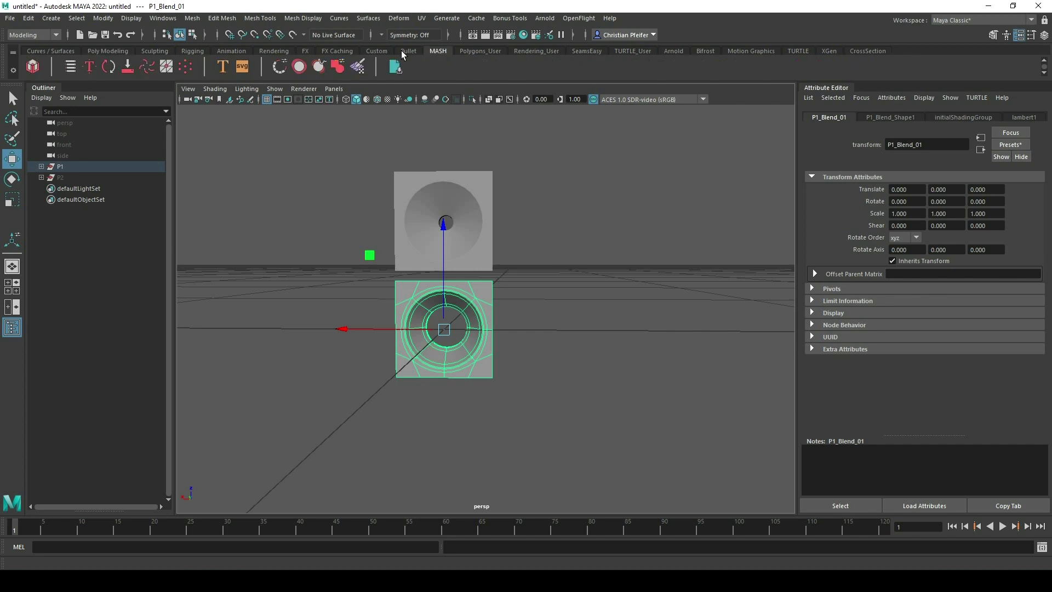
pyautogui.click(341, 71)
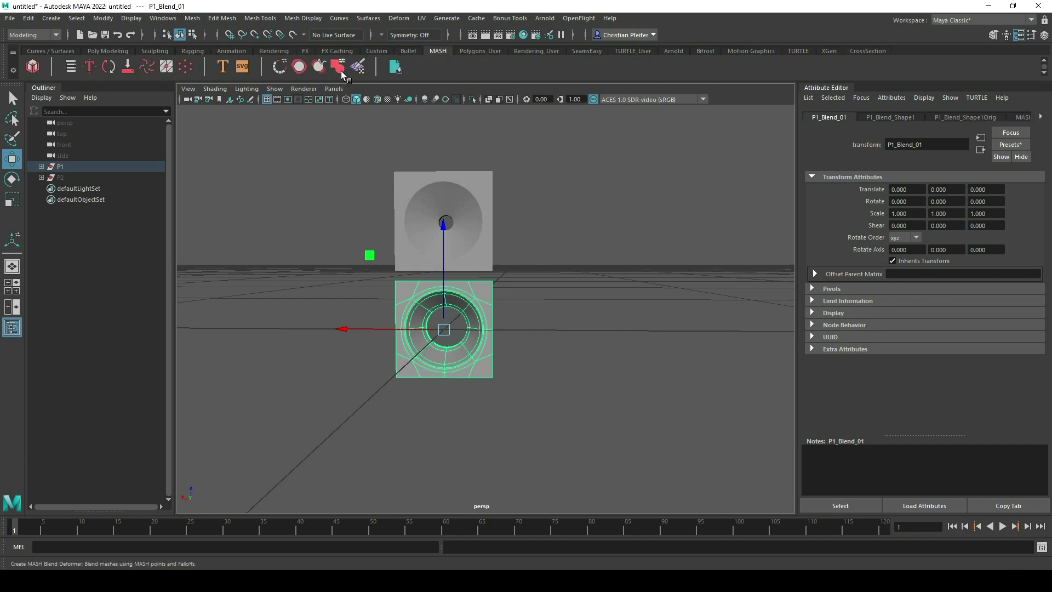
pyautogui.click(1040, 118)
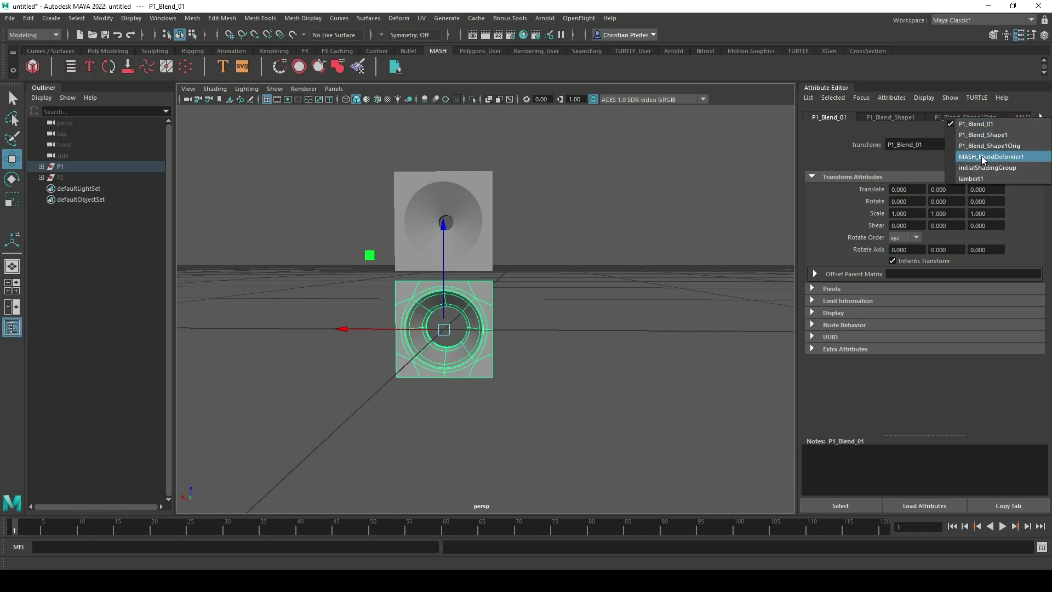
pyautogui.click(1005, 158)
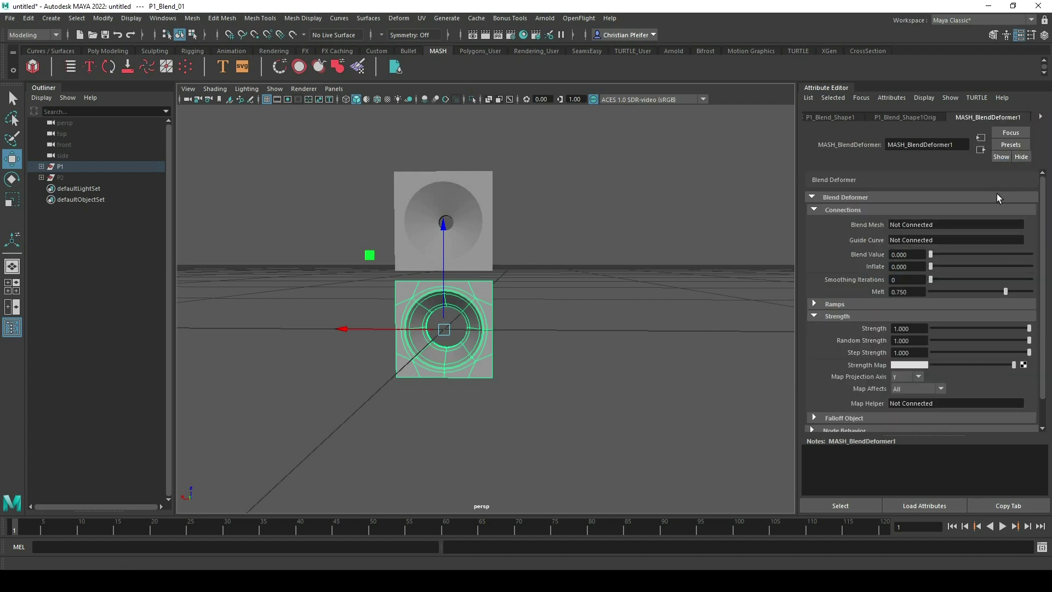
# Connect P1_Blend_02 as the deformer's Blend Mesh and try out the Blend Value
pyautogui.click(41, 166)
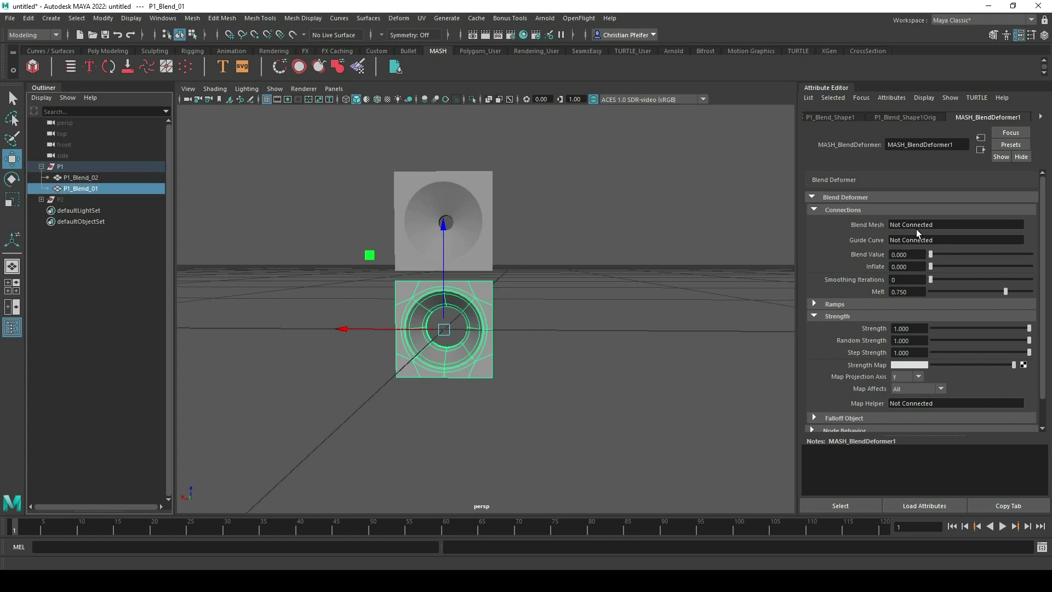
pyautogui.moveTo(82, 180); pyautogui.dragTo(464, 179, button='middle')
pyautogui.moveTo(936, 222); pyautogui.dragTo(936, 223, button='middle')
pyautogui.moveTo(930, 254); pyautogui.dragTo(548, 284)
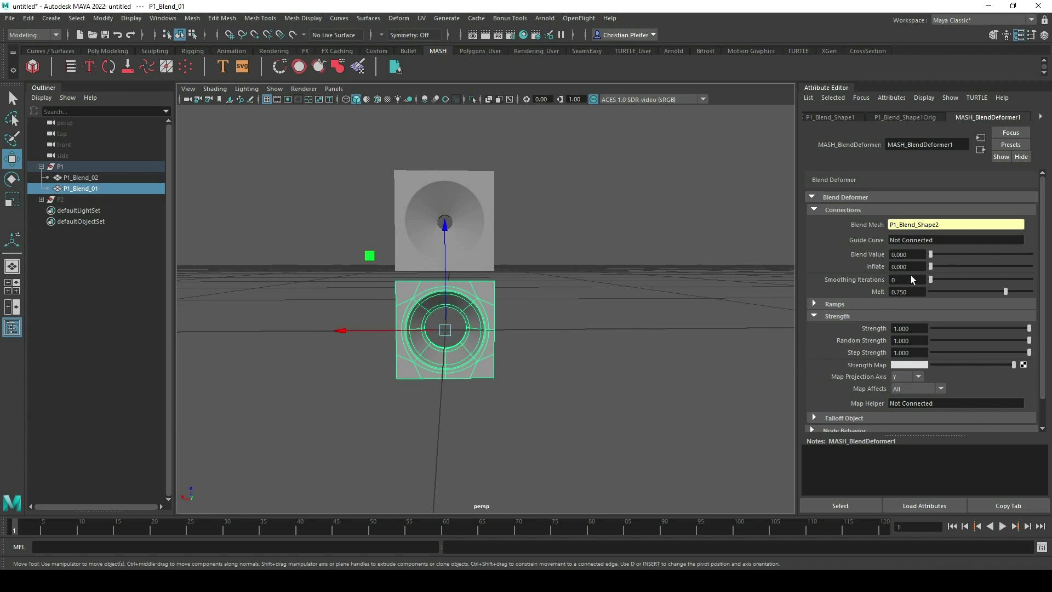
# Key the Blend Value of P1_Blend_01's deformer at 0 on frame 1 and at 1 on frame 50
pyautogui.rightClick(910, 256)
pyautogui.click(933, 271)
pyautogui.moveTo(419, 527); pyautogui.dragTo(373, 536)
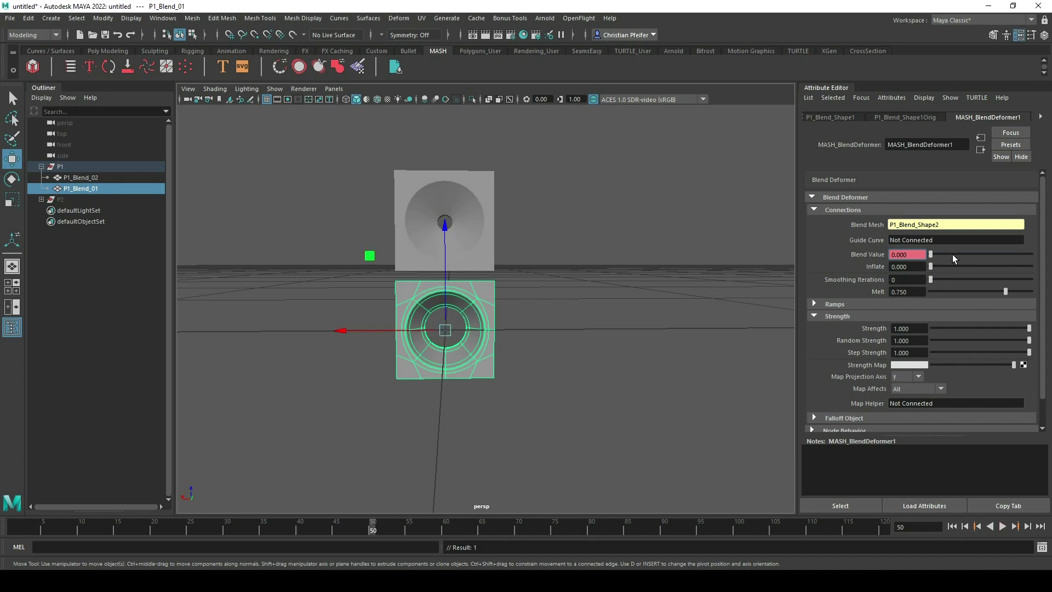
pyautogui.moveTo(939, 255); pyautogui.dragTo(1047, 262)
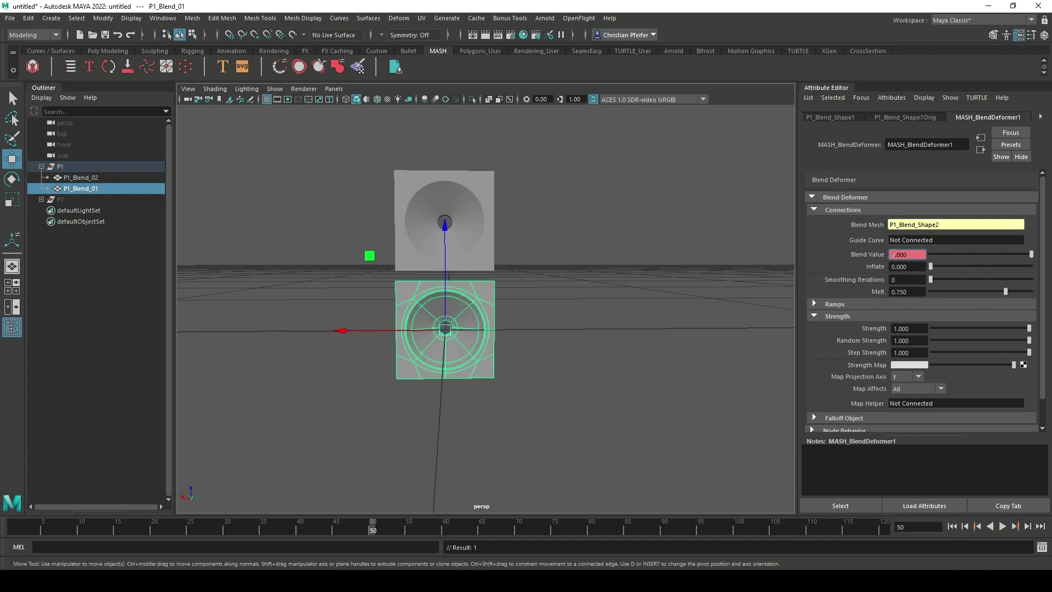
pyautogui.rightClick(906, 254)
pyautogui.click(915, 268)
# Hide the P1 group, then unhide the P2 group and expand it in the Outliner
pyautogui.click(104, 168)
pyautogui.click(42, 167)
pyautogui.hotkey('ctrl', 'h')
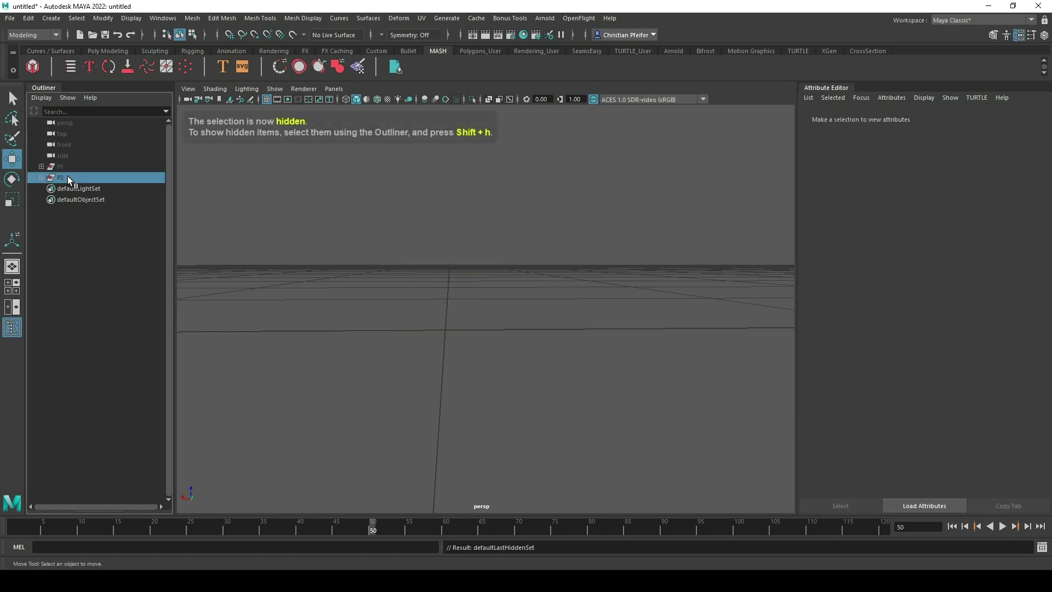
pyautogui.click(52, 178)
pyautogui.click(41, 177)
# Set Translate X to 0 for both P2_Blend_01 and P2_Blend_02
pyautogui.moveTo(695, 395); pyautogui.dragTo(579, 322)
pyautogui.moveTo(920, 188); pyautogui.dragTo(840, 173)
pyautogui.write('0')
pyautogui.press('Return')
pyautogui.click(662, 190)
pyautogui.click(639, 202)
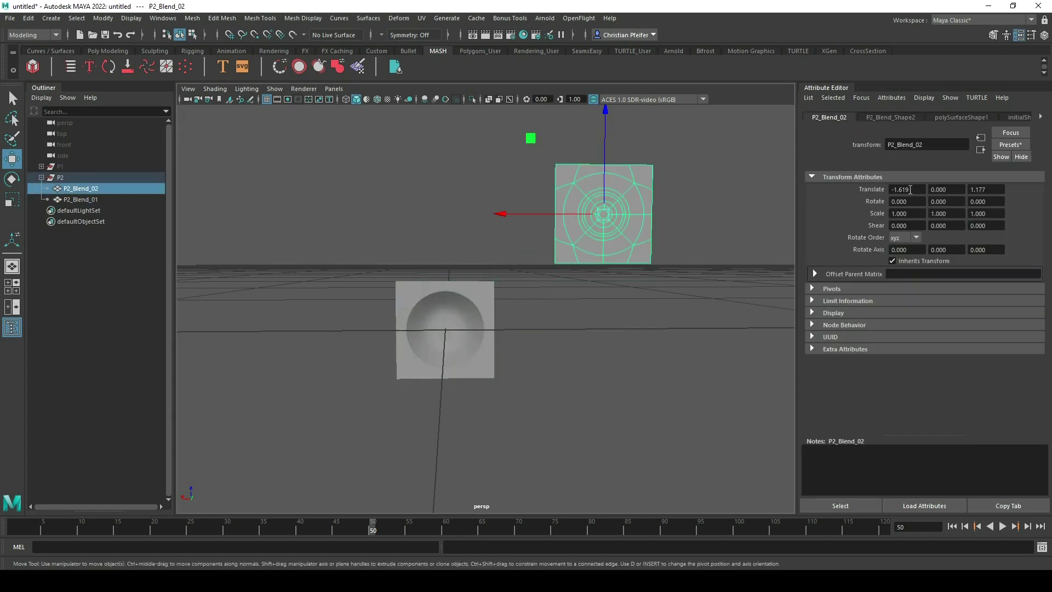
pyautogui.write('0')
pyautogui.press('Return')
# Add a MASH Blend Deformer to P2_Blend_01 and open the deformer's attributes
pyautogui.click(593, 300)
pyautogui.click(441, 314)
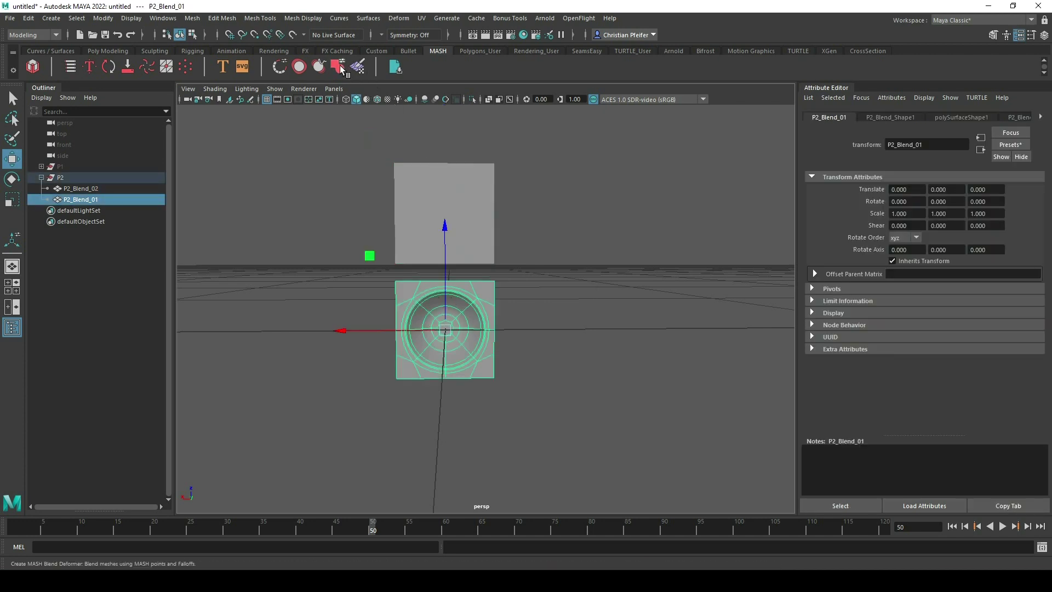
pyautogui.click(1041, 117)
pyautogui.click(1013, 166)
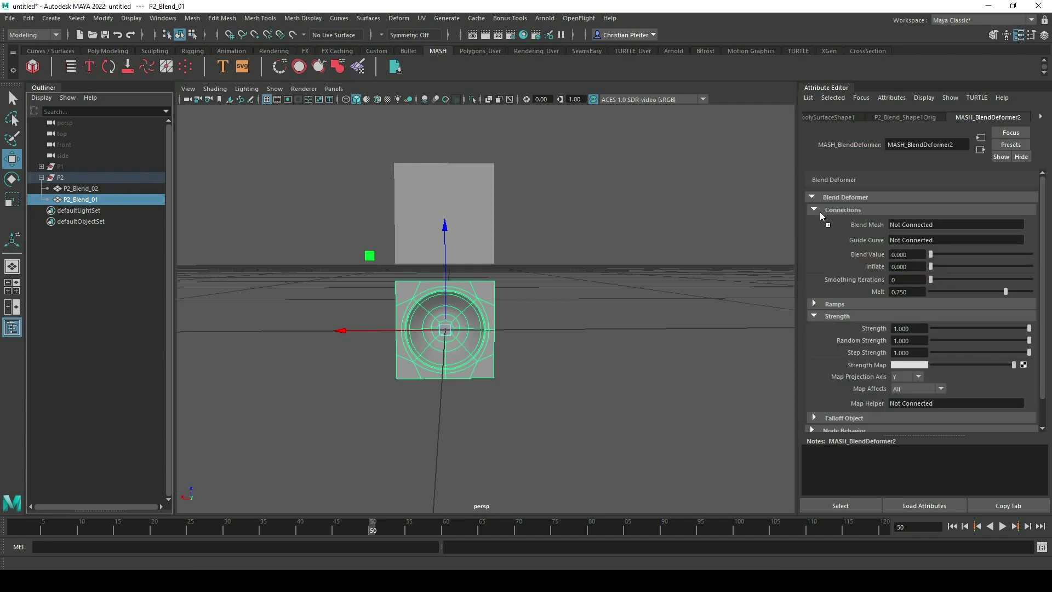
# Connect P2_Blend_02 as the deformer's Blend Mesh and try out the Blend Value
pyautogui.moveTo(921, 226); pyautogui.dragTo(922, 225, button='middle')
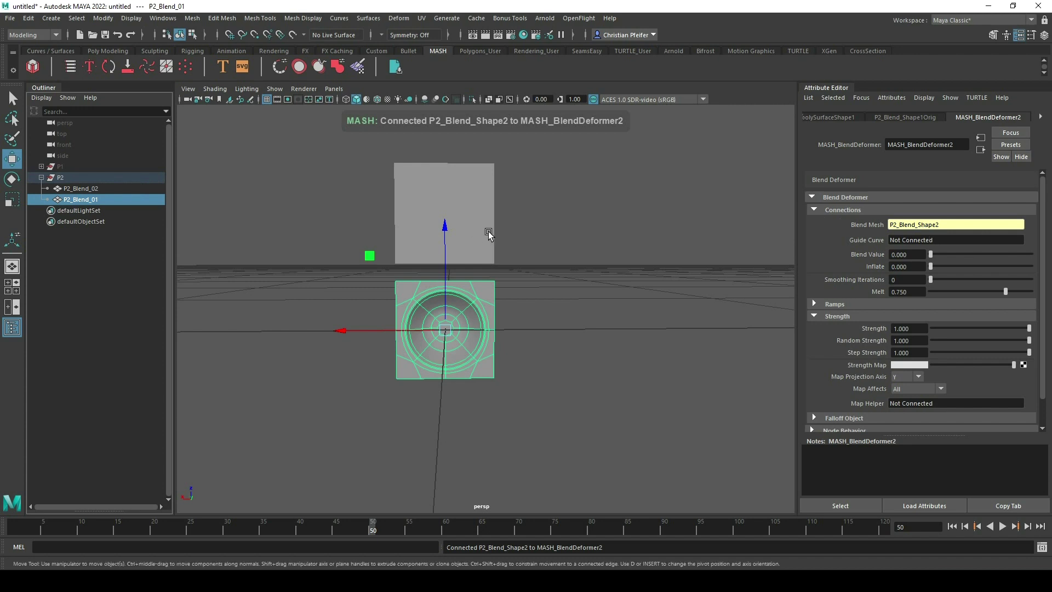
pyautogui.keyDown('alt'); pyautogui.moveTo(469, 225); pyautogui.dragTo(488, 228); pyautogui.keyUp('alt')
pyautogui.moveTo(930, 254); pyautogui.dragTo(886, 265)
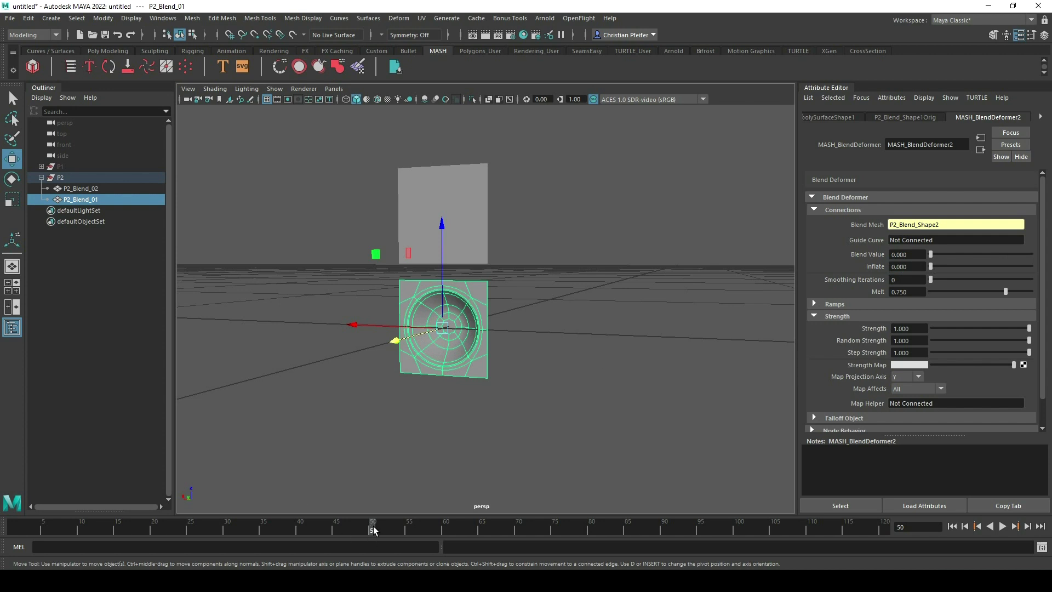
# Key the Blend Value of P2_Blend_01's deformer at 0 on frame 50 and at 1 on frame 100, and scrub the animation
pyautogui.rightClick(914, 255)
pyautogui.click(931, 272)
pyautogui.hotkey('alt', 'v')
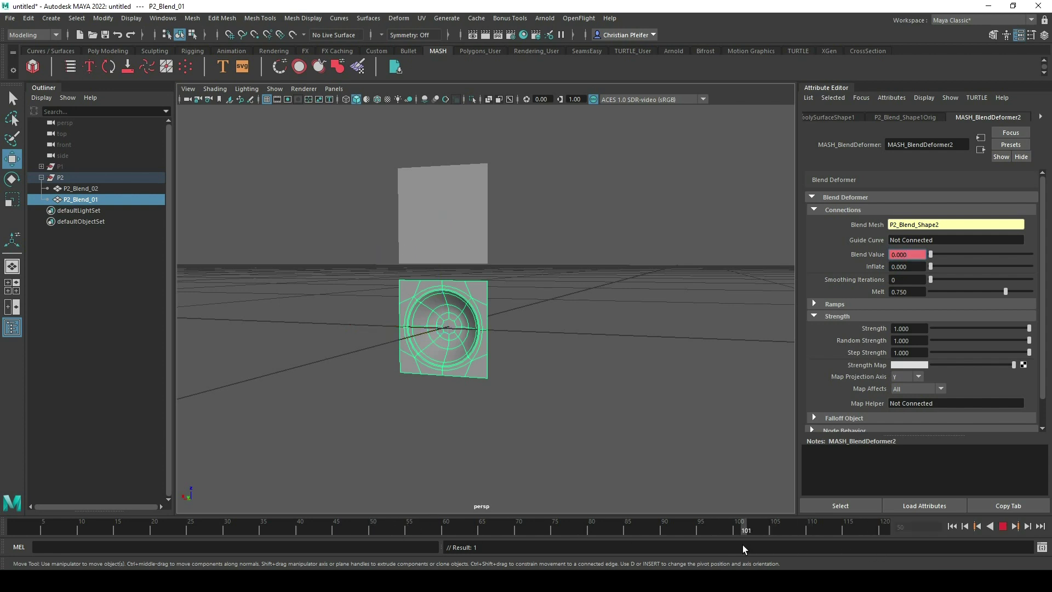
pyautogui.hotkey('alt', 'v')
pyautogui.moveTo(937, 254); pyautogui.dragTo(1049, 269)
pyautogui.rightClick(904, 254)
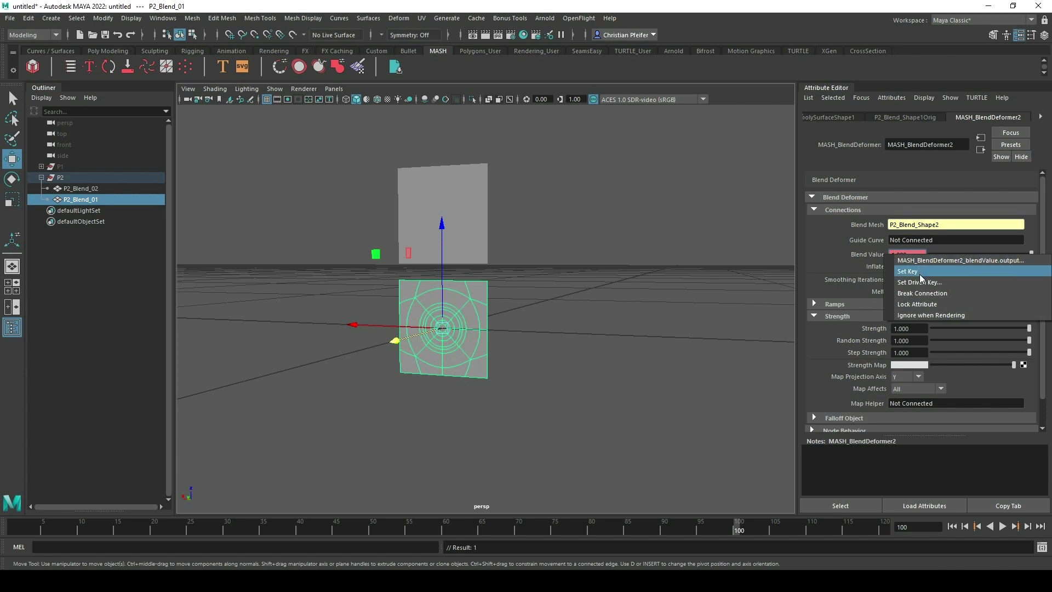
pyautogui.click(912, 272)
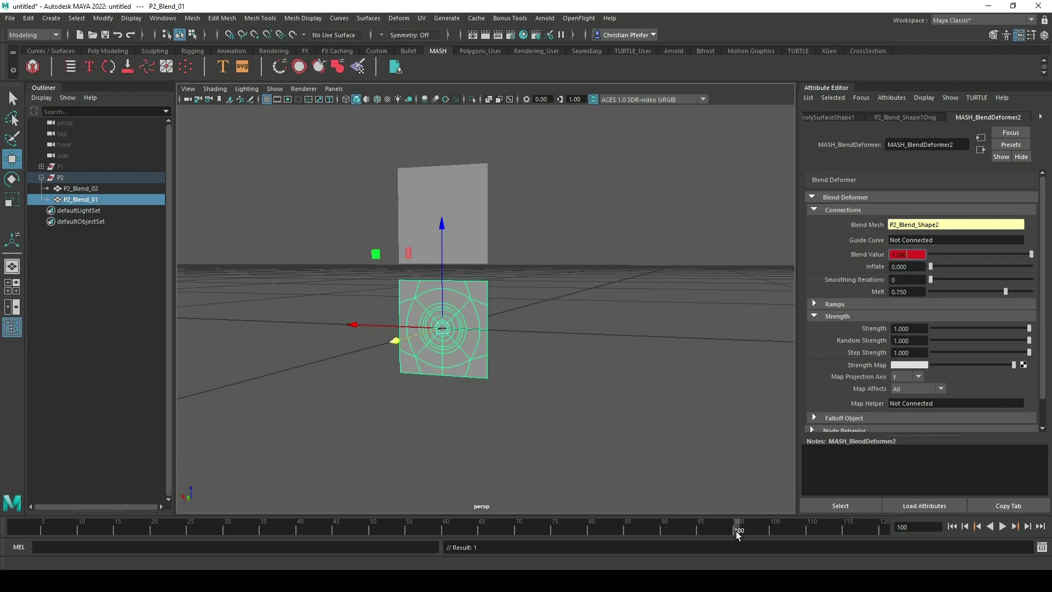
pyautogui.moveTo(738, 532)
pyautogui.mouseDown()
pyautogui.moveTo(390, 541)
pyautogui.moveTo(374, 528)
pyautogui.moveTo(732, 535)
pyautogui.mouseUp()
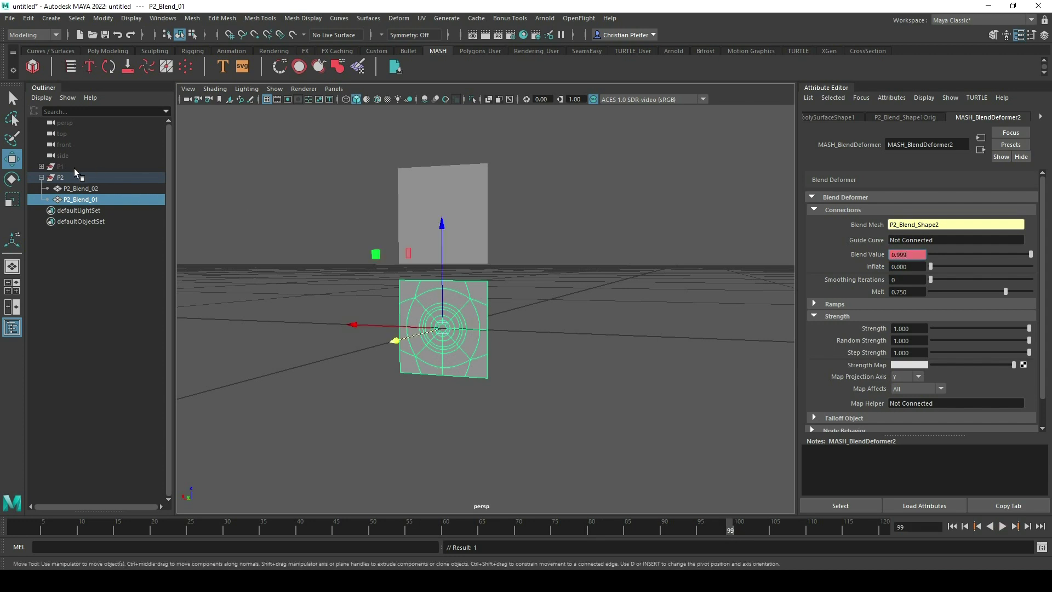
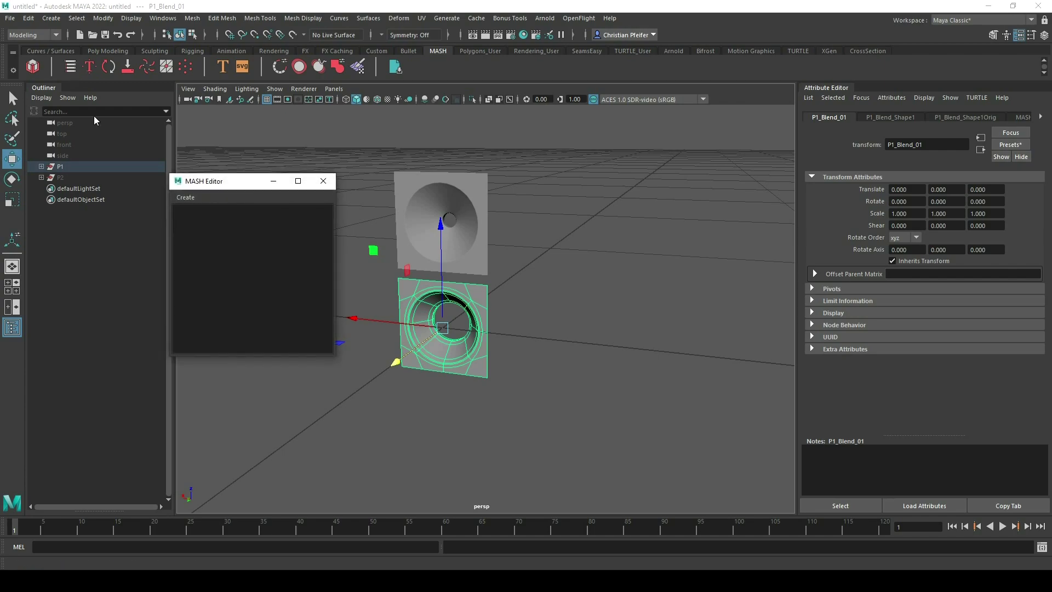
# Create a MASH network from P1_Blend_01 and hide the P1 group
pyautogui.click(41, 166)
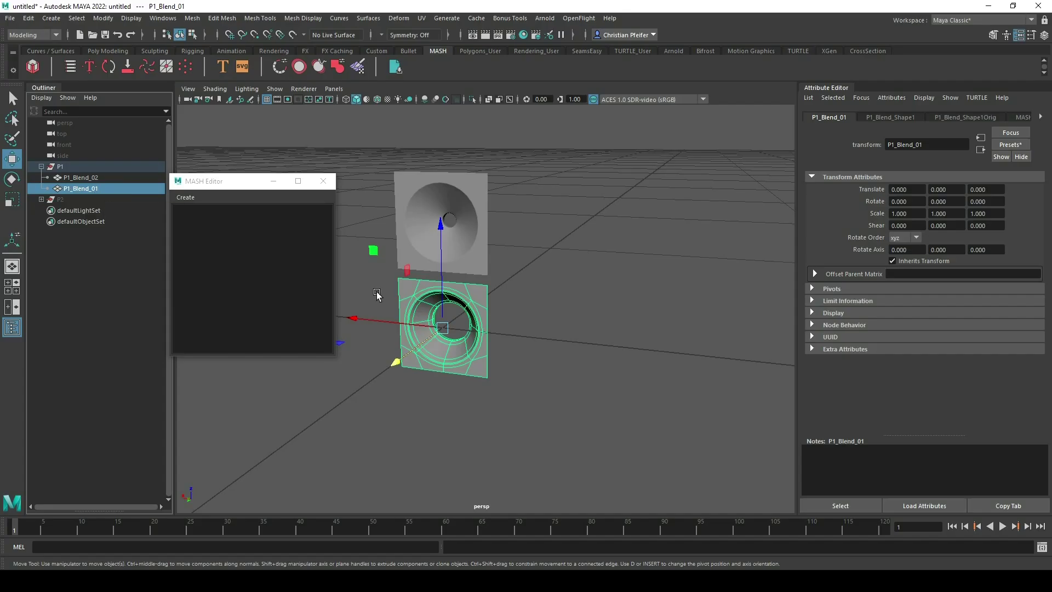
pyautogui.click(185, 198)
pyautogui.click(205, 210)
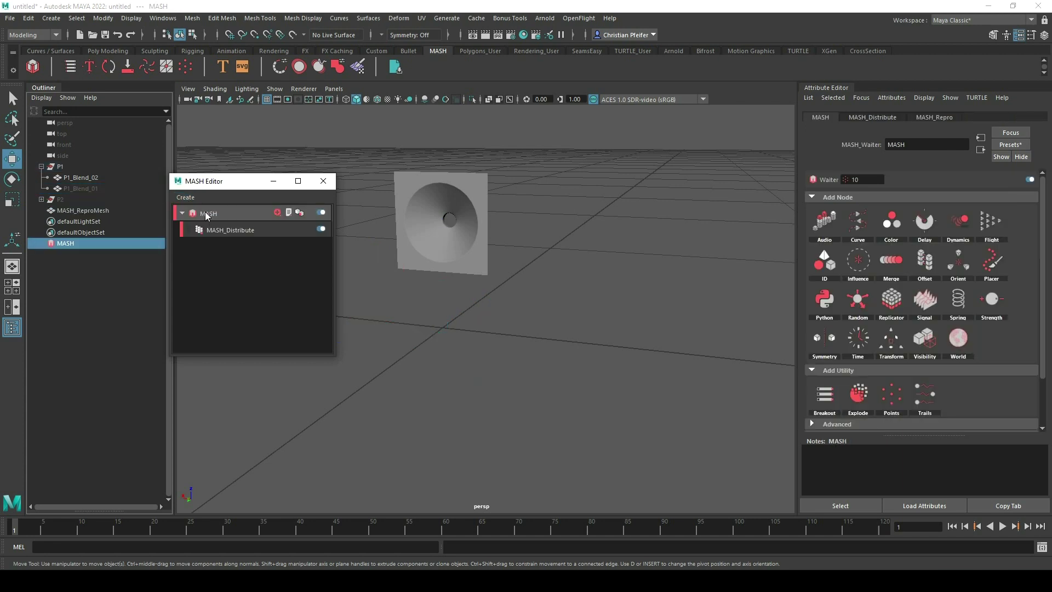
pyautogui.click(68, 169)
pyautogui.hotkey('ctrl', 'h')
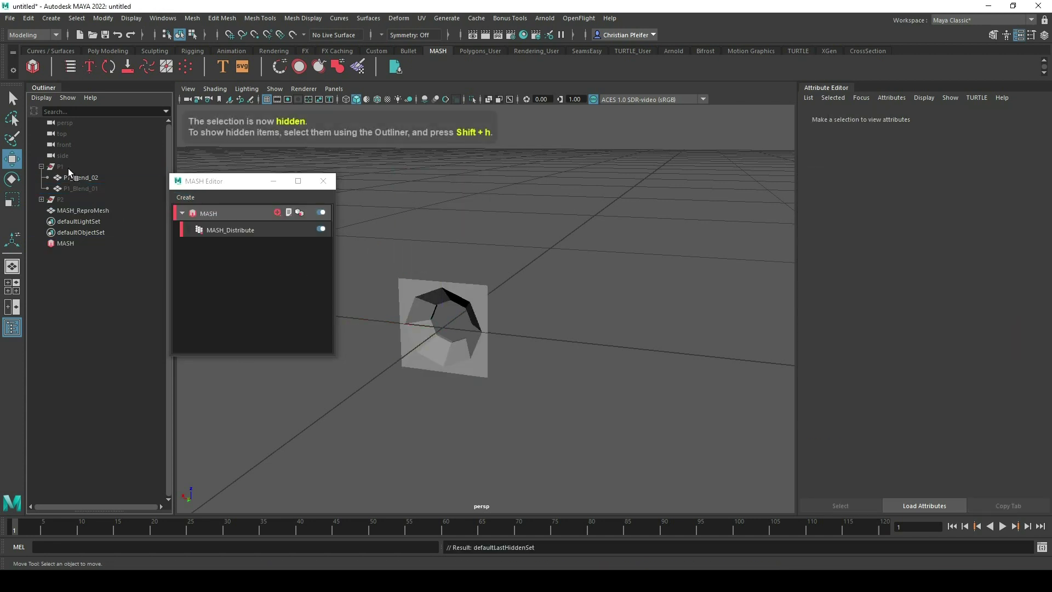
# Set the Number of Points in the MASH_Distribute node to 1
pyautogui.click(230, 230)
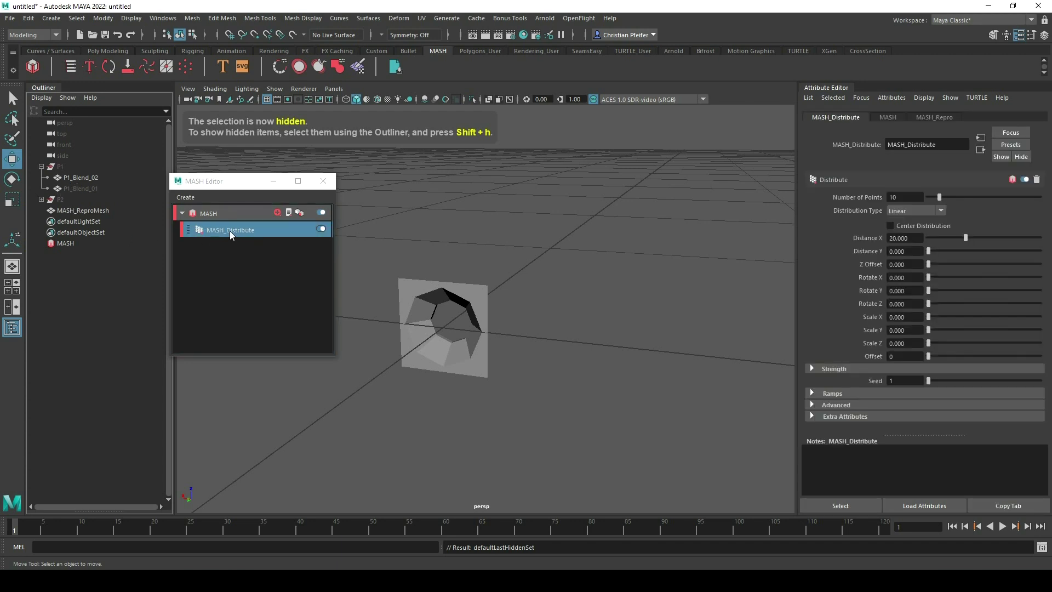
pyautogui.scroll(-10, 570, 298)
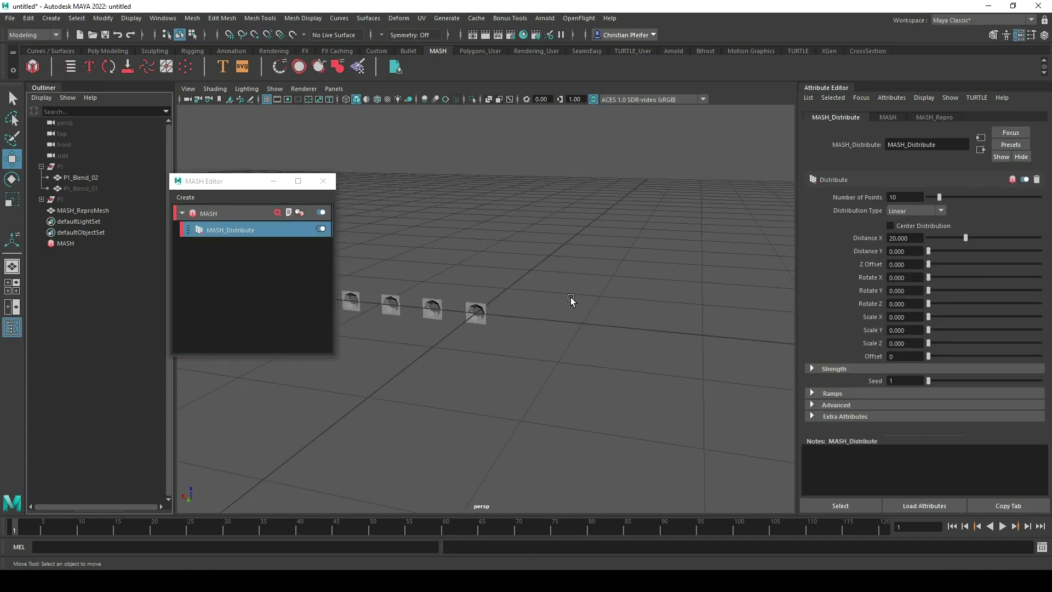
pyautogui.keyDown('alt'); pyautogui.moveTo(500, 276); pyautogui.dragTo(685, 306, button='middle'); pyautogui.keyUp('alt')
pyautogui.moveTo(685, 307)
pyautogui.keyDown('alt'); pyautogui.mouseDown()
pyautogui.moveTo(722, 301)
pyautogui.moveTo(687, 303)
pyautogui.mouseUp(); pyautogui.keyUp('alt')
pyautogui.keyDown('alt'); pyautogui.moveTo(686, 304); pyautogui.dragTo(589, 293, button='middle'); pyautogui.keyUp('alt')
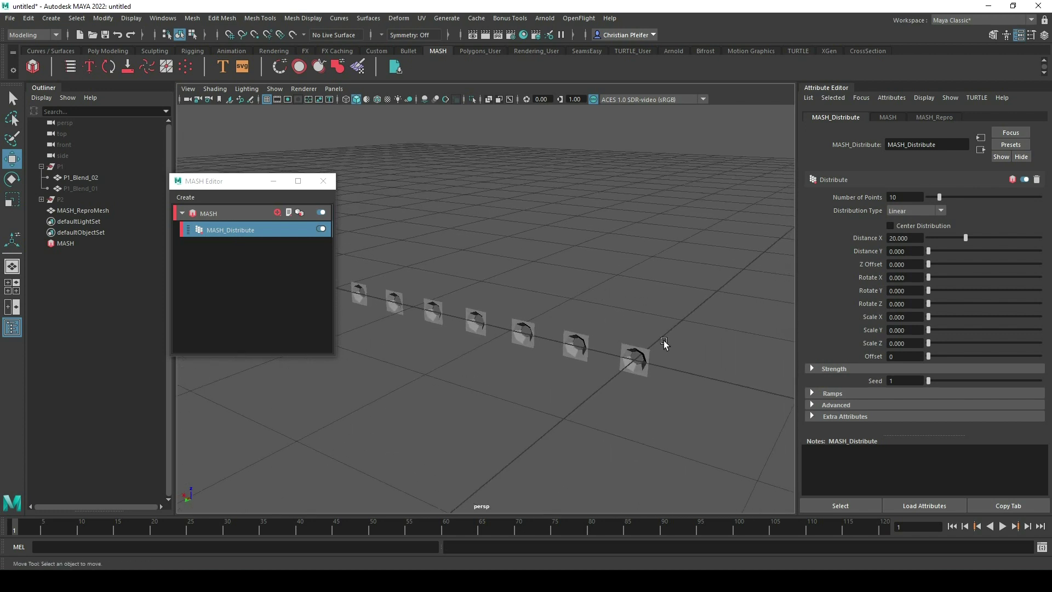
pyautogui.doubleClick(905, 197)
pyautogui.write('1')
pyautogui.press('Return')
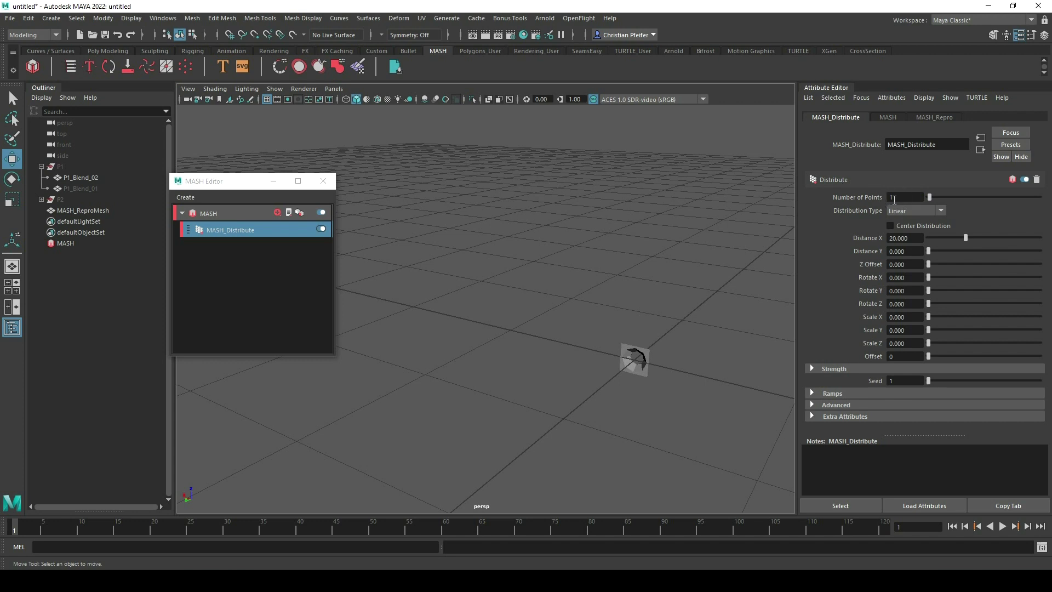
# Add a Replicator node to the MASH network with 12 replicants and Offset Position Z of 1
pyautogui.click(278, 212)
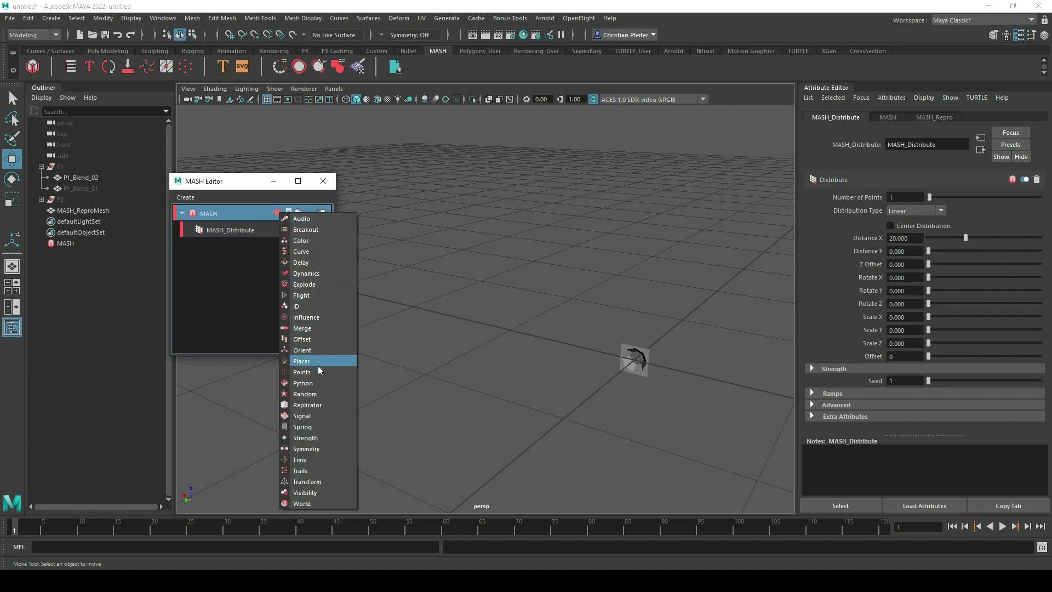
pyautogui.click(316, 405)
pyautogui.click(265, 230)
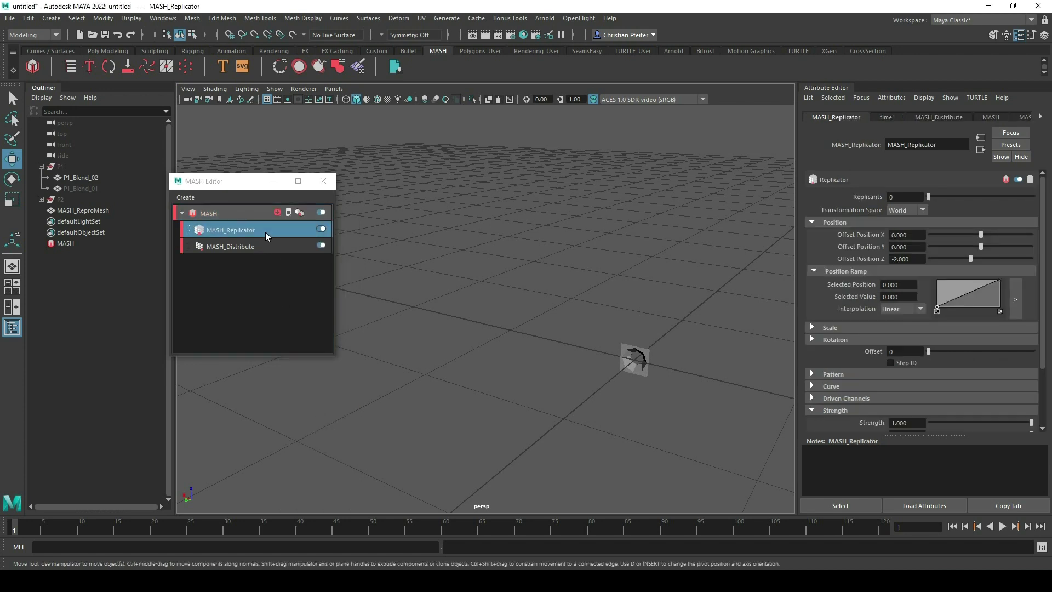
pyautogui.moveTo(932, 198); pyautogui.dragTo(942, 199)
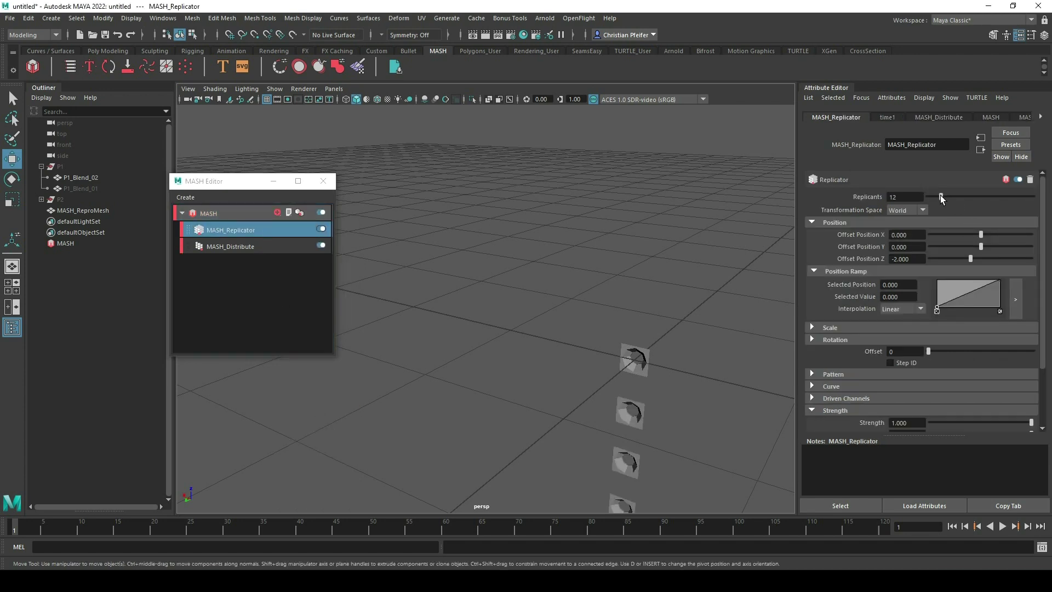
pyautogui.click(908, 259)
pyautogui.write('1')
pyautogui.press('Return')
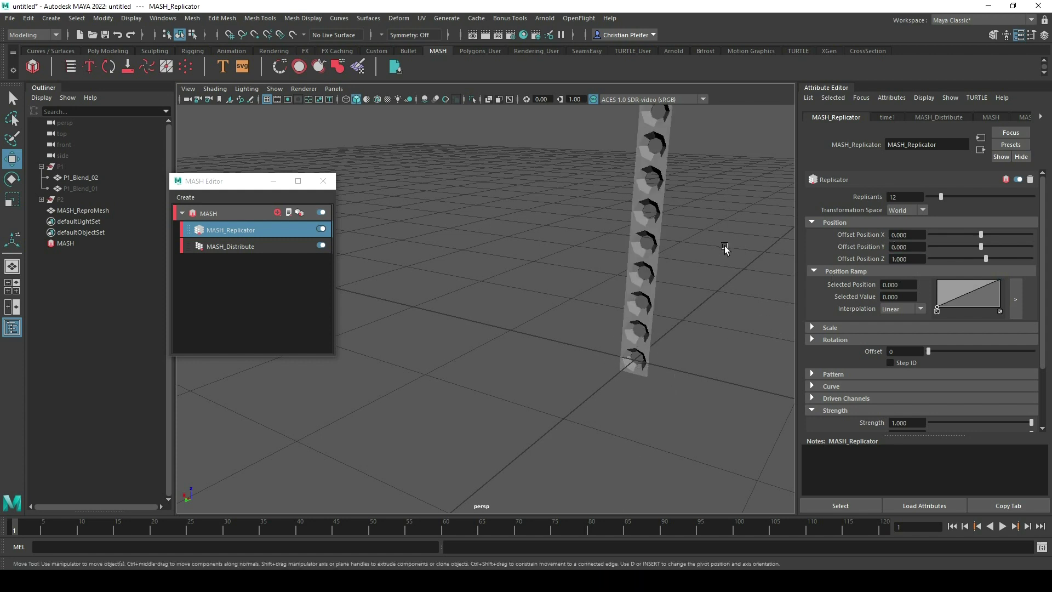
# Set the Replicator's Pattern Offset X to 0.5 to stagger every second panel
pyautogui.click(811, 341)
pyautogui.click(814, 340)
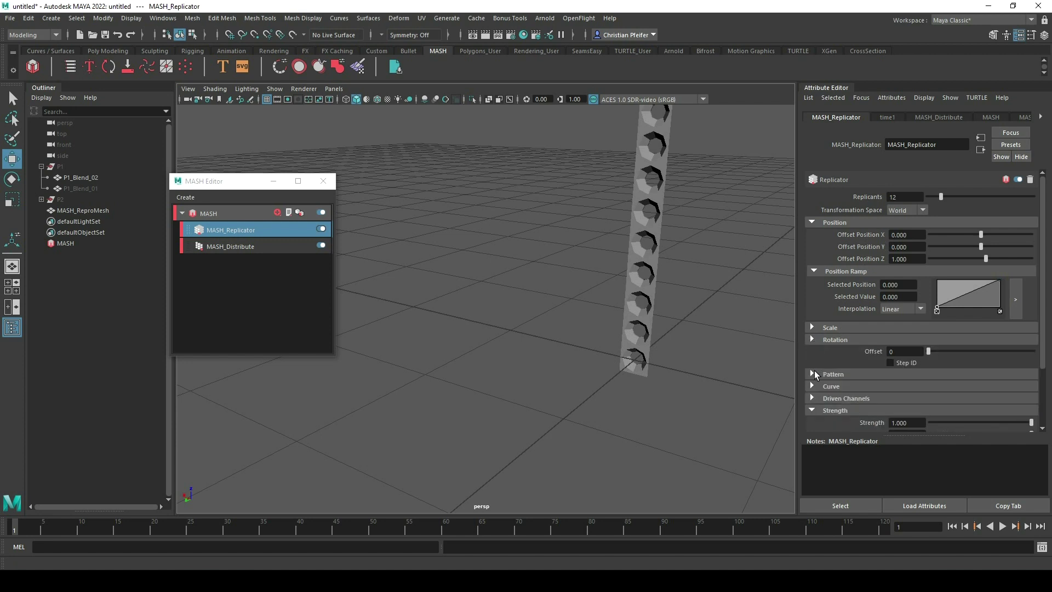
pyautogui.click(813, 373)
pyautogui.scroll(-2, 829, 386)
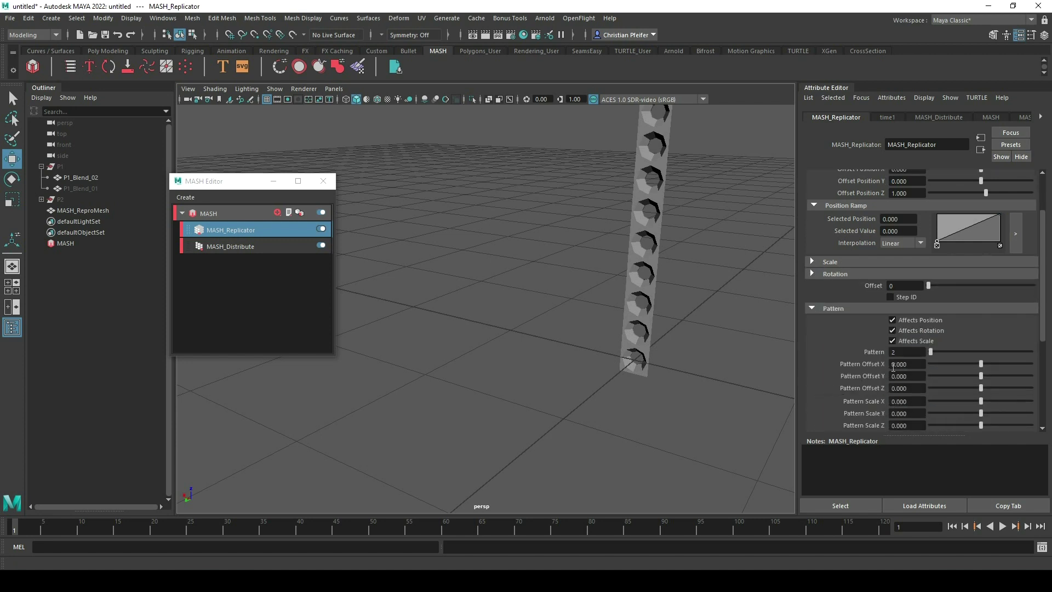
pyautogui.moveTo(981, 366); pyautogui.dragTo(991, 365)
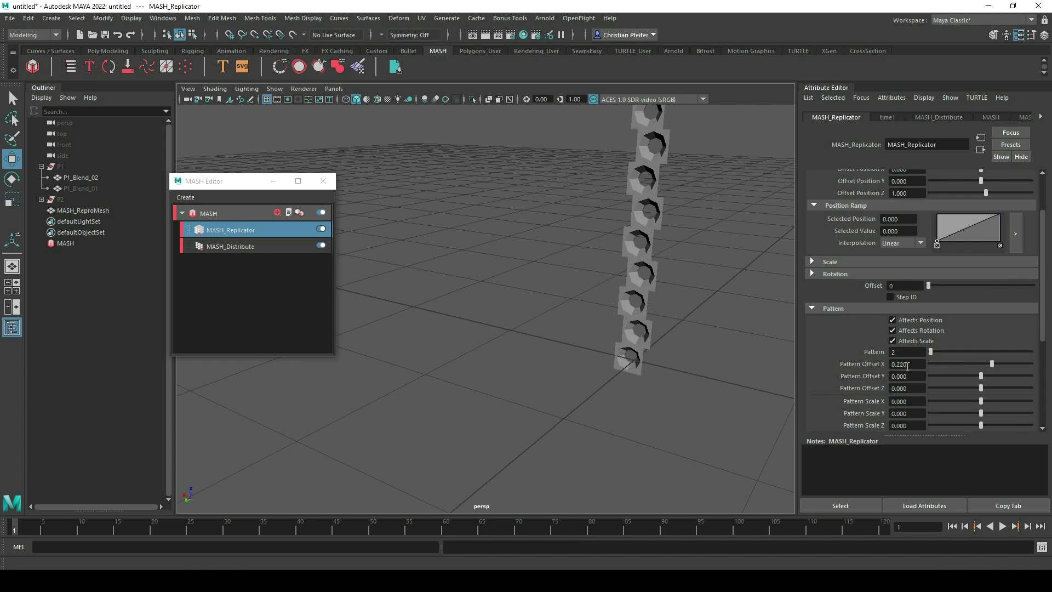
pyautogui.moveTo(905, 368); pyautogui.dragTo(899, 370)
pyautogui.write('5')
pyautogui.press('Return')
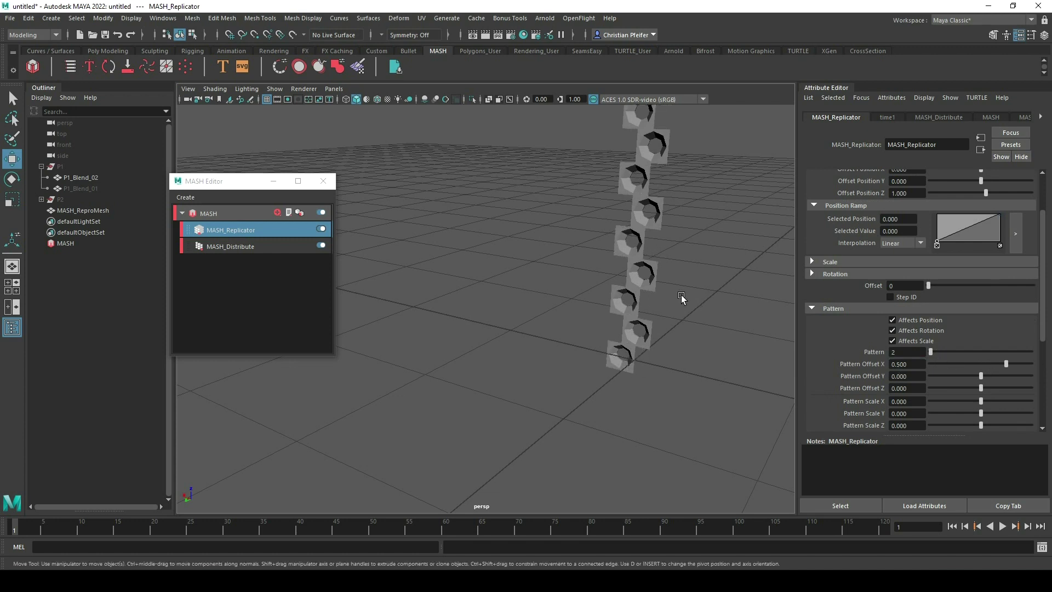
# Reduce the MASH_Replicator's number of replicants to 5
pyautogui.keyDown('alt'); pyautogui.moveTo(668, 244); pyautogui.dragTo(589, 306, button='middle'); pyautogui.keyUp('alt')
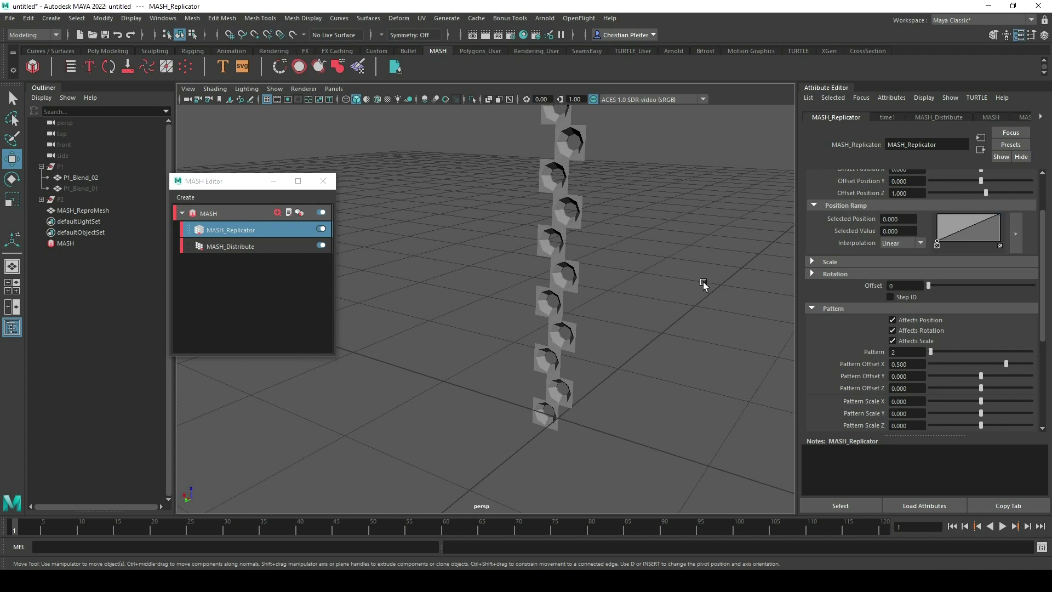
pyautogui.moveTo(1046, 268); pyautogui.dragTo(1045, 207)
pyautogui.doubleClick(912, 197)
pyautogui.write('5')
pyautogui.press('Return')
pyautogui.keyDown('alt'); pyautogui.moveTo(593, 296); pyautogui.dragTo(630, 290); pyautogui.keyUp('alt')
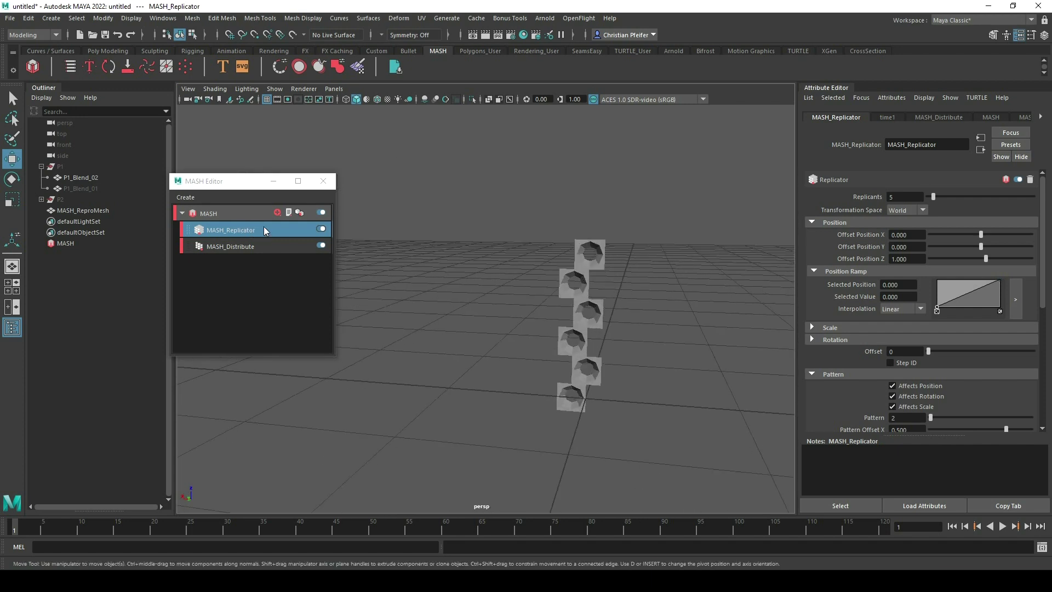
# Add a second Replicator node with Offset Position Z 0, Offset Position X 1 and 11 replicants
pyautogui.click(277, 212)
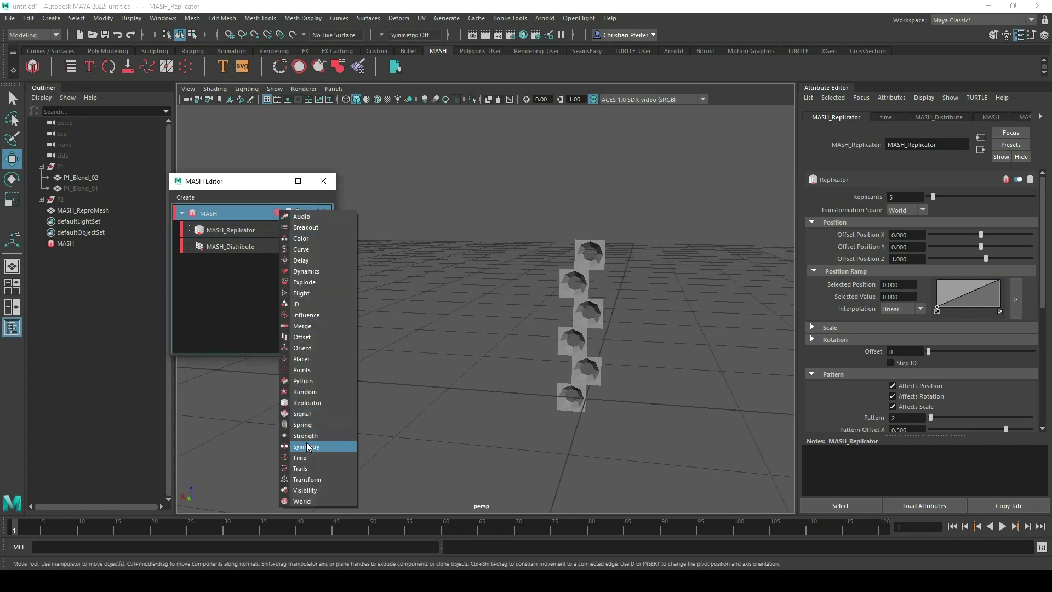
pyautogui.click(319, 405)
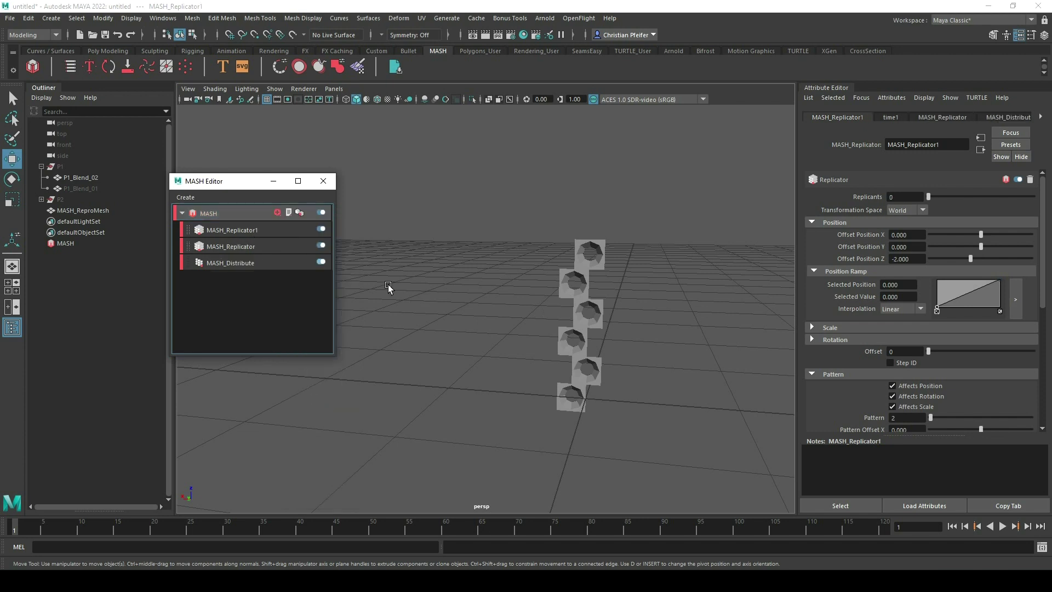
pyautogui.moveTo(919, 259); pyautogui.dragTo(831, 252)
pyautogui.write('0')
pyautogui.press('Return')
pyautogui.moveTo(916, 235); pyautogui.dragTo(863, 230)
pyautogui.write('1')
pyautogui.press('Return')
pyautogui.moveTo(928, 197); pyautogui.dragTo(939, 196)
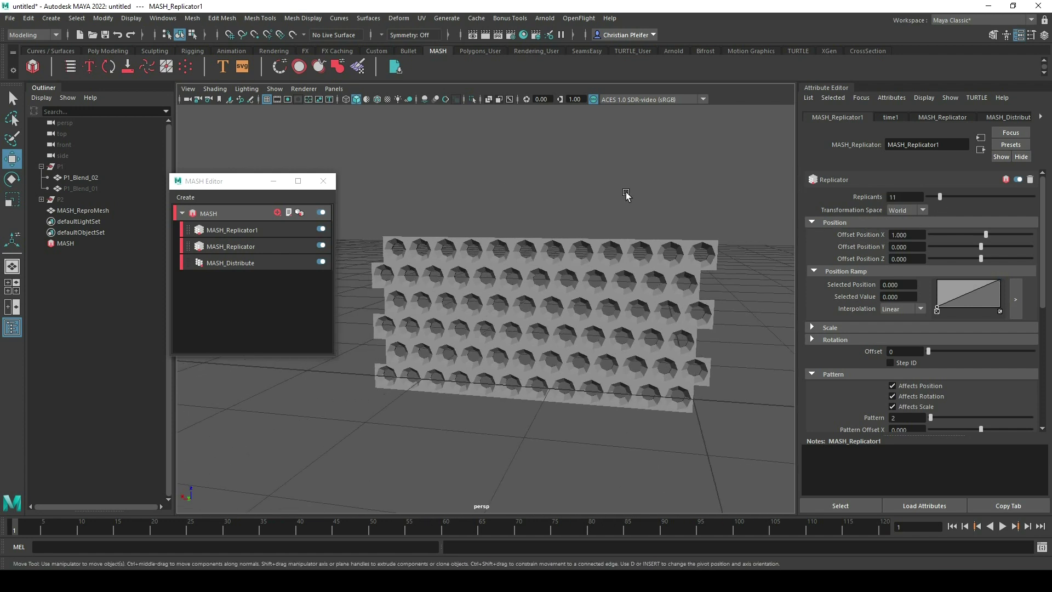
# Display MASH_ReproMesh with smooth mesh preview and clear the selection
pyautogui.click(97, 210)
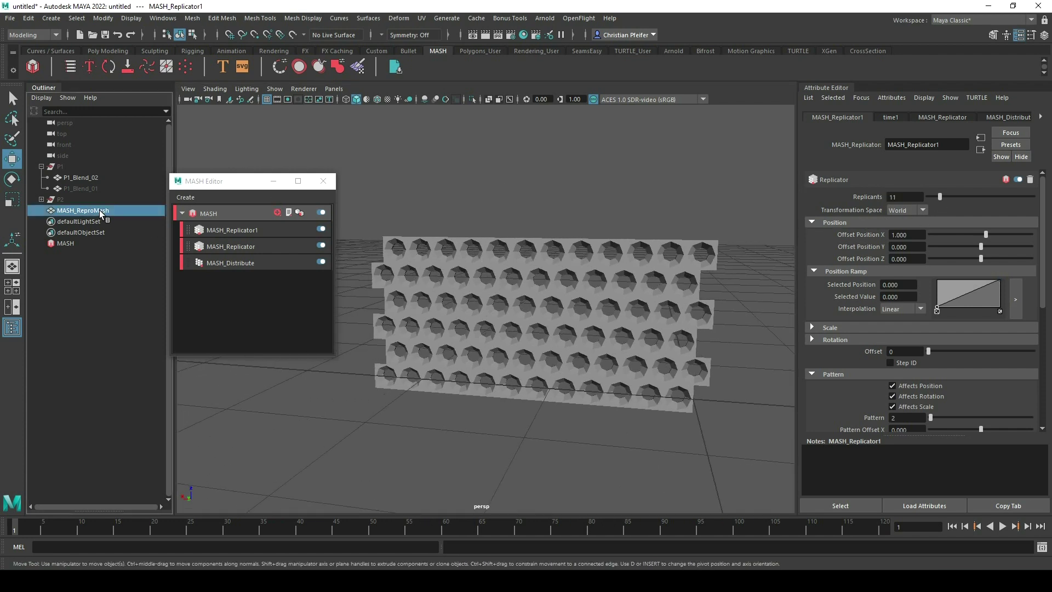
pyautogui.click(572, 212)
pyautogui.keyDown('alt'); pyautogui.moveTo(642, 295); pyautogui.dragTo(671, 257); pyautogui.keyUp('alt')
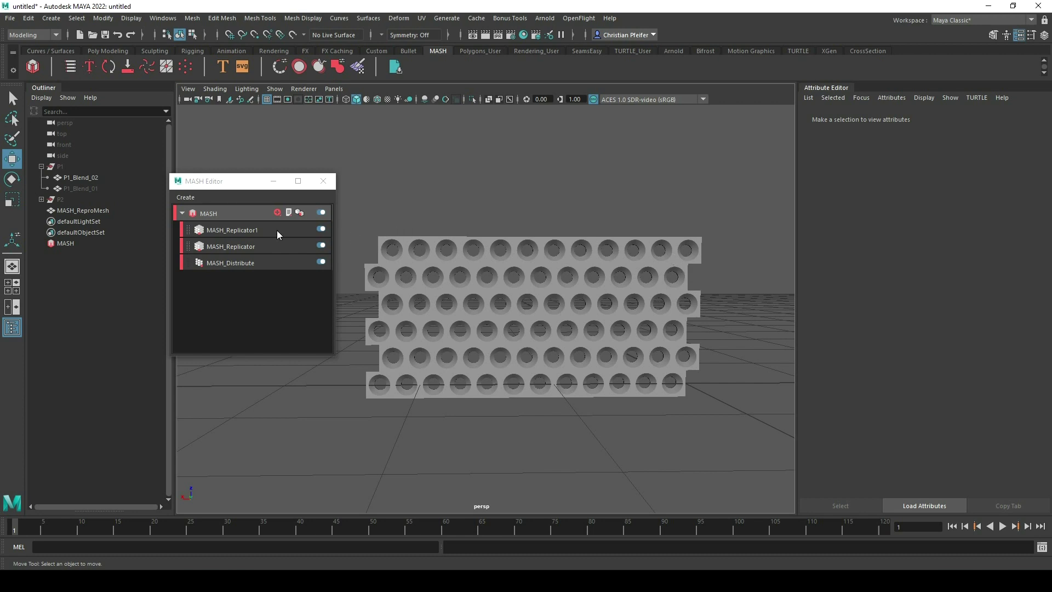
# Add a Time node to the MASH network with its Animation End at 25
pyautogui.click(277, 213)
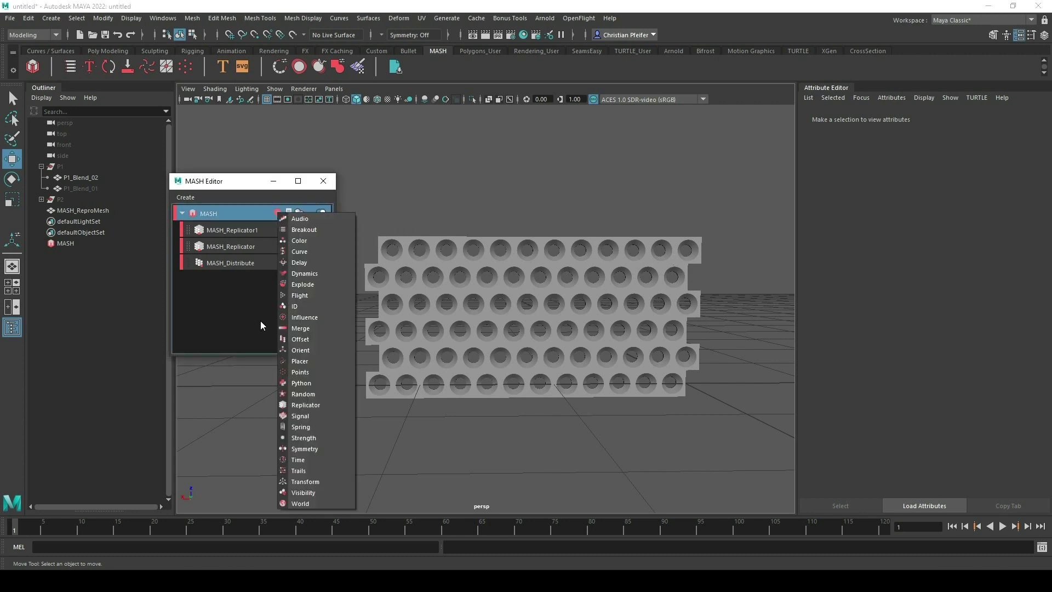
pyautogui.click(298, 460)
pyautogui.click(231, 229)
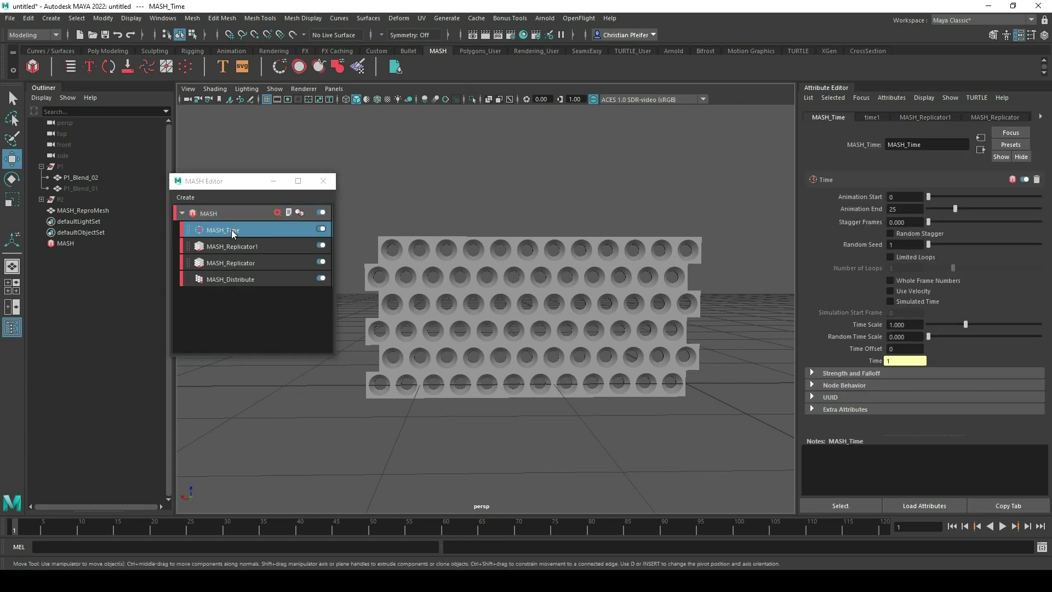
pyautogui.doubleClick(898, 208)
pyautogui.press('Return')
# Create a falloff object for MASH_Time and set the node's Strength Mode to Animation Frame
pyautogui.click(850, 373)
pyautogui.scroll(-2, 840, 339)
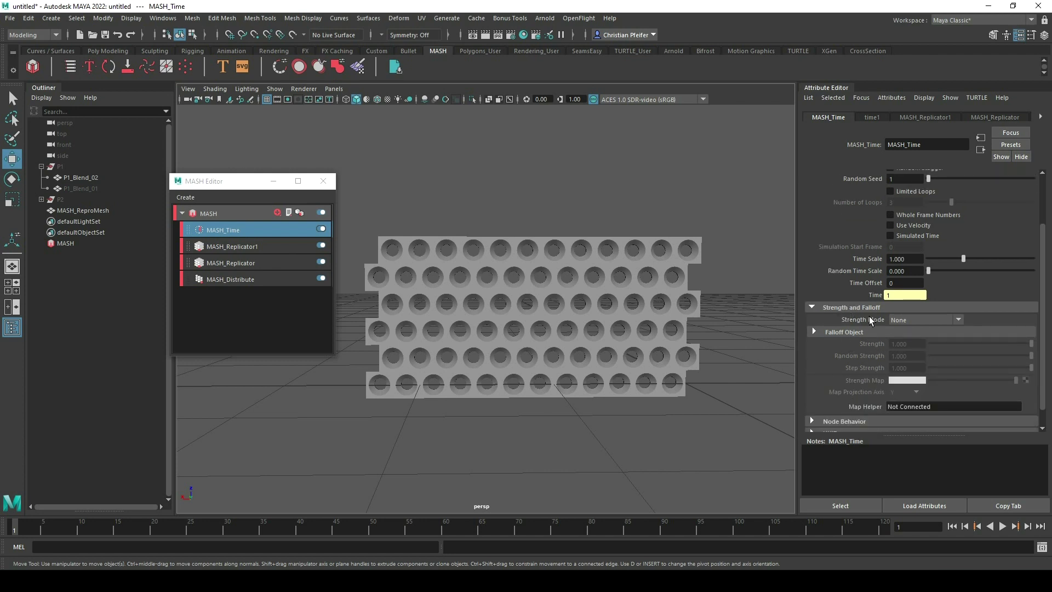
pyautogui.click(817, 332)
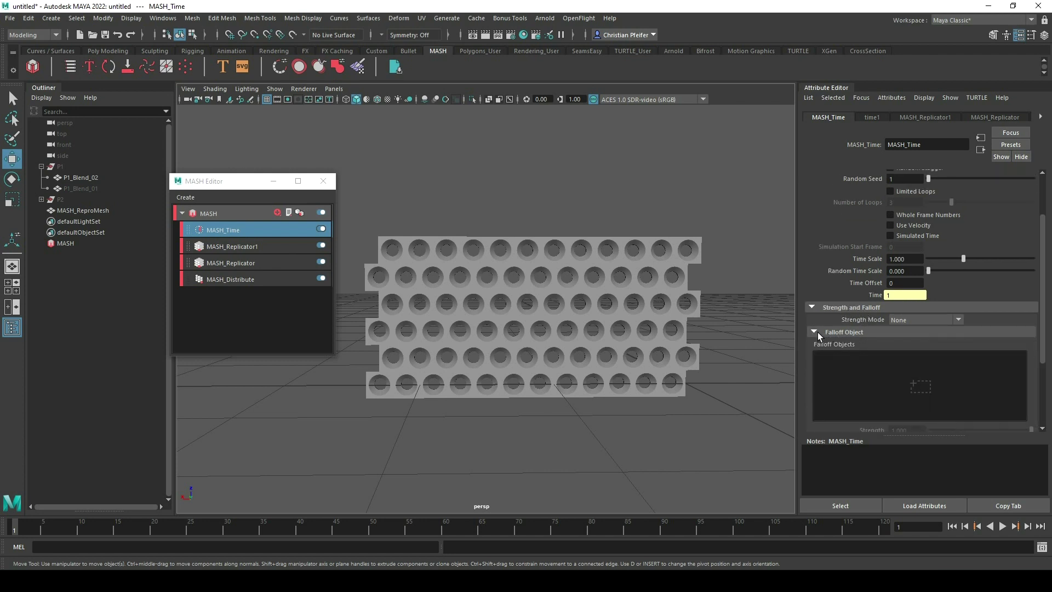
pyautogui.scroll(-1, 843, 332)
pyautogui.rightClick(845, 334)
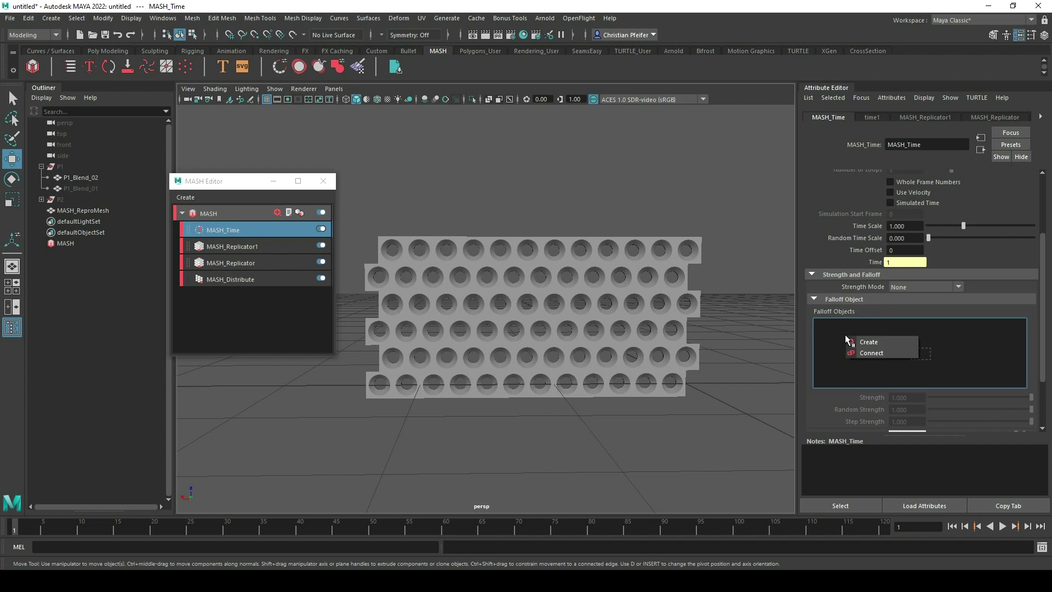
pyautogui.click(873, 341)
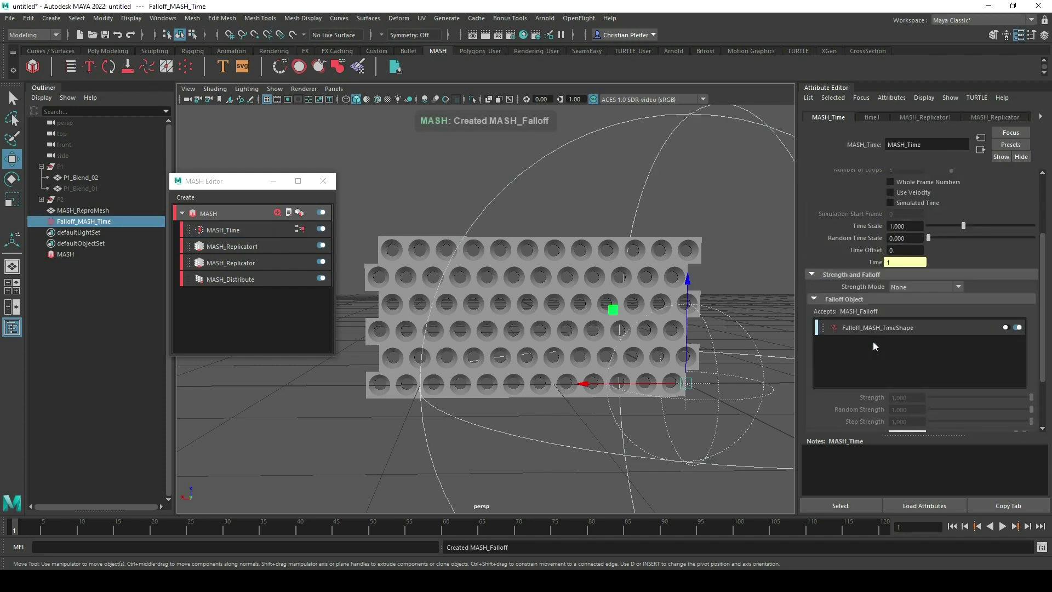
pyautogui.click(916, 287)
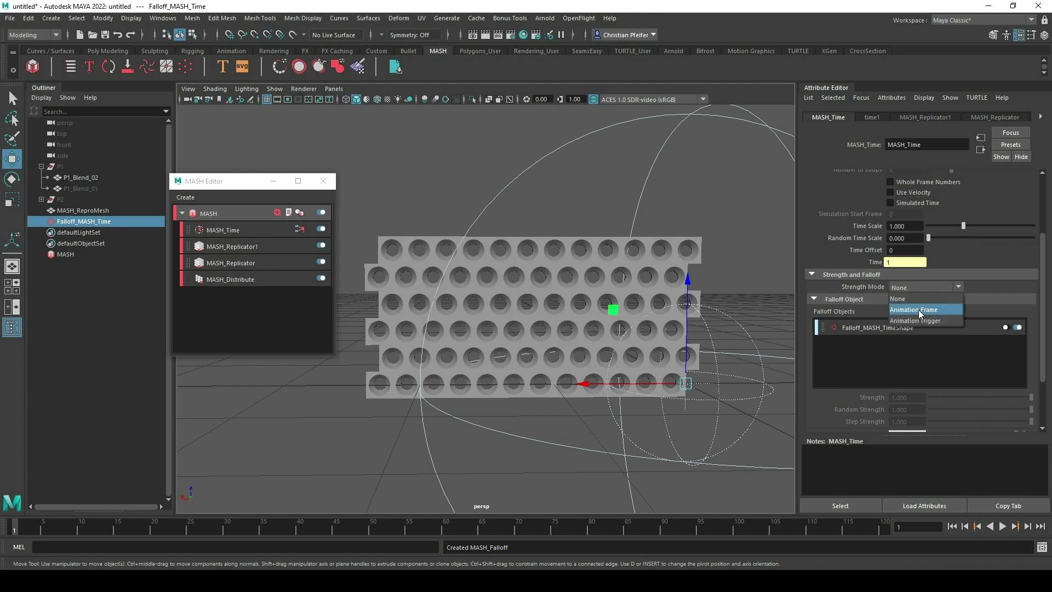
pyautogui.click(919, 311)
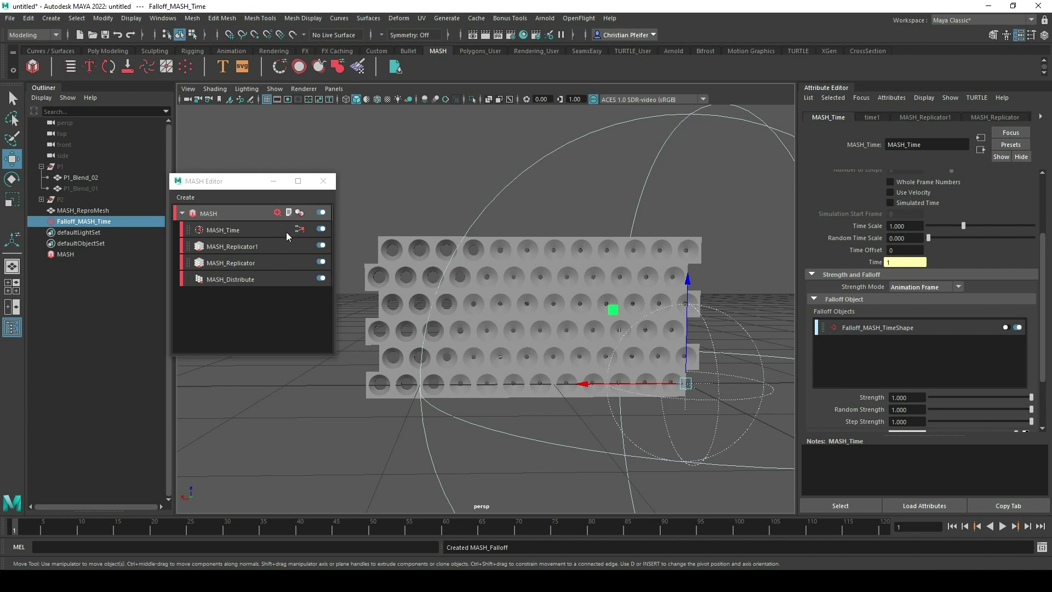
# Disable the MASH_Time node and add an ID node to the MASH network
pyautogui.click(321, 229)
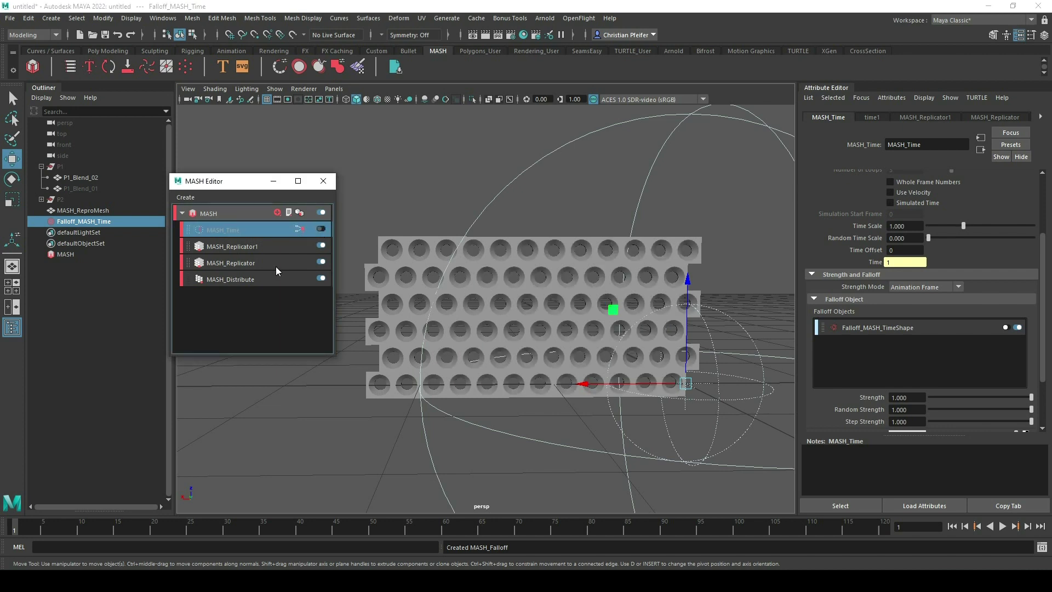
pyautogui.click(268, 314)
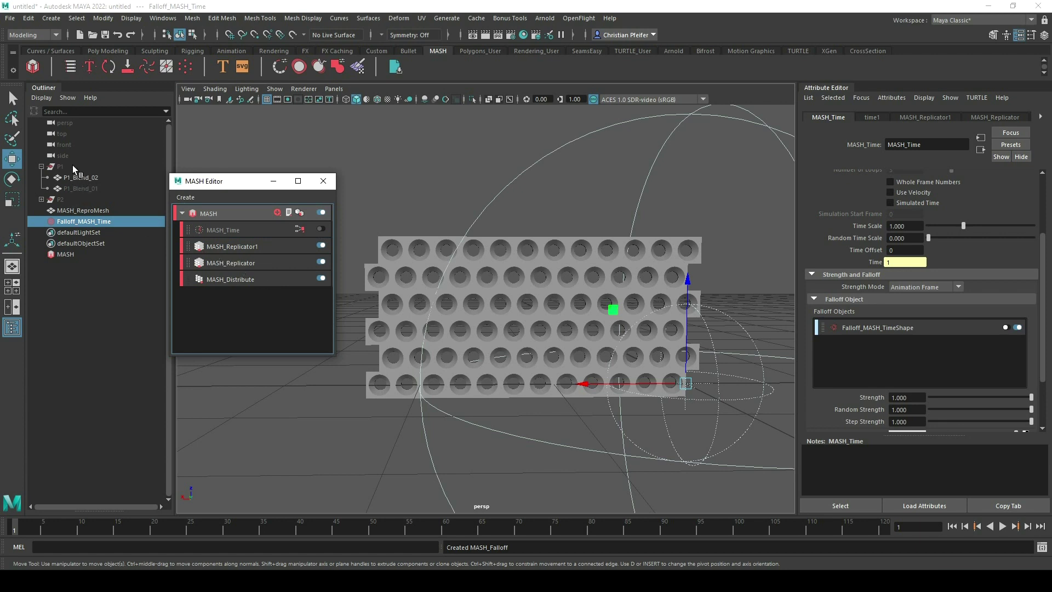
pyautogui.click(278, 212)
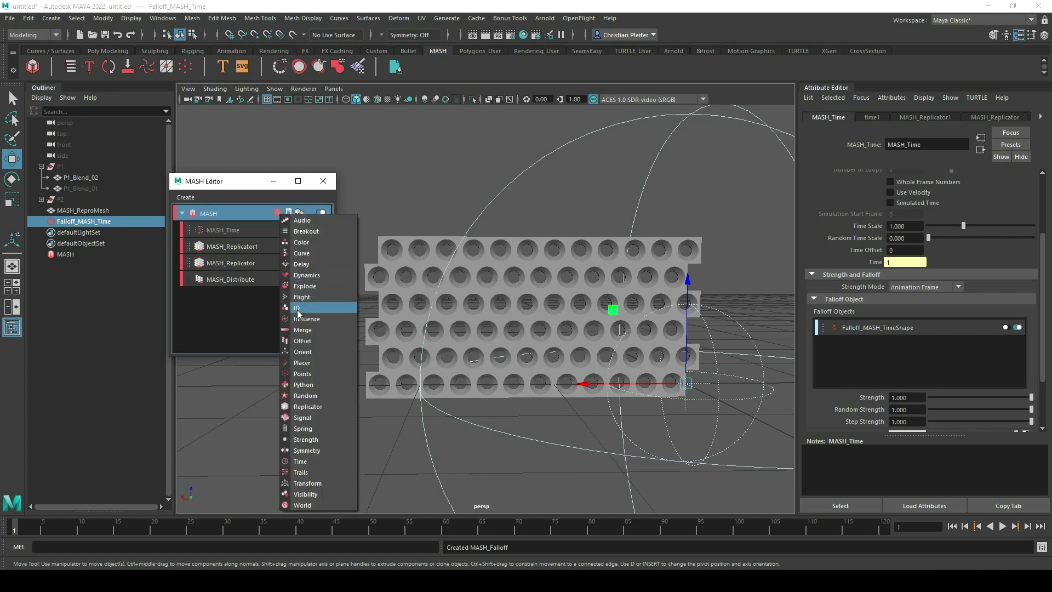
pyautogui.click(303, 309)
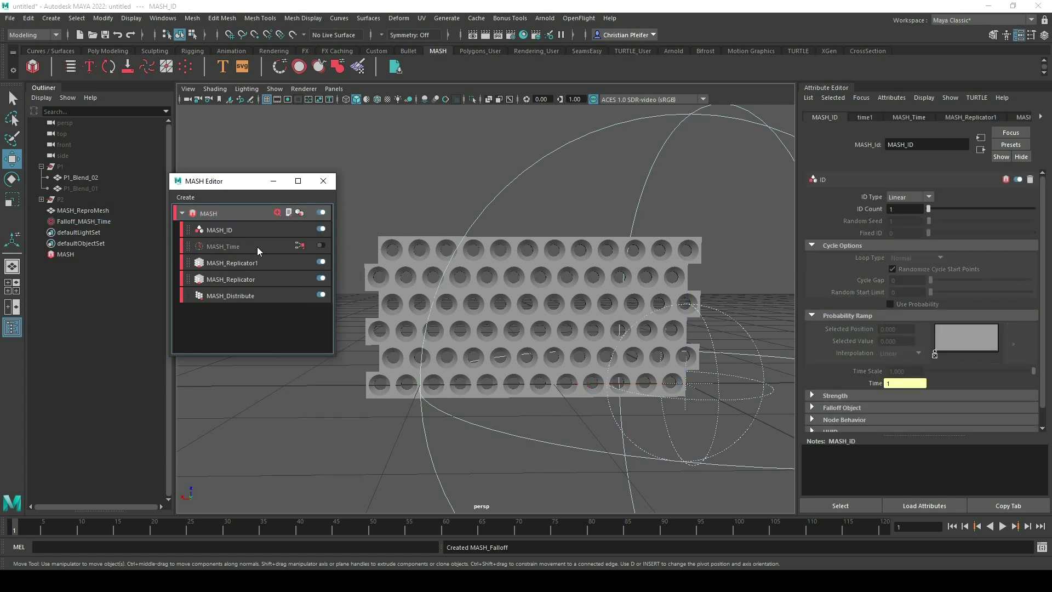
# Add P2_Blend_01 from the P2 group to the MASH_Repro node's objects
pyautogui.click(41, 199)
pyautogui.click(225, 213)
pyautogui.click(1040, 120)
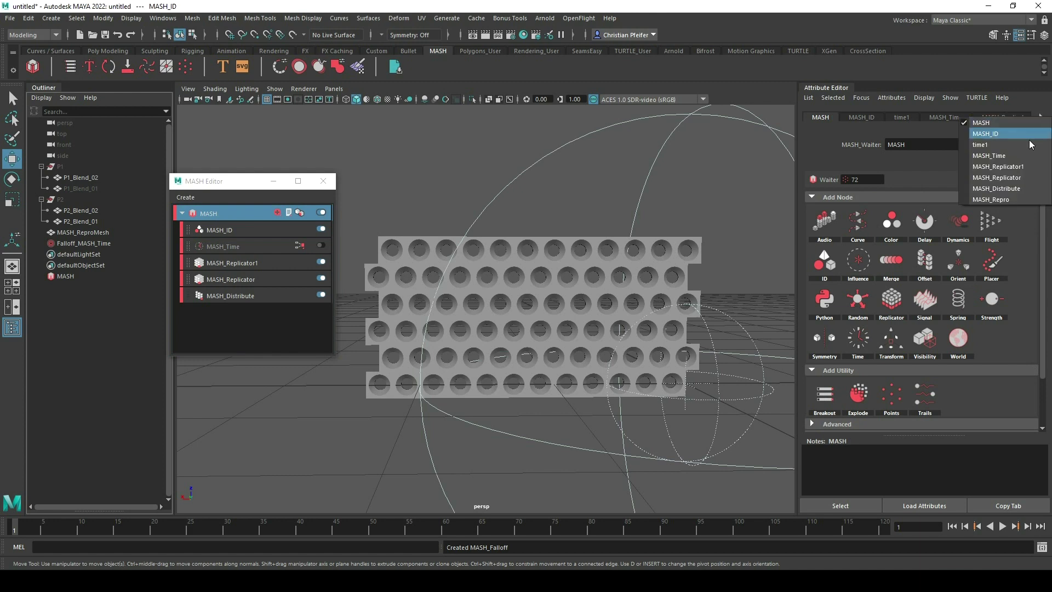
pyautogui.click(1010, 196)
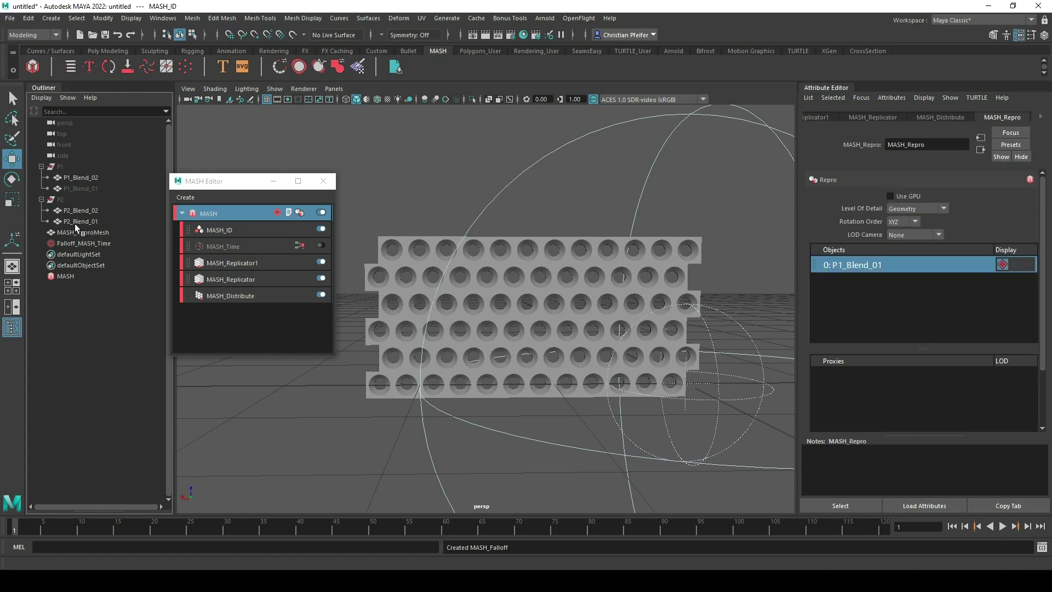
pyautogui.moveTo(75, 223); pyautogui.dragTo(889, 287, button='middle')
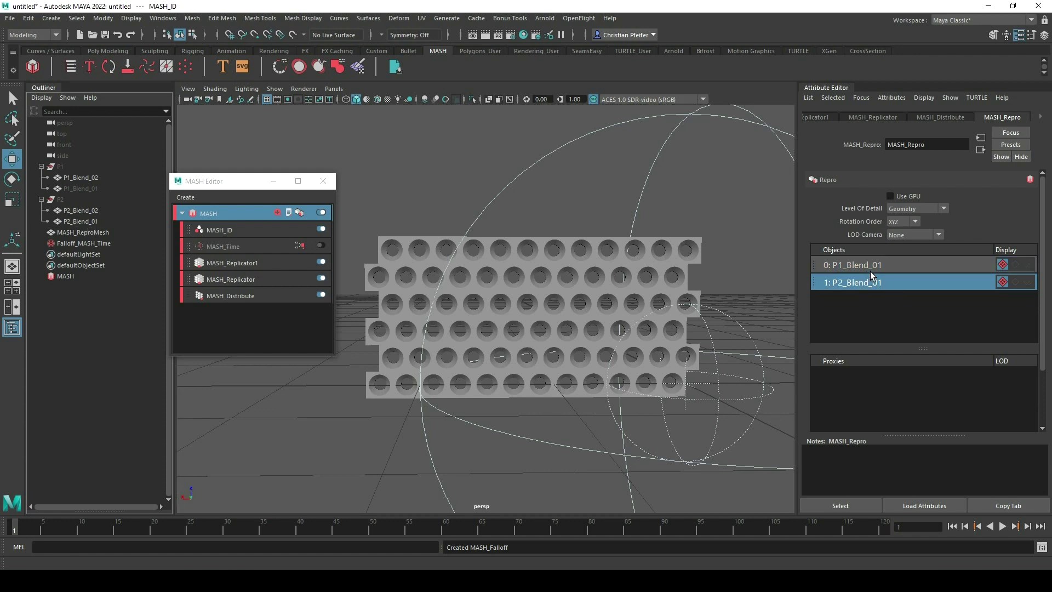
# Set MASH_ID's ID Count to 2 and try the Linear and Random ID types
pyautogui.click(276, 231)
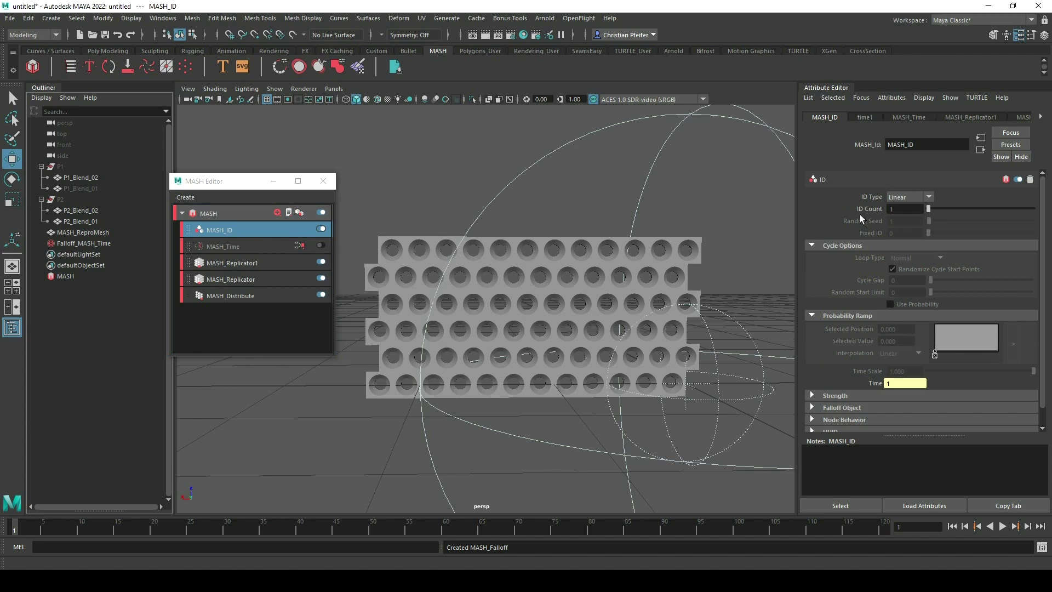
pyautogui.click(924, 197)
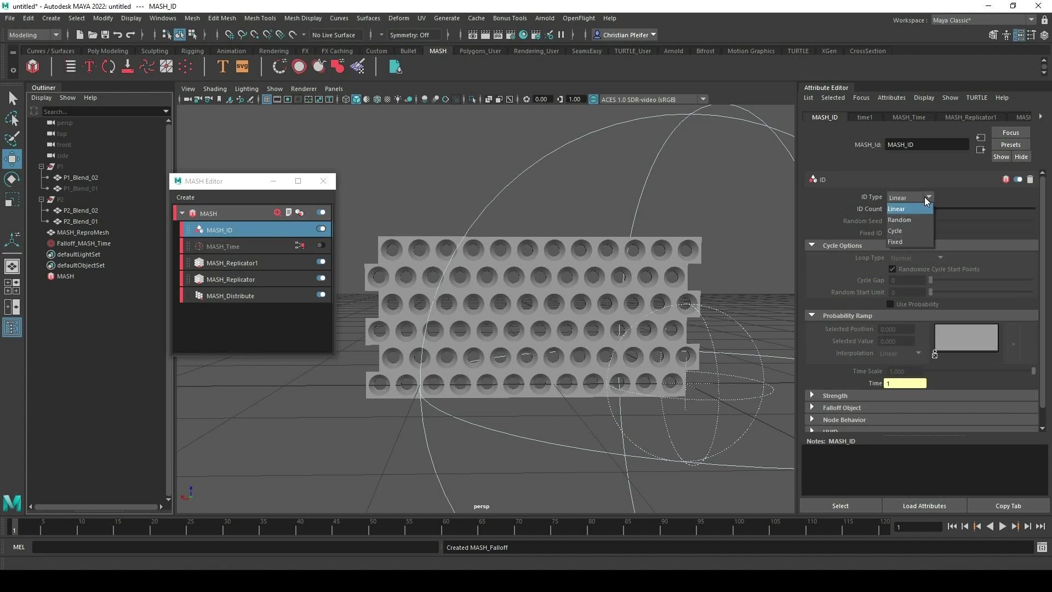
pyautogui.click(913, 209)
pyautogui.moveTo(930, 208); pyautogui.dragTo(931, 209)
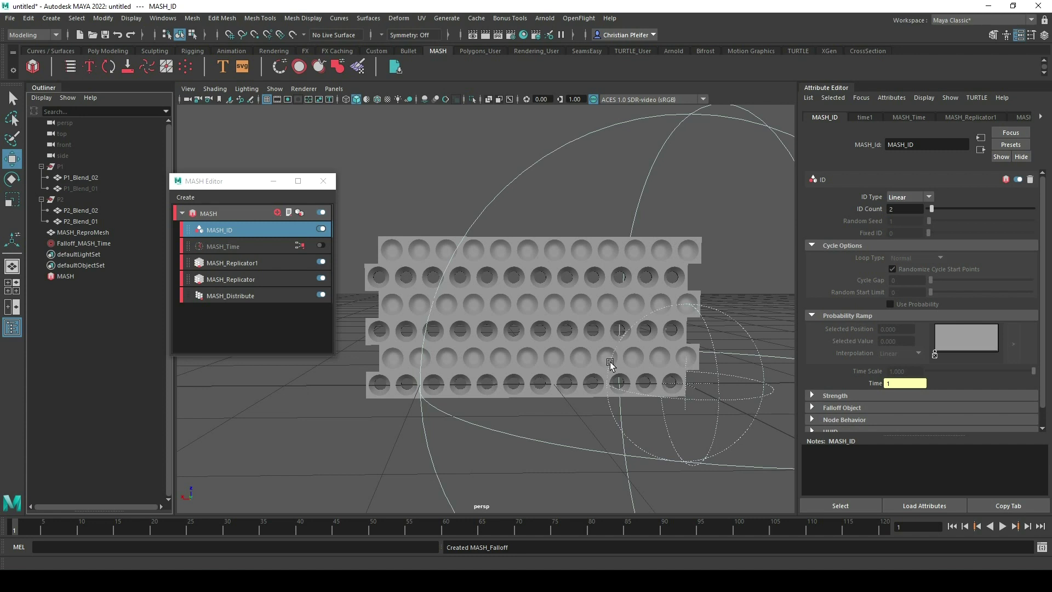
pyautogui.click(895, 197)
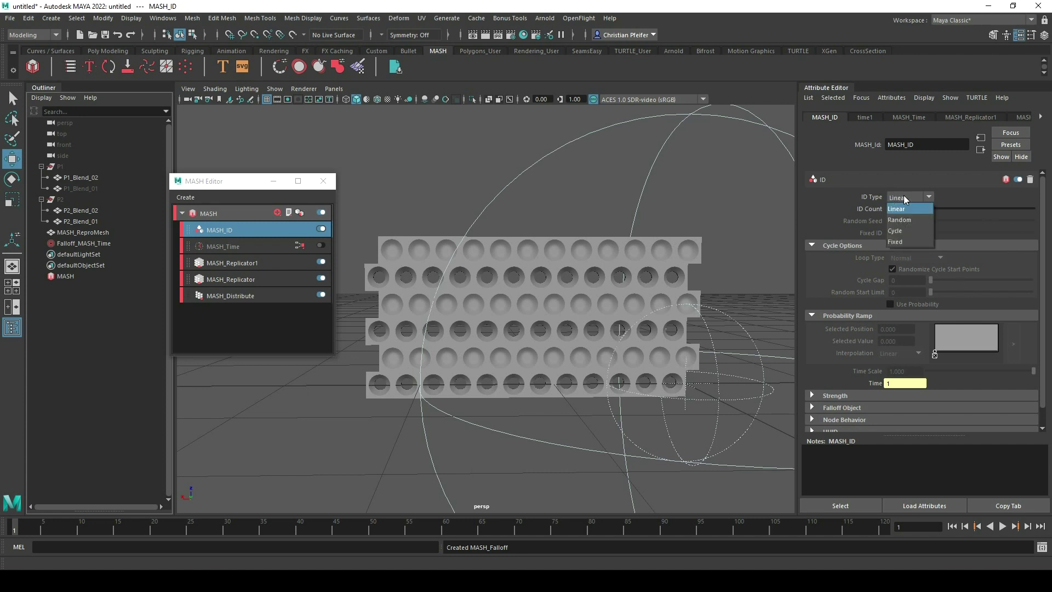
pyautogui.click(905, 219)
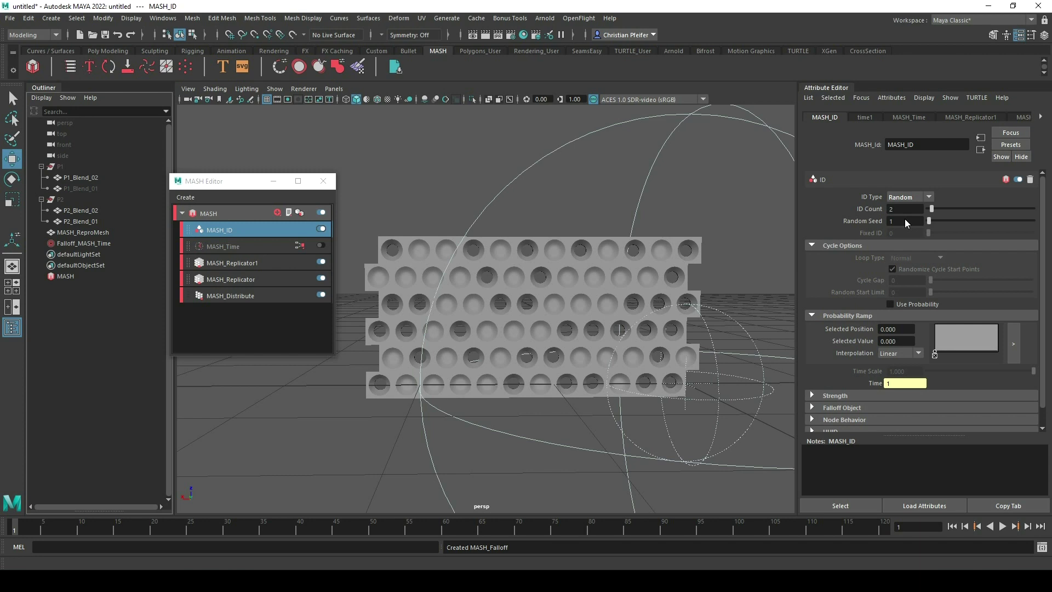
# Change MASH_ID's ID Type to Fixed and set the Fixed ID to 1
pyautogui.click(930, 198)
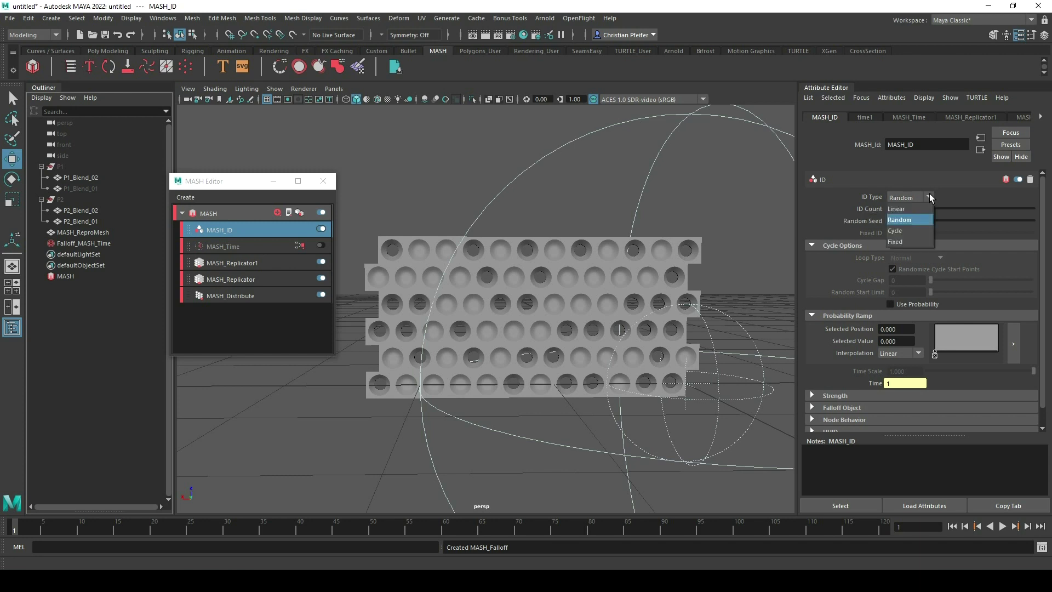
pyautogui.click(899, 241)
pyautogui.click(901, 234)
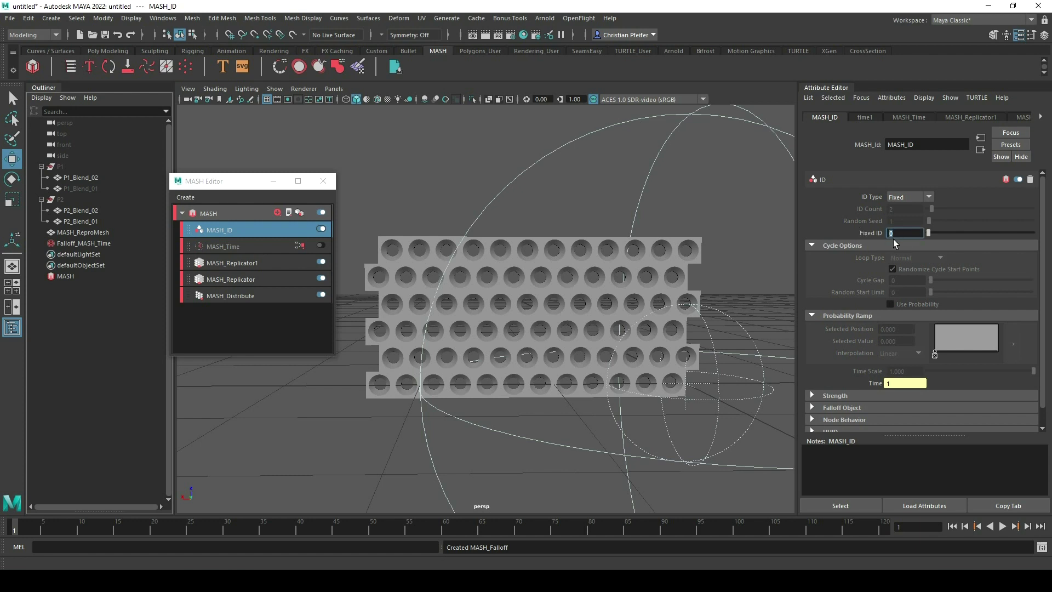
pyautogui.write('1')
pyautogui.press('Return')
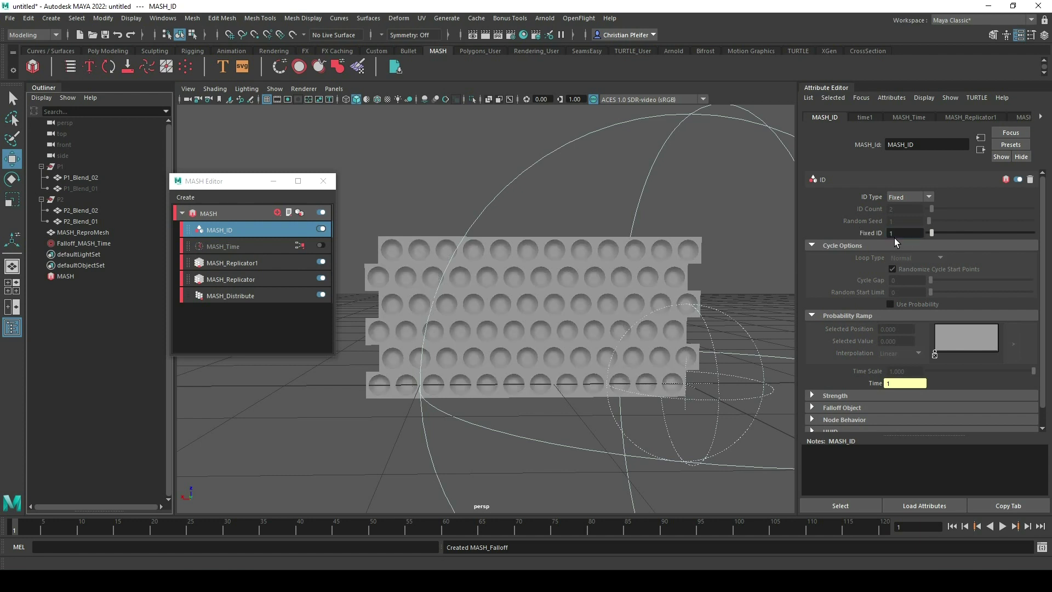
# Create a new falloff object for the MASH_ID node
pyautogui.click(826, 407)
pyautogui.scroll(-1, 828, 403)
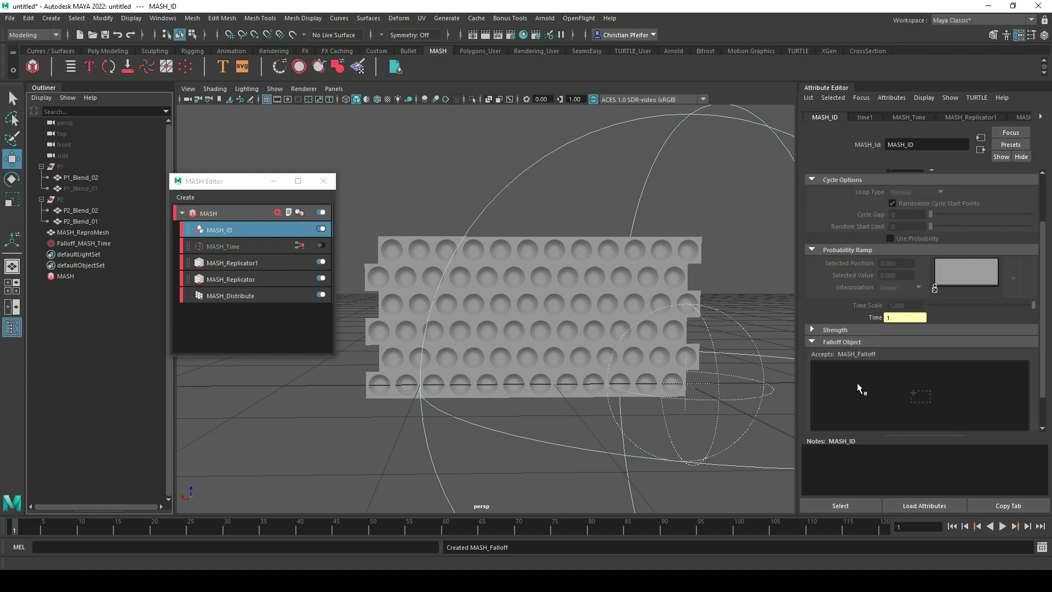
pyautogui.rightClick(853, 380)
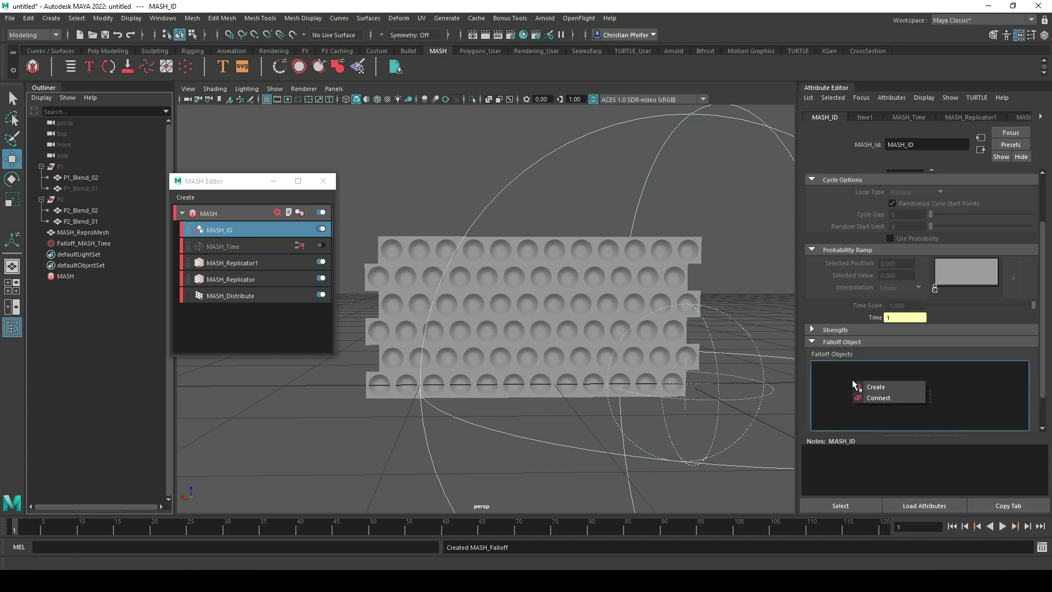
pyautogui.click(876, 388)
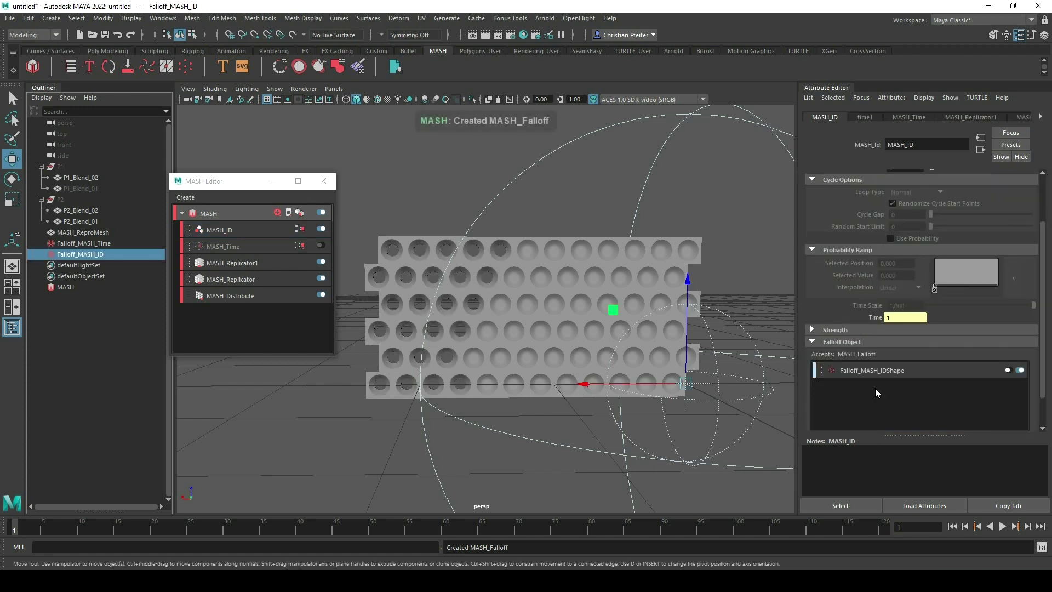
# Hide Falloff_MASH_Time, try shifting Falloff_MASH_ID about 0.33 along X, and undo the move
pyautogui.click(110, 244)
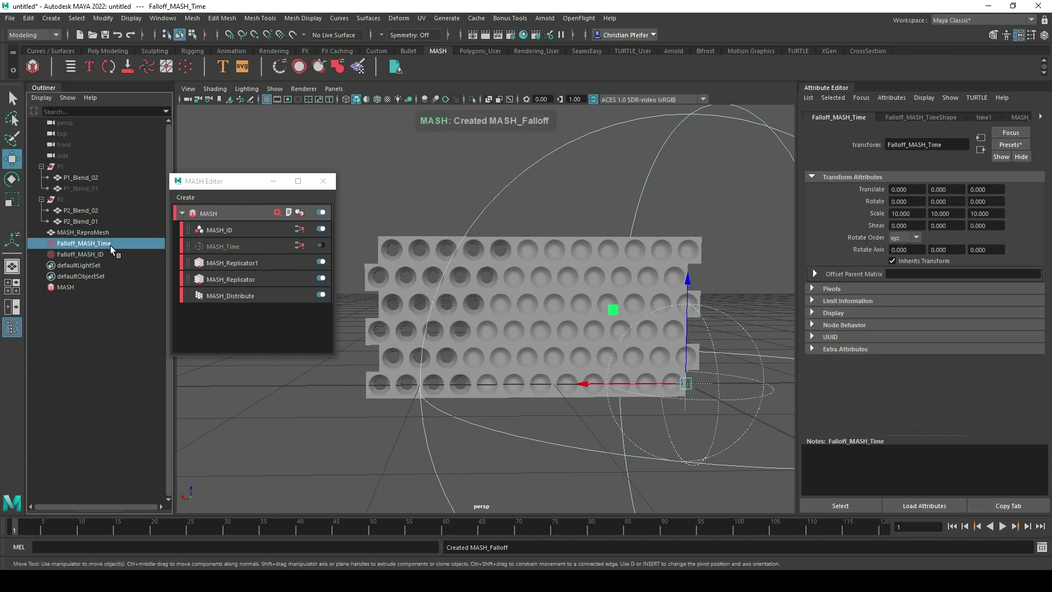
pyautogui.hotkey('ctrl', 'h')
pyautogui.click(107, 254)
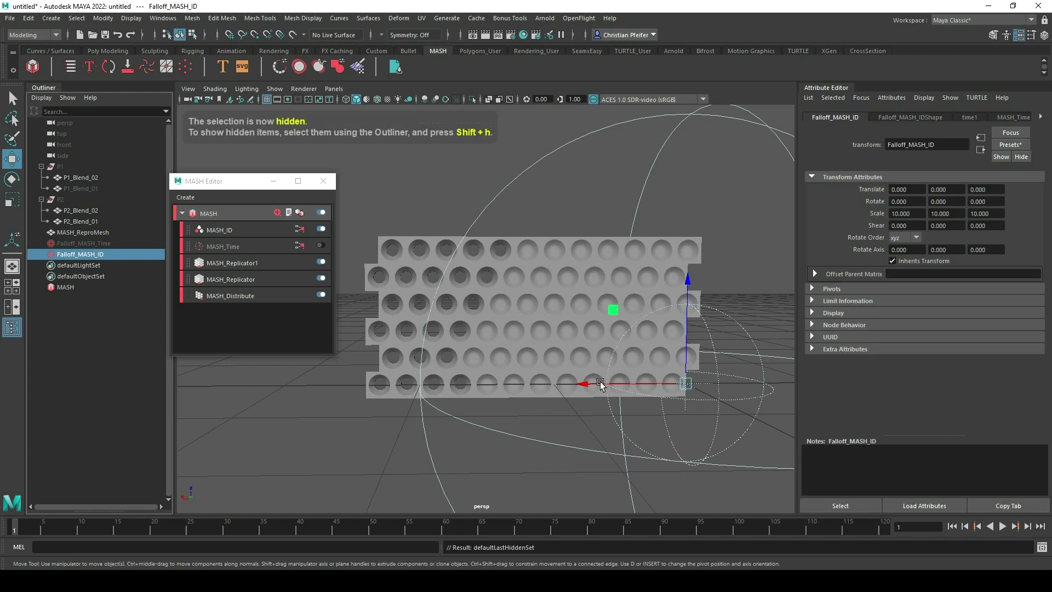
pyautogui.moveTo(603, 385); pyautogui.dragTo(597, 385)
pyautogui.moveTo(538, 381); pyautogui.dragTo(584, 384)
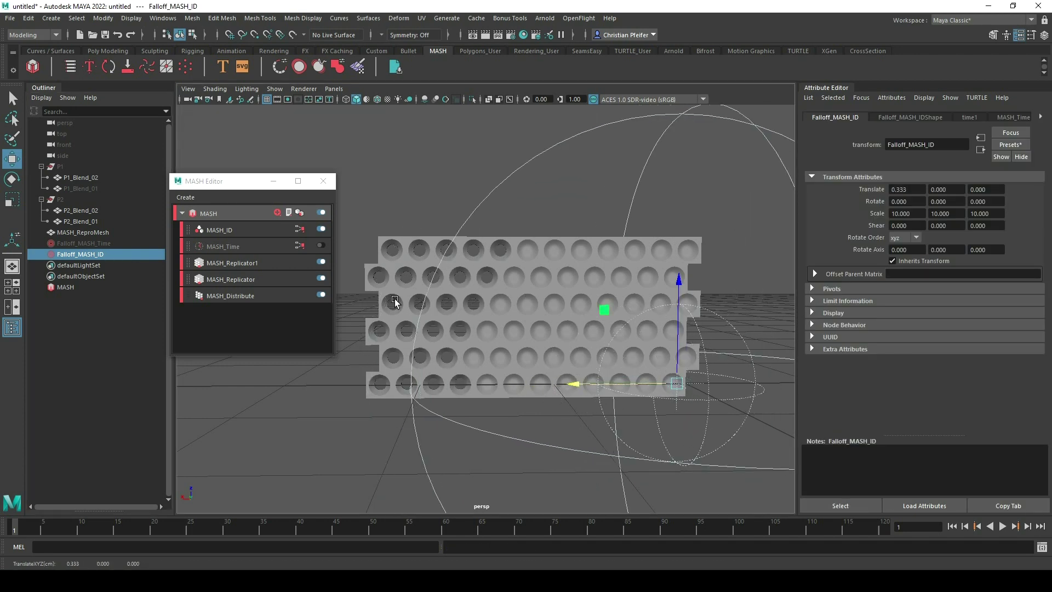
pyautogui.hotkey('ctrl', 'z')
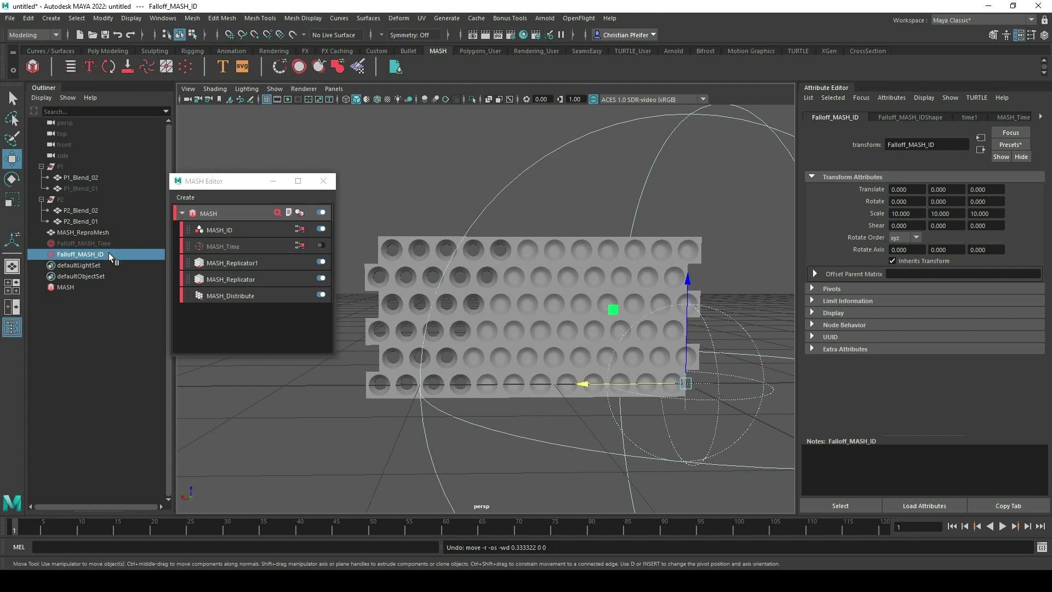
# Re-enable the MASH_Time node and unhide Falloff_MASH_Time
pyautogui.click(321, 246)
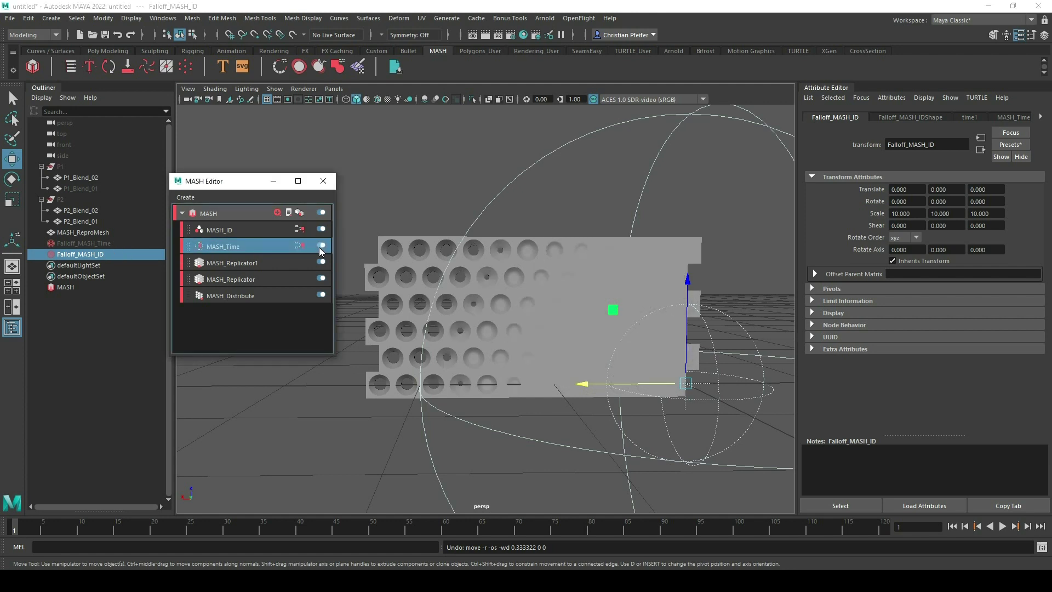
pyautogui.scroll(4, 603, 311)
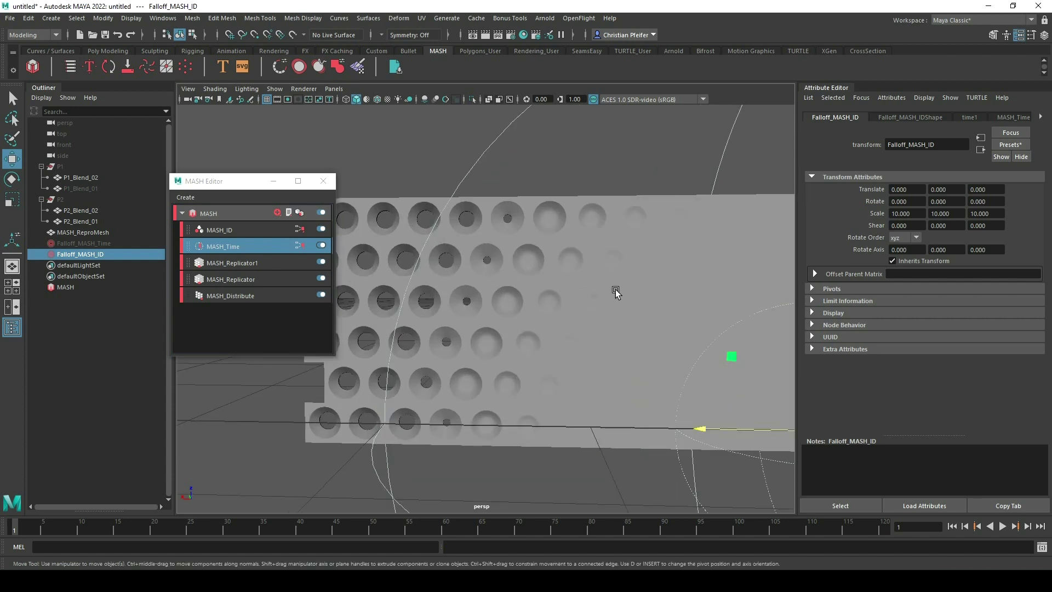
pyautogui.scroll(-4, 475, 256)
pyautogui.keyDown('alt'); pyautogui.moveTo(463, 254); pyautogui.dragTo(518, 276); pyautogui.keyUp('alt')
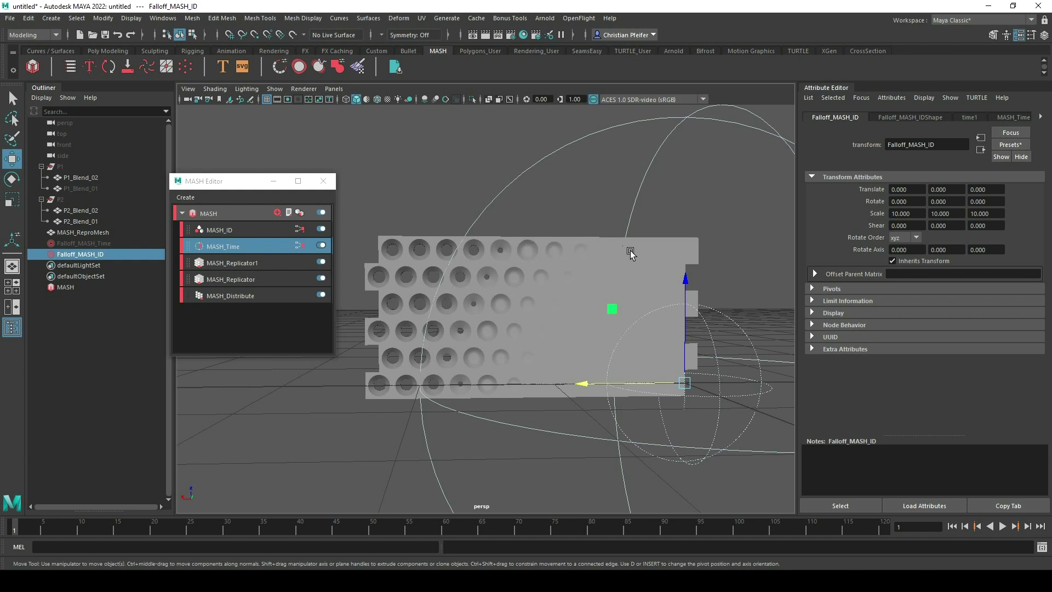
pyautogui.click(90, 244)
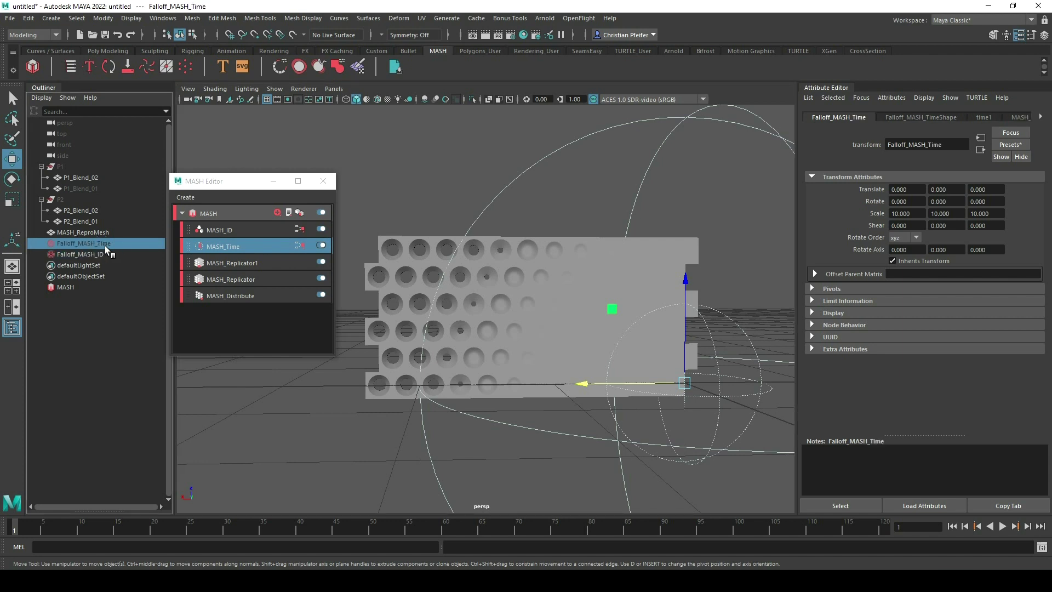
pyautogui.hotkey('shift', 'h')
# Try scaling Falloff_MASH_Time uniformly to 9, and undo the scaling
pyautogui.press('r')
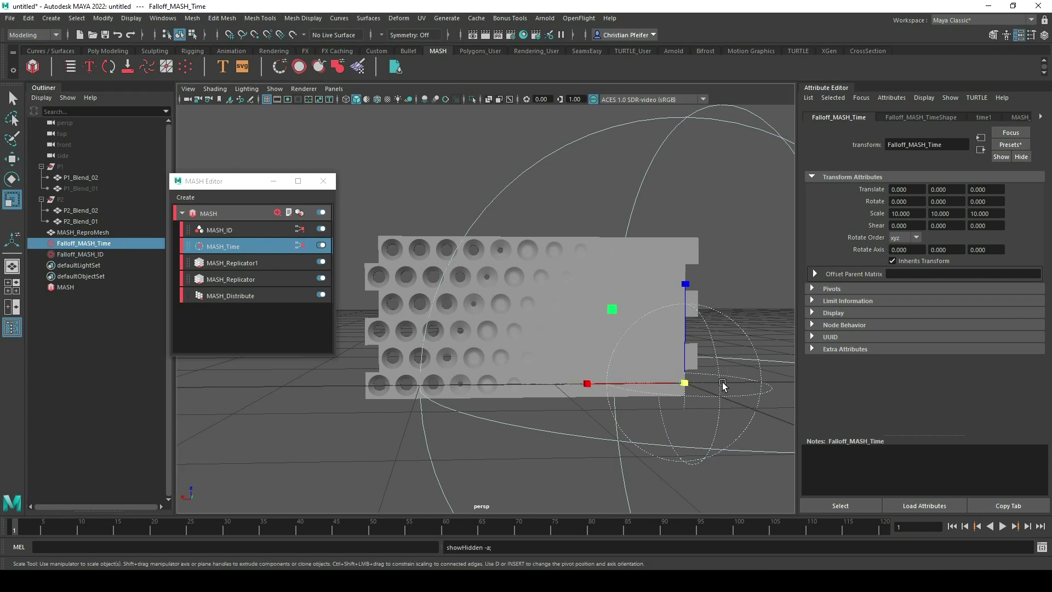
pyautogui.moveTo(684, 383)
pyautogui.mouseDown()
pyautogui.moveTo(698, 386)
pyautogui.moveTo(686, 385)
pyautogui.mouseUp()
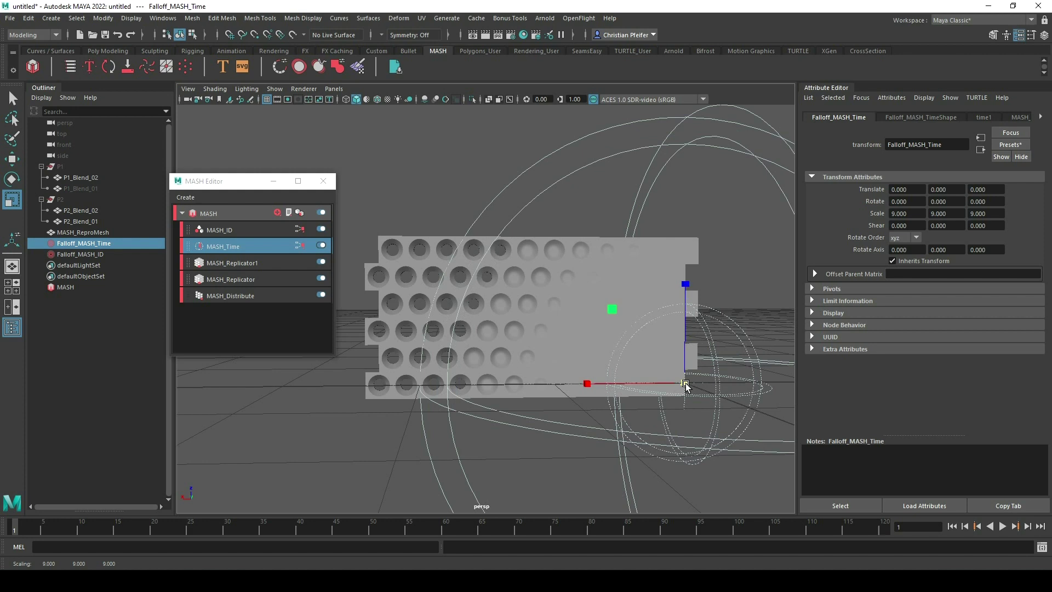
pyautogui.hotkey('ctrl', 'z')
# Move Falloff_MASH_Time and Falloff_MASH_ID together along X to about -2.29, keeping their scale at 10, and clear the selection
pyautogui.keyDown('ctrl'); pyautogui.click(101, 254); pyautogui.keyUp('ctrl')
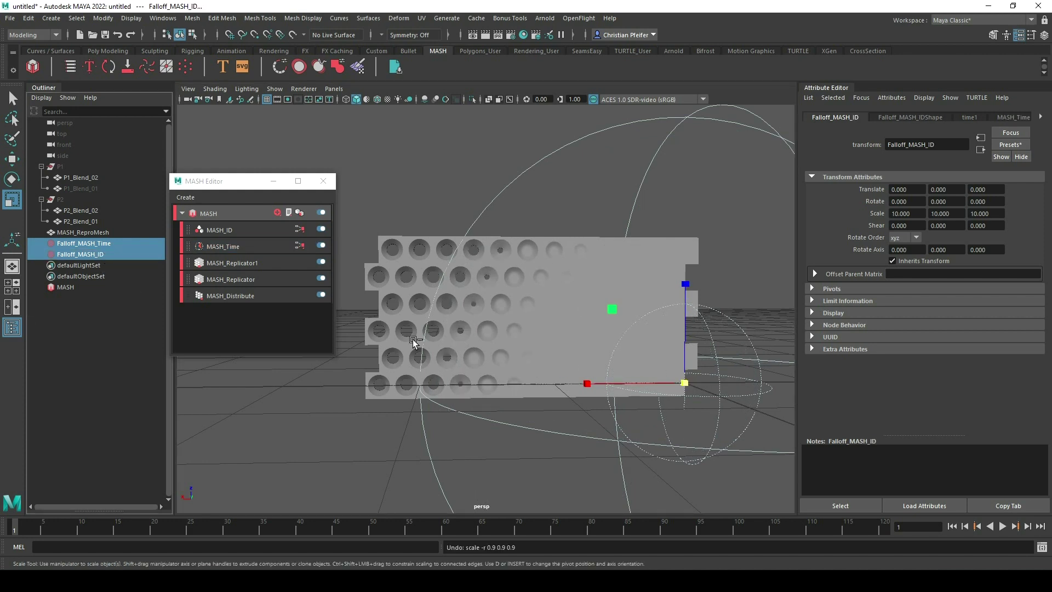
pyautogui.press('w')
pyautogui.moveTo(595, 384); pyautogui.dragTo(656, 383)
pyautogui.press('r')
pyautogui.moveTo(743, 380); pyautogui.dragTo(745, 383)
pyautogui.keyDown('alt'); pyautogui.moveTo(633, 262); pyautogui.dragTo(599, 277); pyautogui.keyUp('alt')
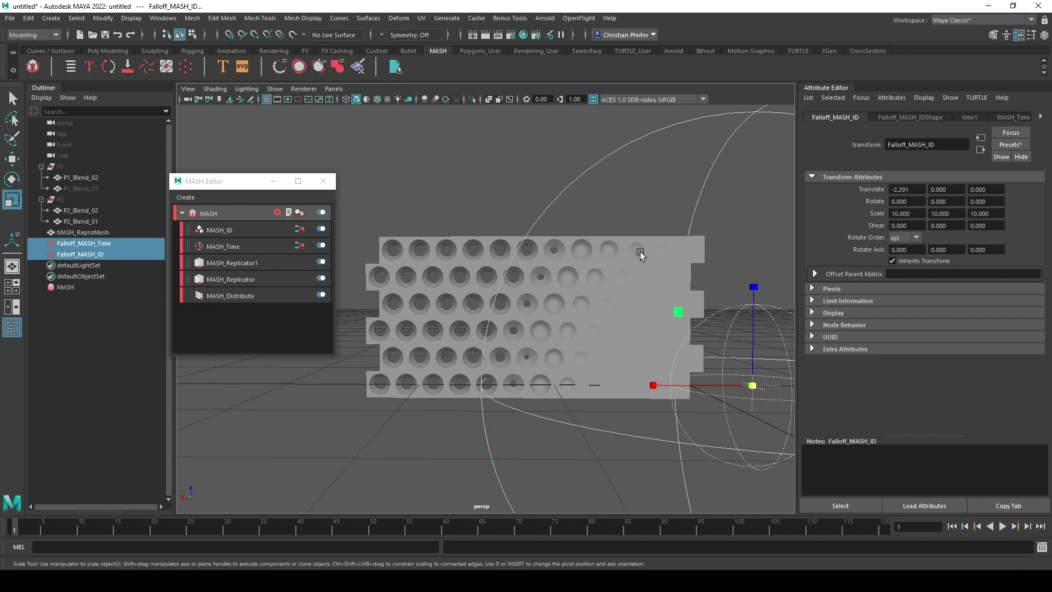
pyautogui.click(539, 170)
pyautogui.scroll(2, 676, 252)
pyautogui.scroll(-2, 677, 257)
pyautogui.keyDown('alt'); pyautogui.moveTo(669, 260); pyautogui.dragTo(642, 260, button='middle'); pyautogui.keyUp('alt')
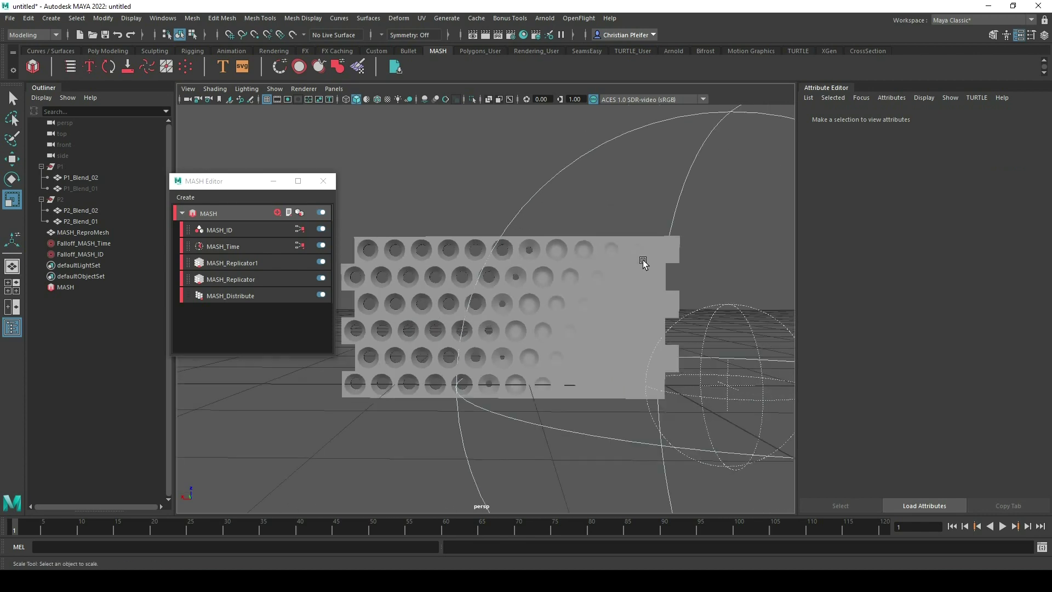
pyautogui.keyDown('alt'); pyautogui.moveTo(652, 265); pyautogui.dragTo(579, 294); pyautogui.keyUp('alt')
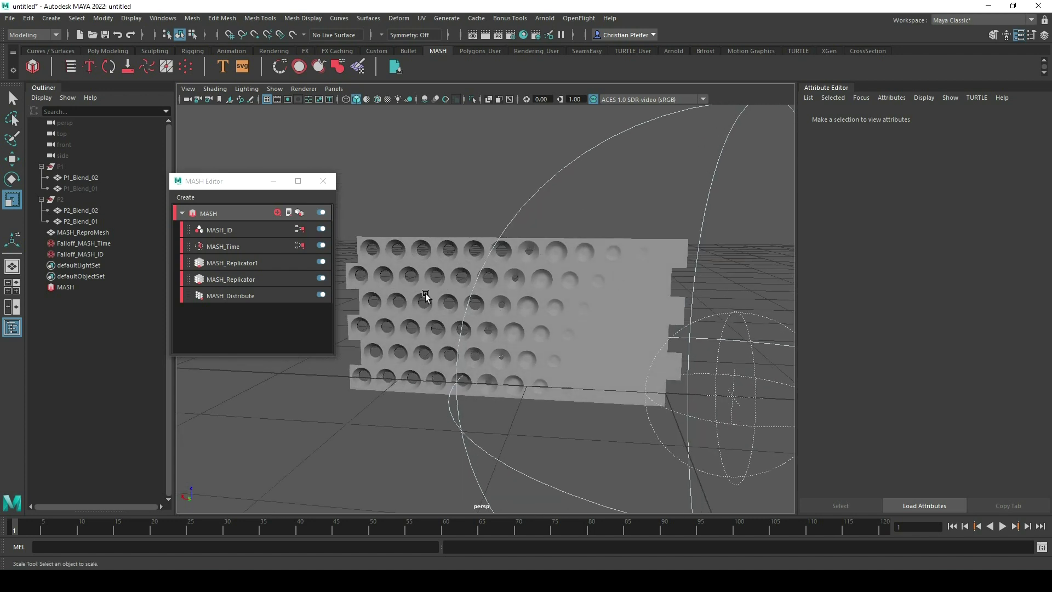